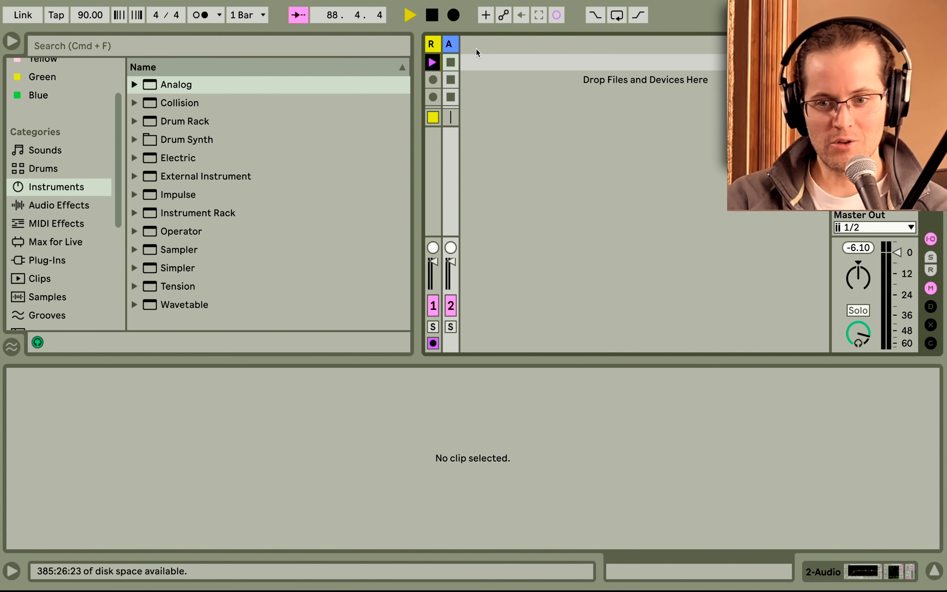
Insert a new audio track and widen the track columns in Session View.
left_click(457, 45)
left_click_drag(458, 47, 517, 44)
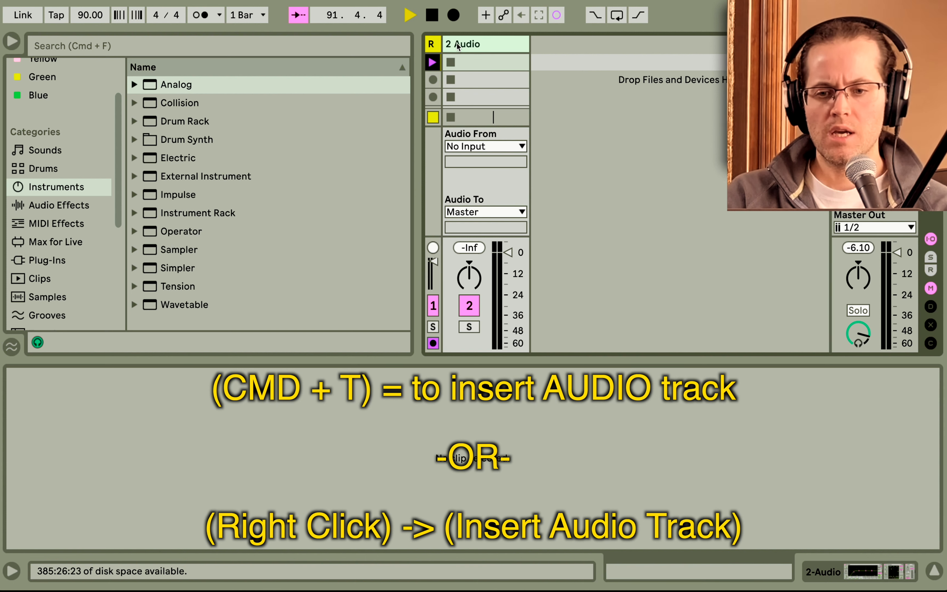
left_click_drag(441, 43, 535, 45)
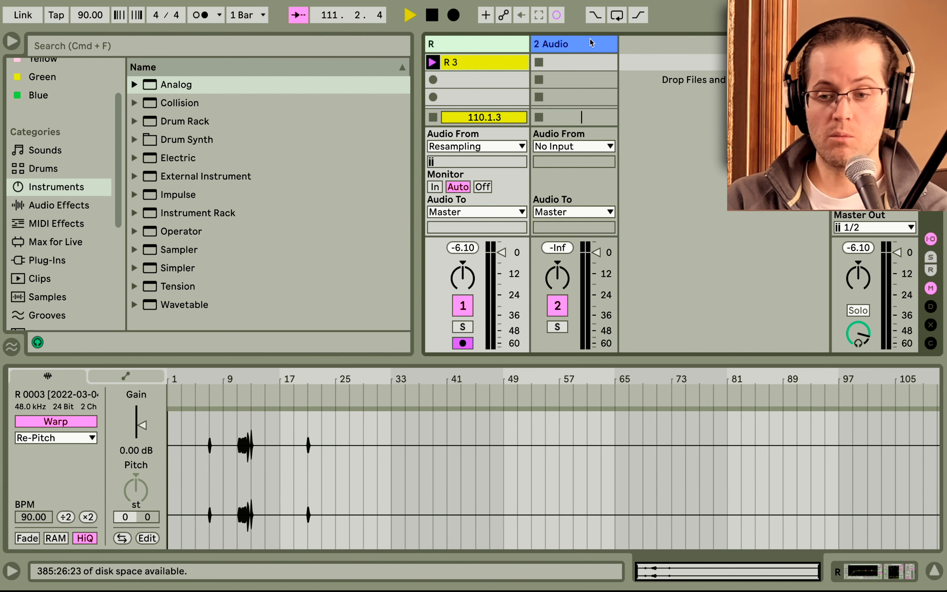
Deselect the clip and hide the detail view to enlarge the session mixer.
right_click(636, 70)
left_click(638, 58)
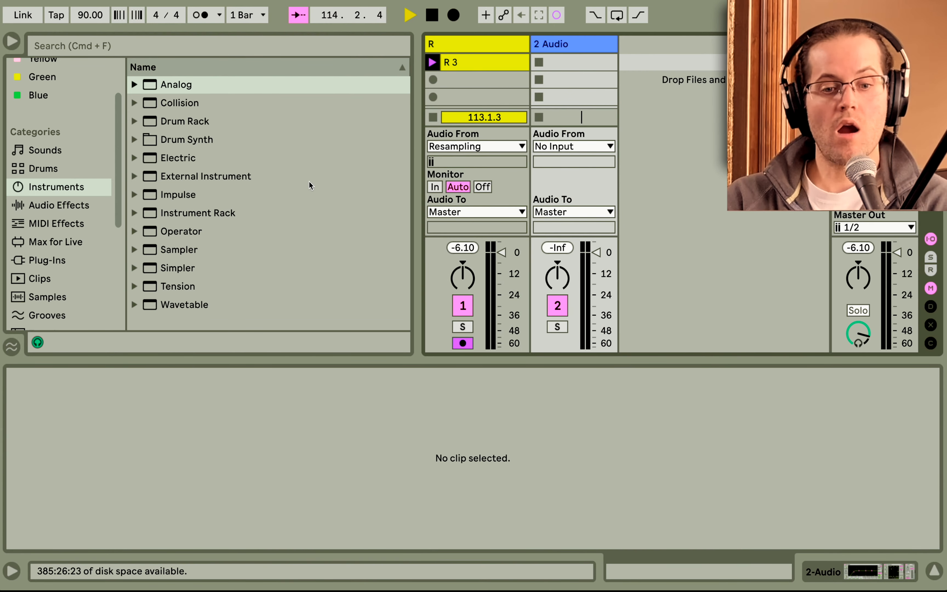
left_click(934, 572)
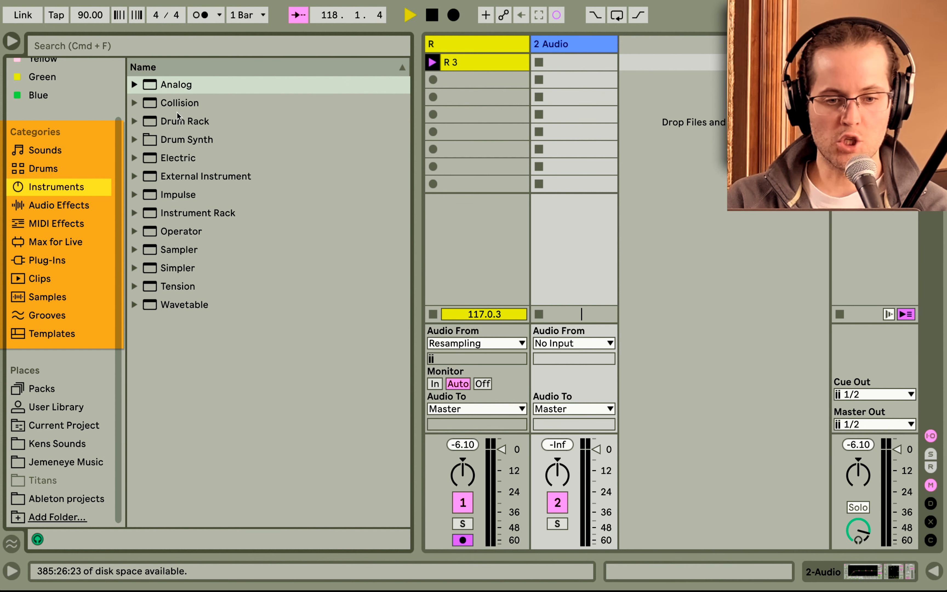
Browse the Audio Effects, MIDI Effects, Max for Live, Plug-Ins and Clips categories, previewing a clip.
left_click(69, 206)
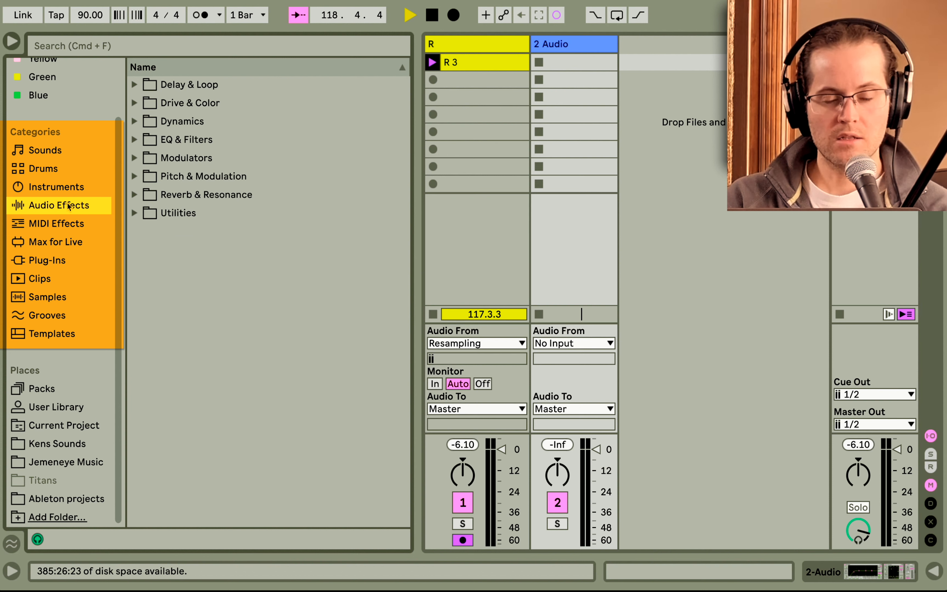
left_click(62, 223)
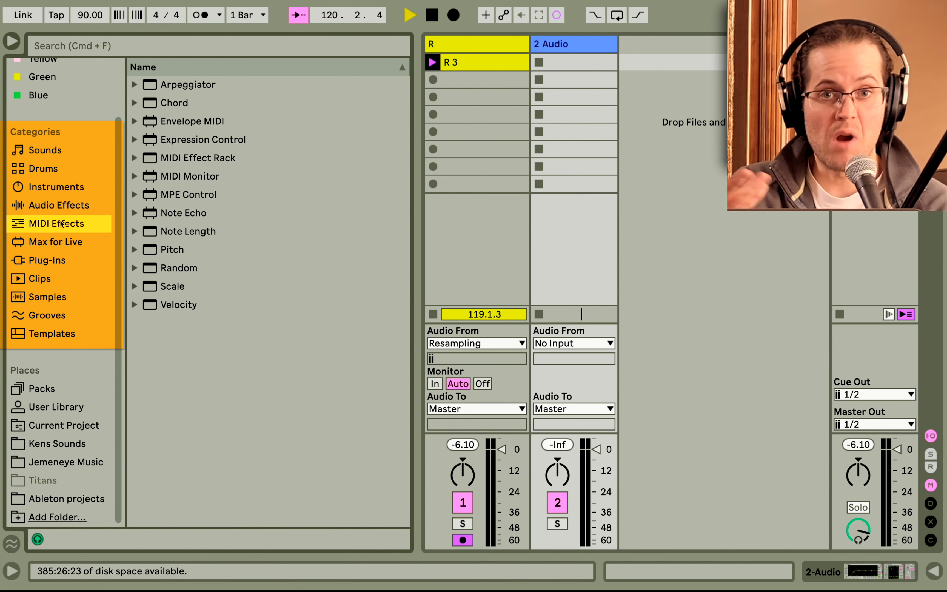
left_click(55, 241)
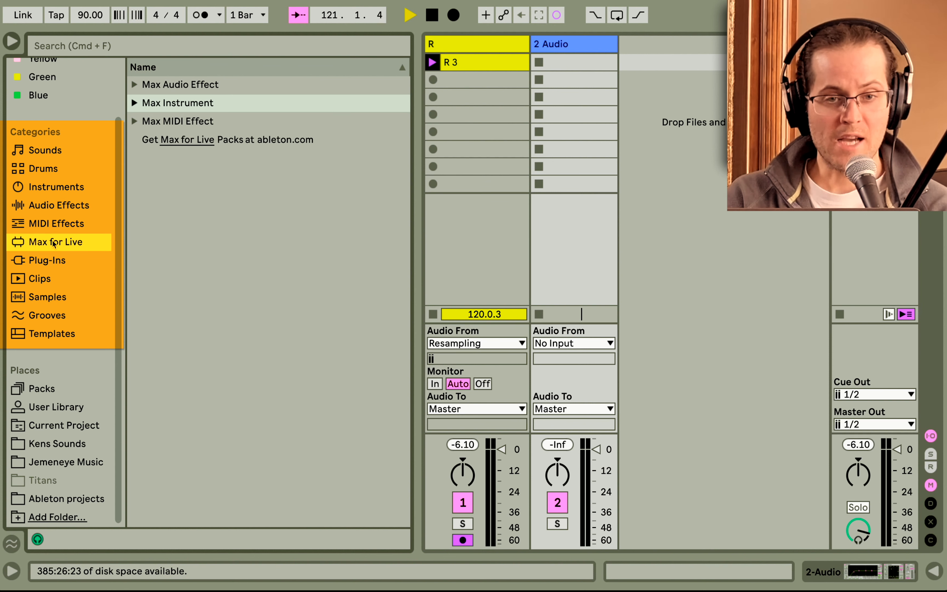
left_click(49, 261)
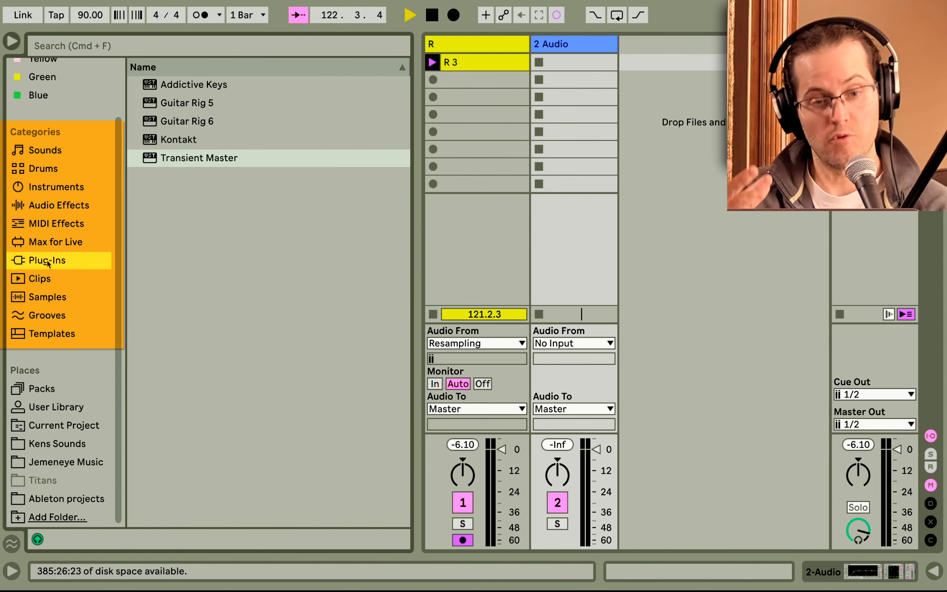
left_click(45, 278)
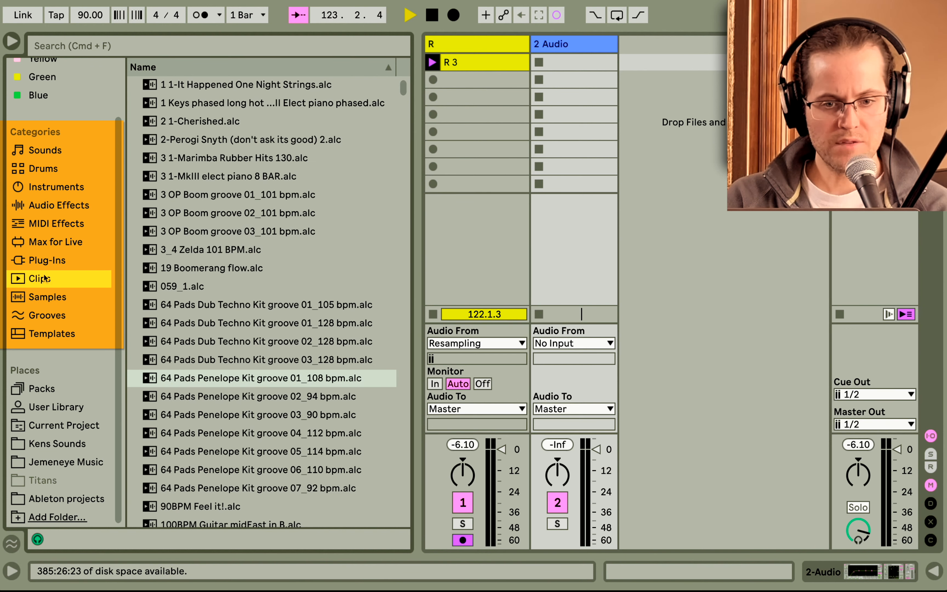
scroll(192, 232, "down", 4)
left_click(192, 234)
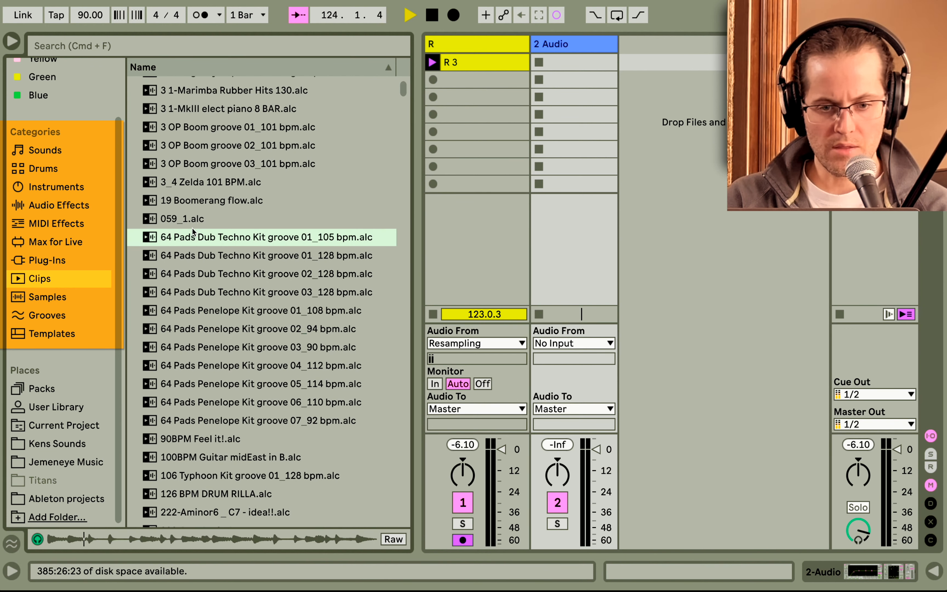
Open the Samples category and preview a couple of samples from its list.
left_click(57, 296)
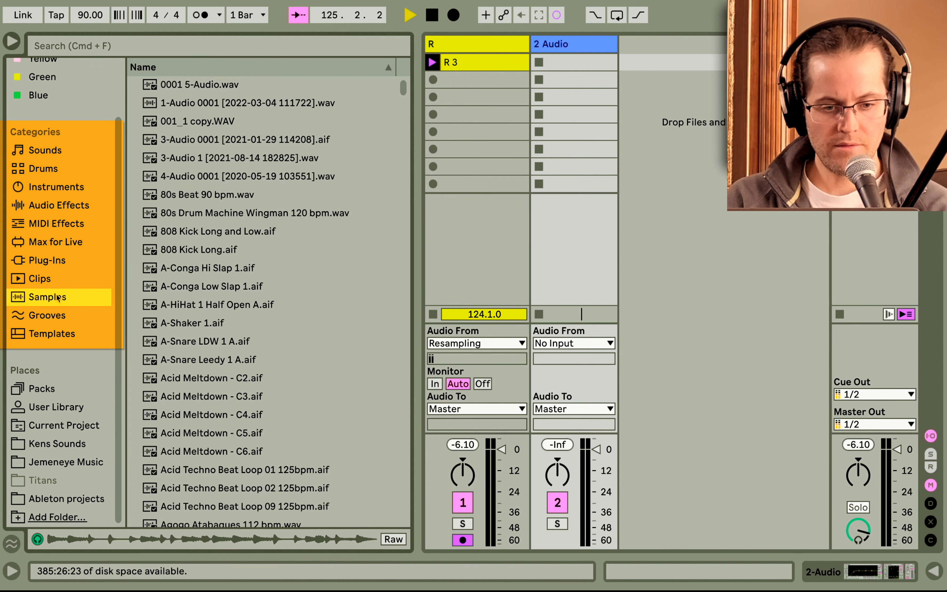
left_click(218, 123)
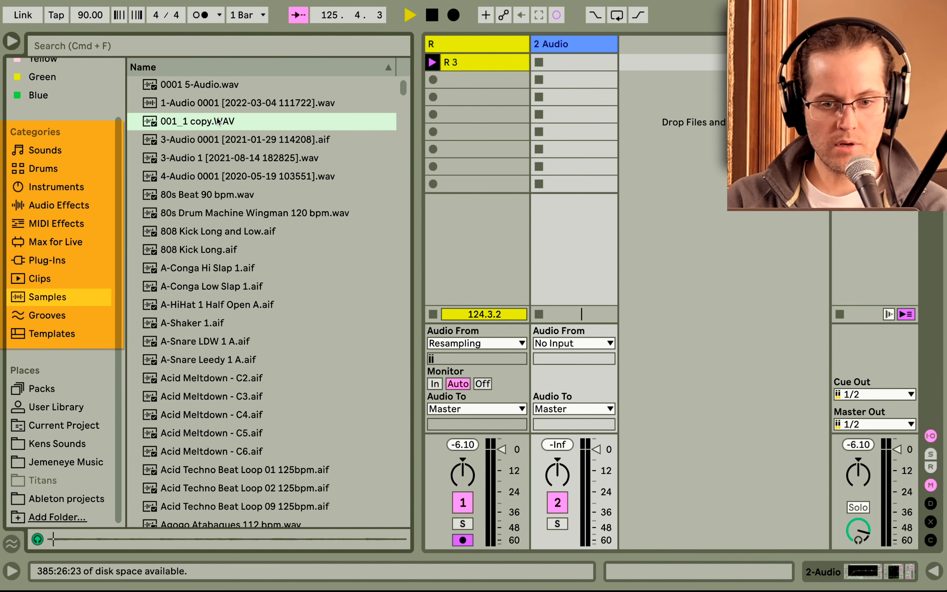
left_click(182, 322)
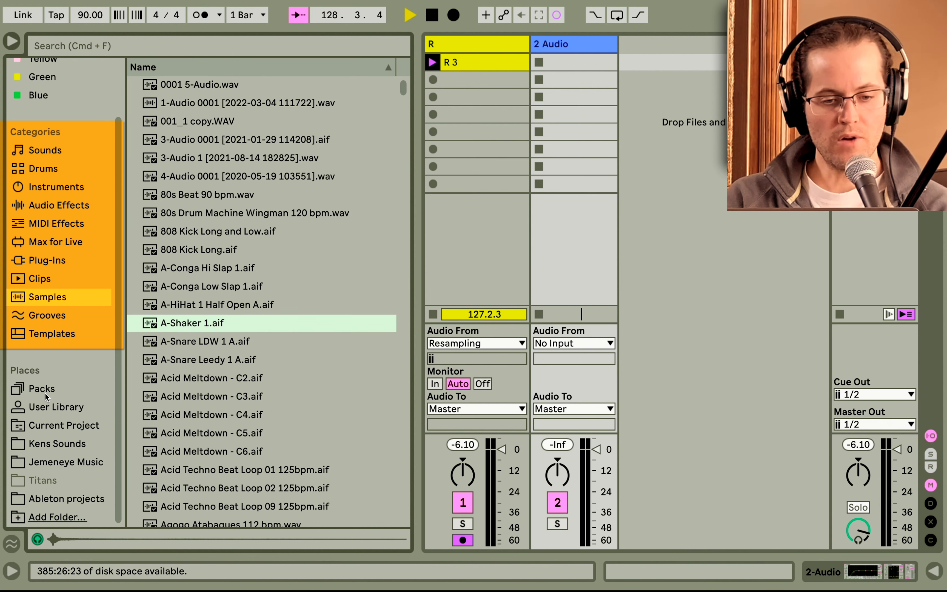
Open the Kens Sounds folder under Places and expand its Found Sound subfolder.
left_click(49, 425)
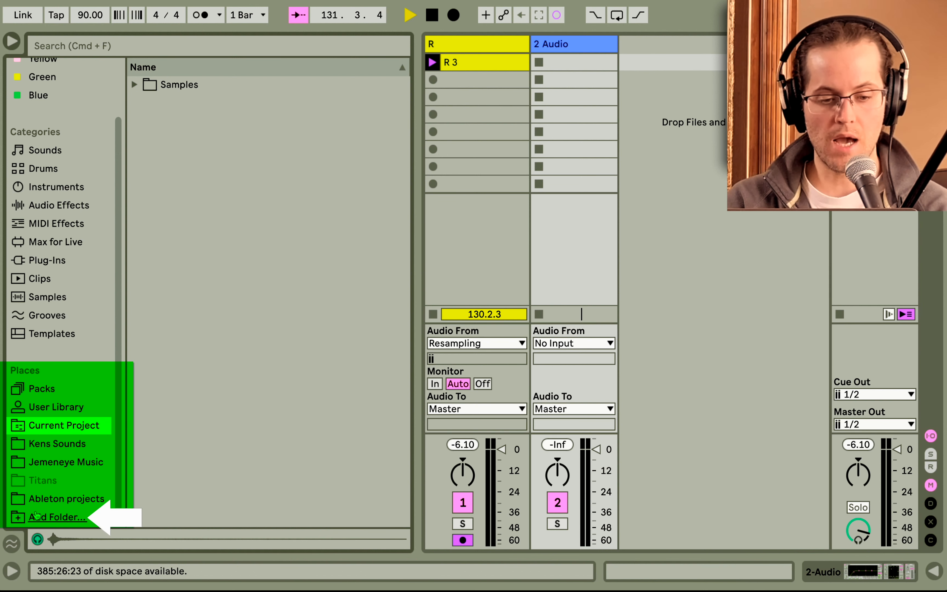
left_click(39, 443)
left_click(135, 84)
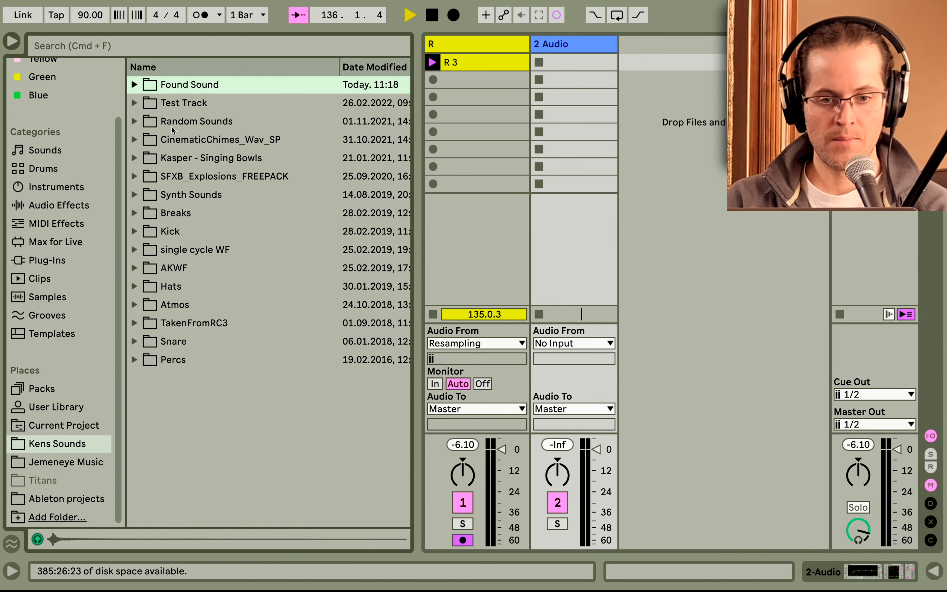
left_click(135, 85)
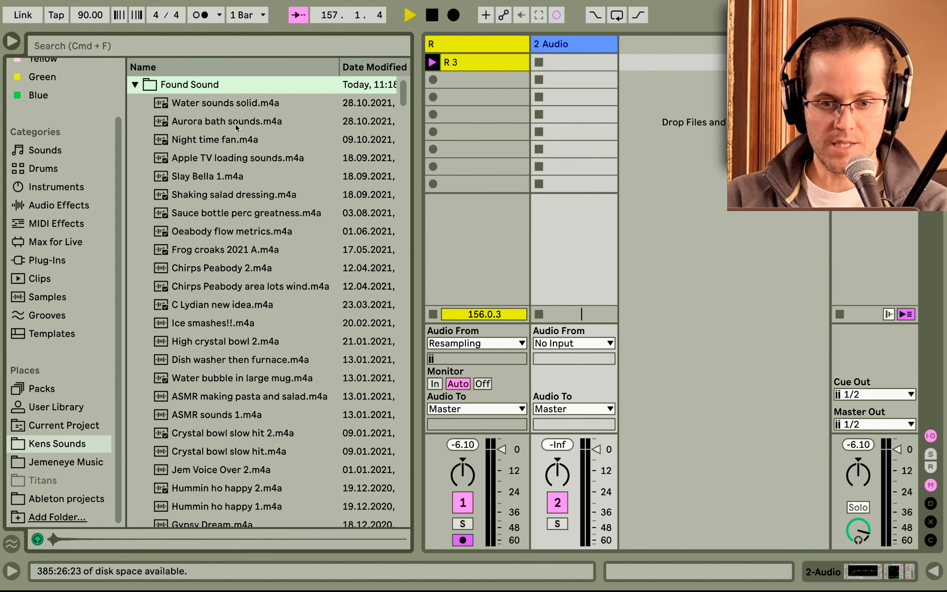
Preview sounds in Found Sound, toggling the browser's preview playback off and back on.
left_click(236, 105)
left_click(231, 124)
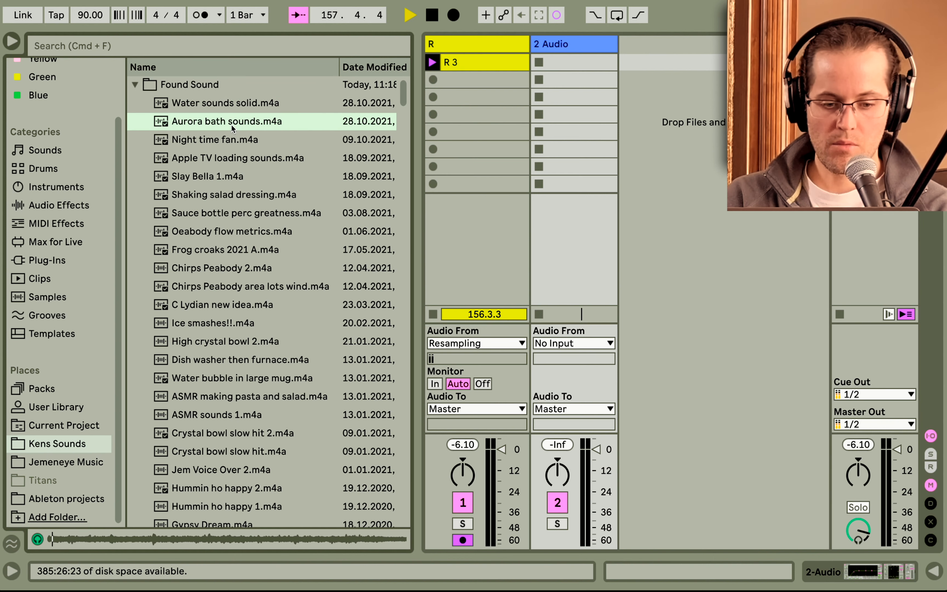
left_click(38, 539)
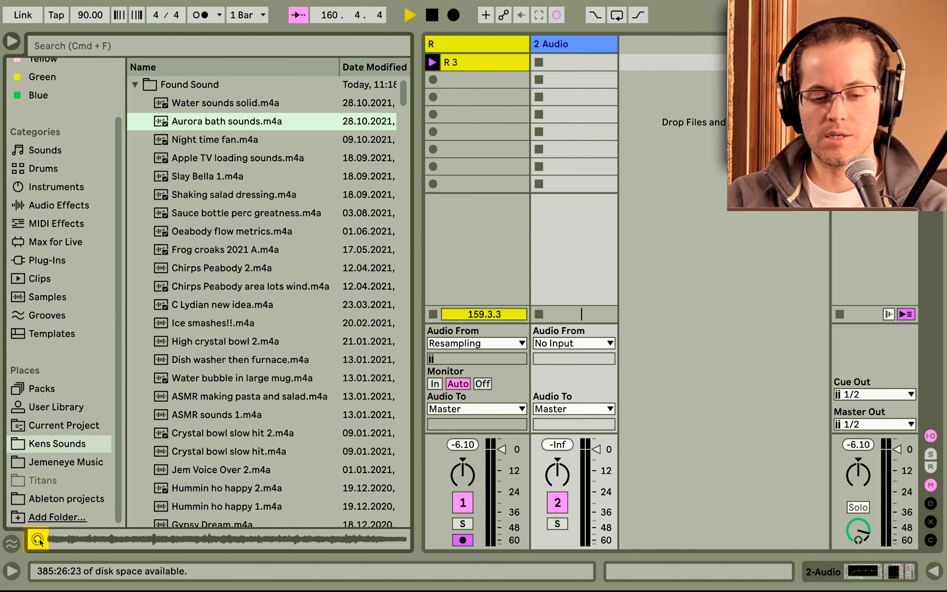
left_click(39, 539)
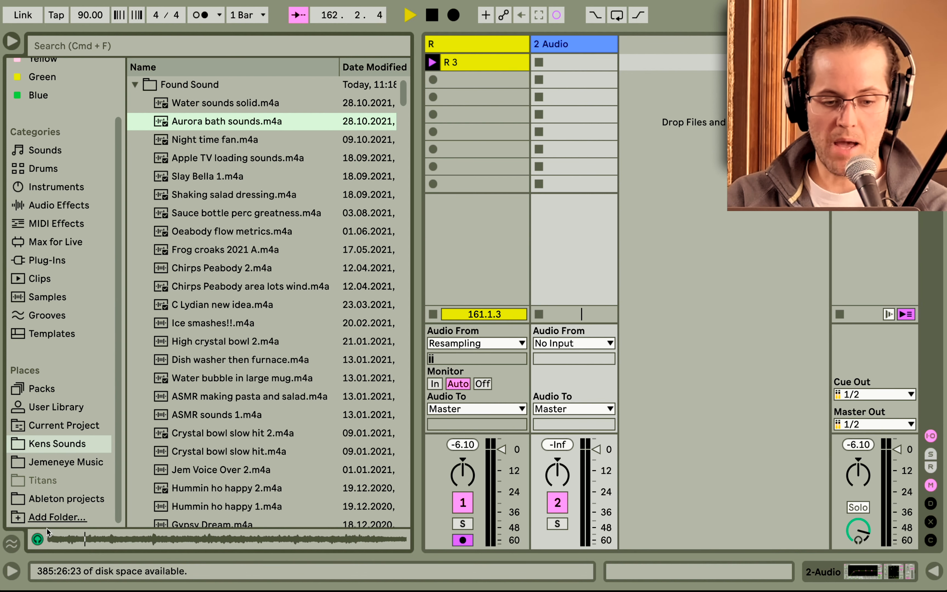
left_click(39, 543)
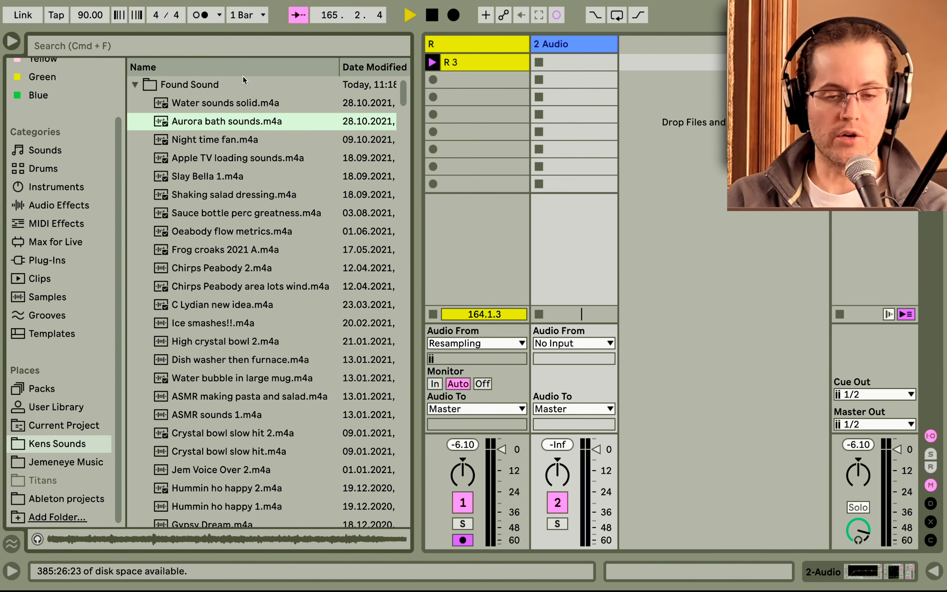
Load Water sounds solid.m4a into the first clip slot of track 2.
left_click(222, 103)
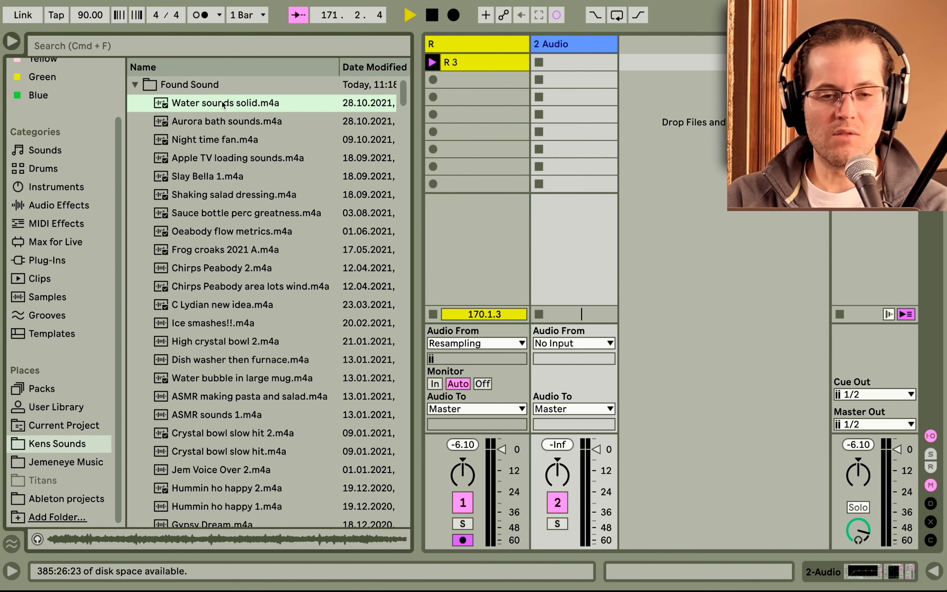
left_click_drag(223, 104, 558, 64)
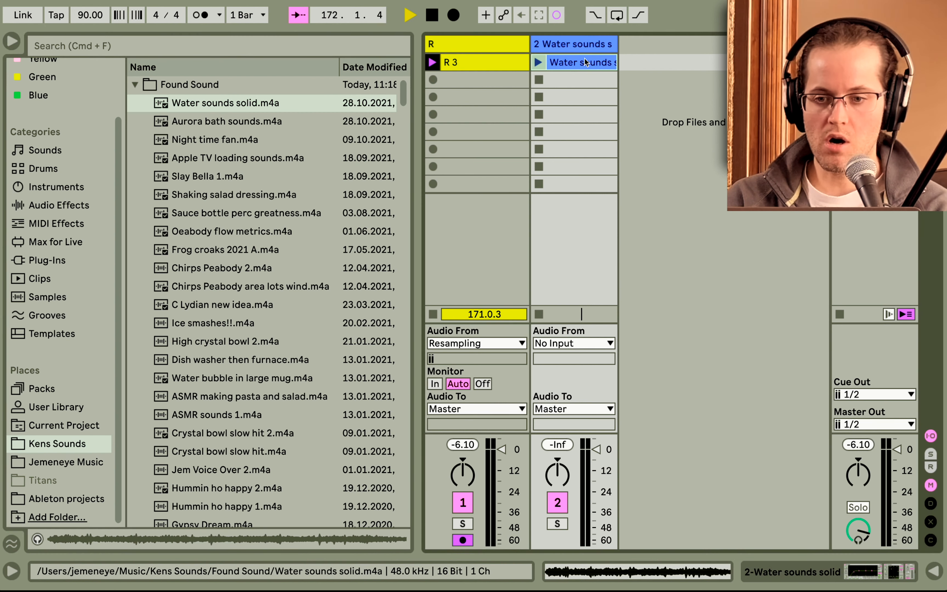
Launch the Water sounds solid clip and pull track 2's volume fader down.
left_click(539, 62)
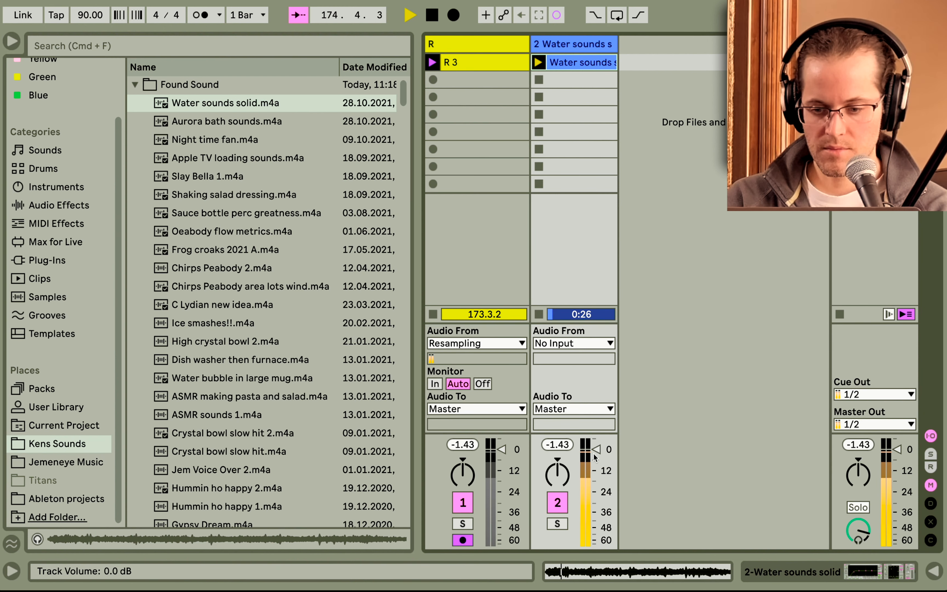
left_click_drag(594, 451, 594, 471)
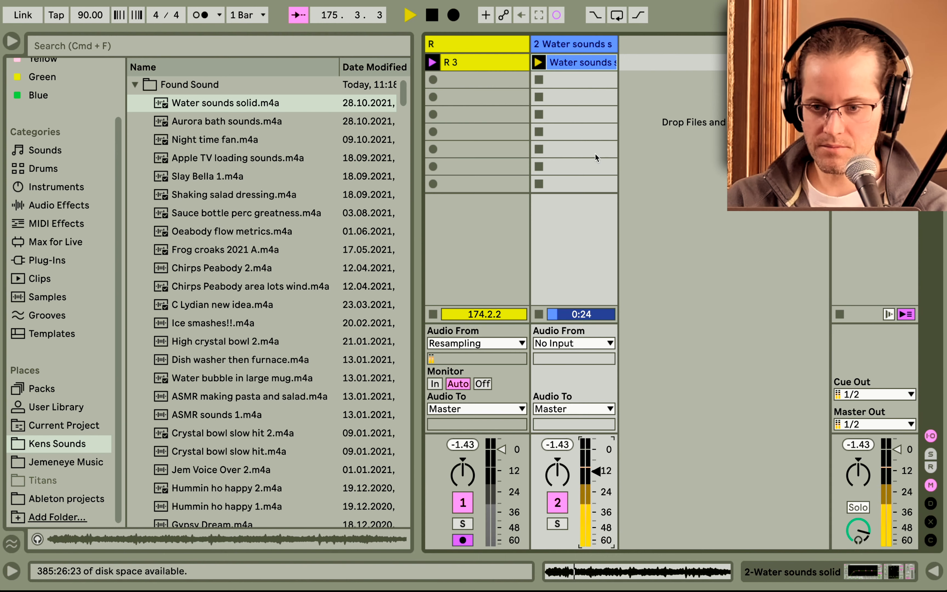
Open the clip in the detail view and lower its gain to -6.85 dB.
double_click(563, 65)
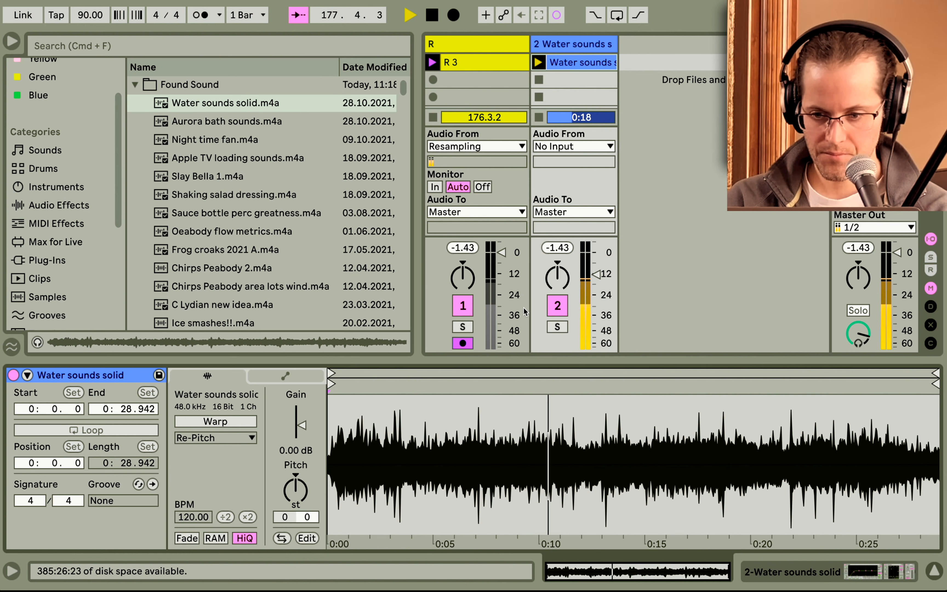
left_click_drag(302, 426, 301, 447)
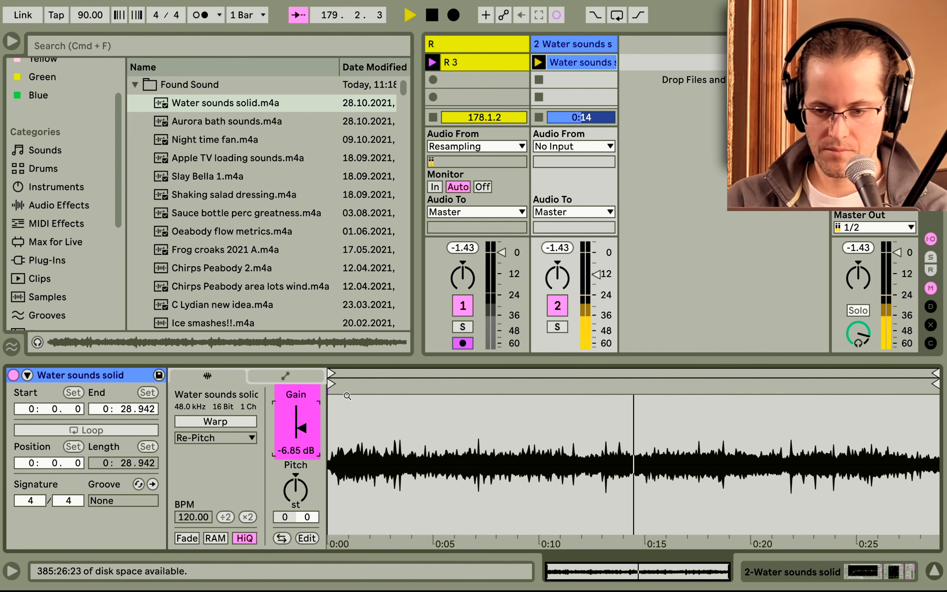
Reset track 2's volume fader to its default level.
left_click(595, 284)
key("Delete")
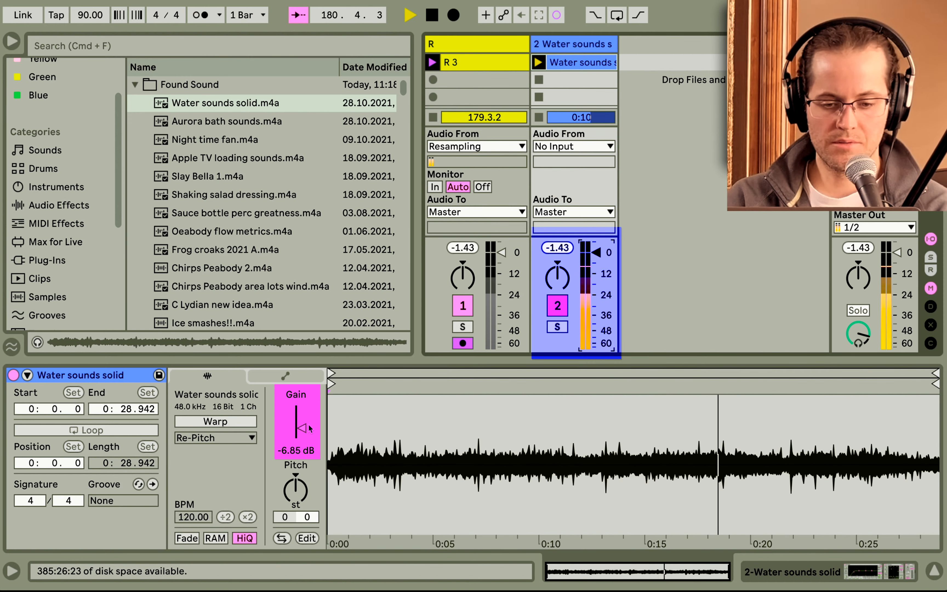
Adjust the clip's gain to -8.66 dB, stopping and relaunching the clip to audition it.
left_click_drag(296, 427, 297, 448)
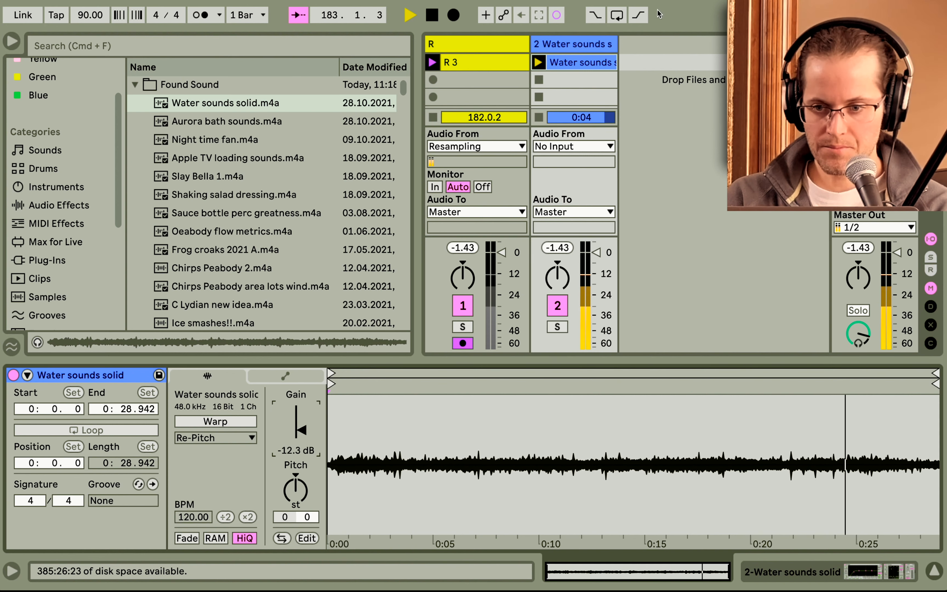
left_click(541, 83)
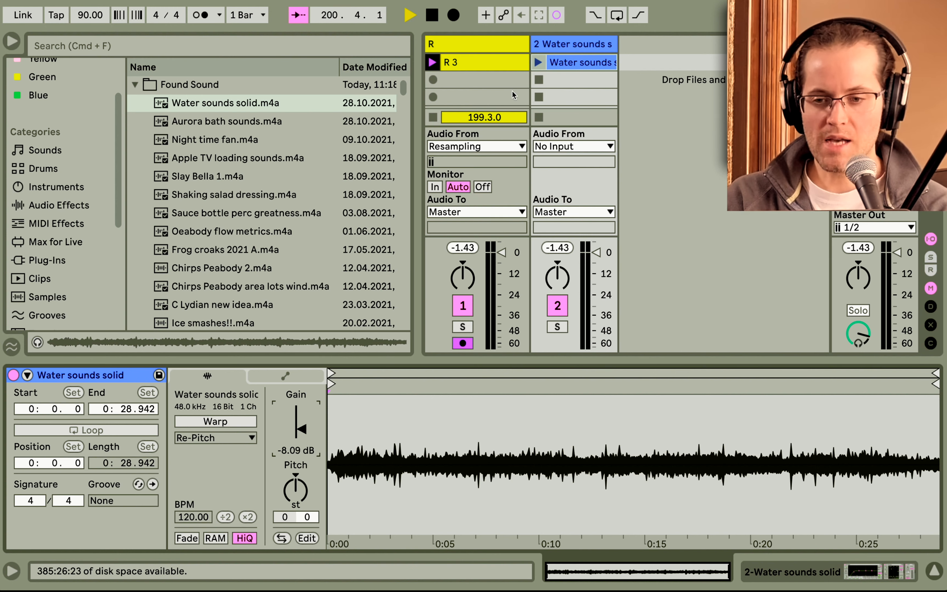
left_click(536, 61)
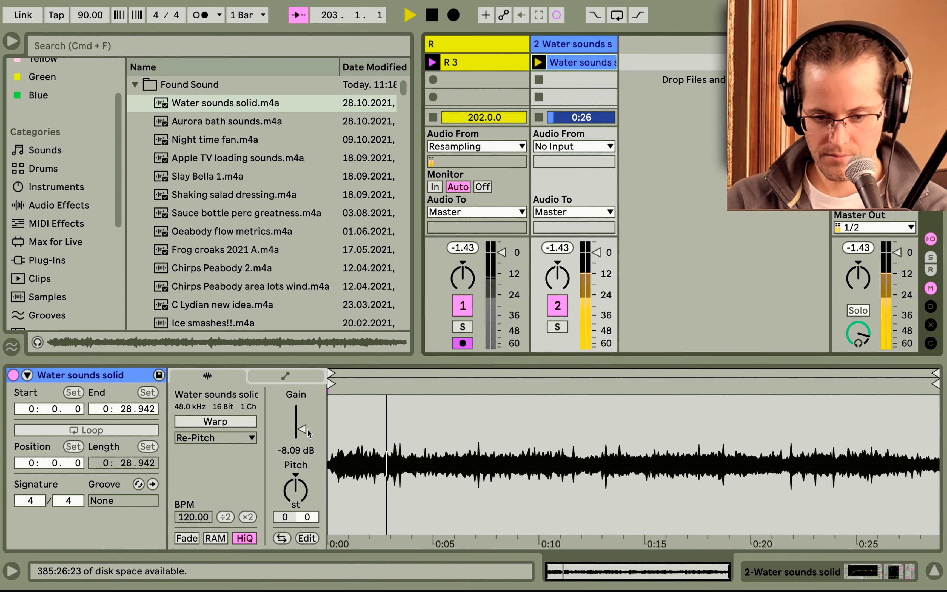
left_click_drag(302, 430, 302, 432)
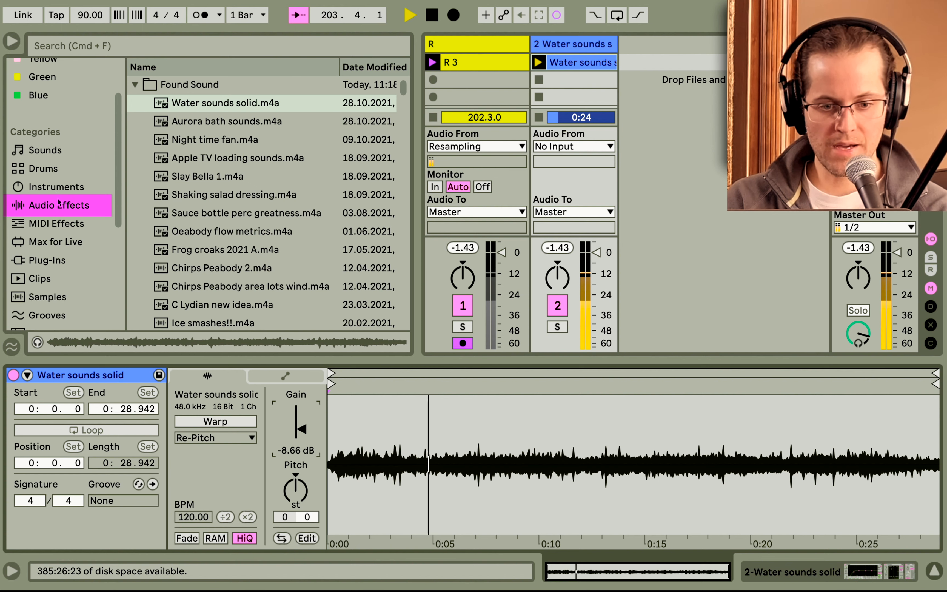
Add Hybrid Reverb from Reverb & Resonance to track 2, placing it between the Compressor and Limiter.
left_click(90, 204)
left_click(136, 194)
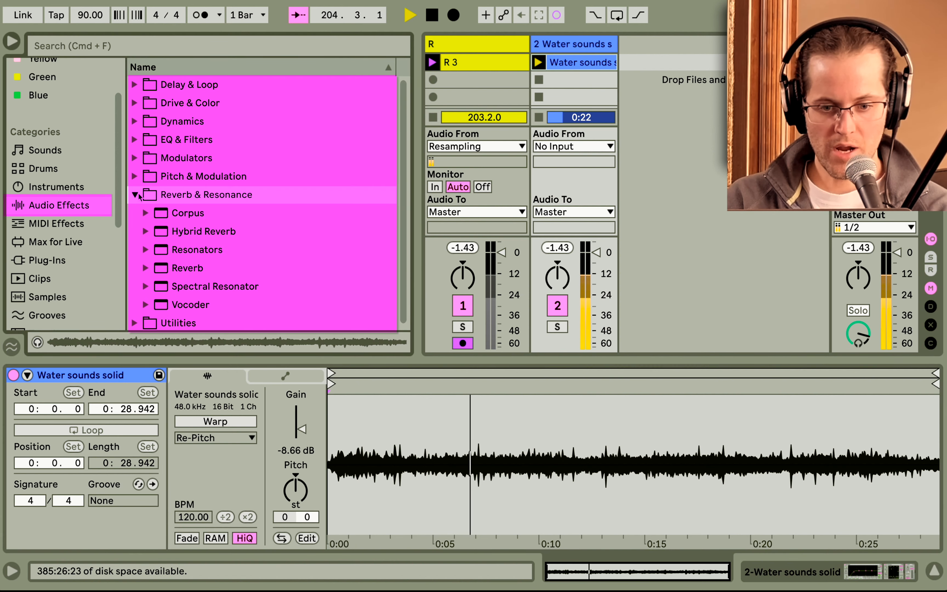
left_click(179, 228)
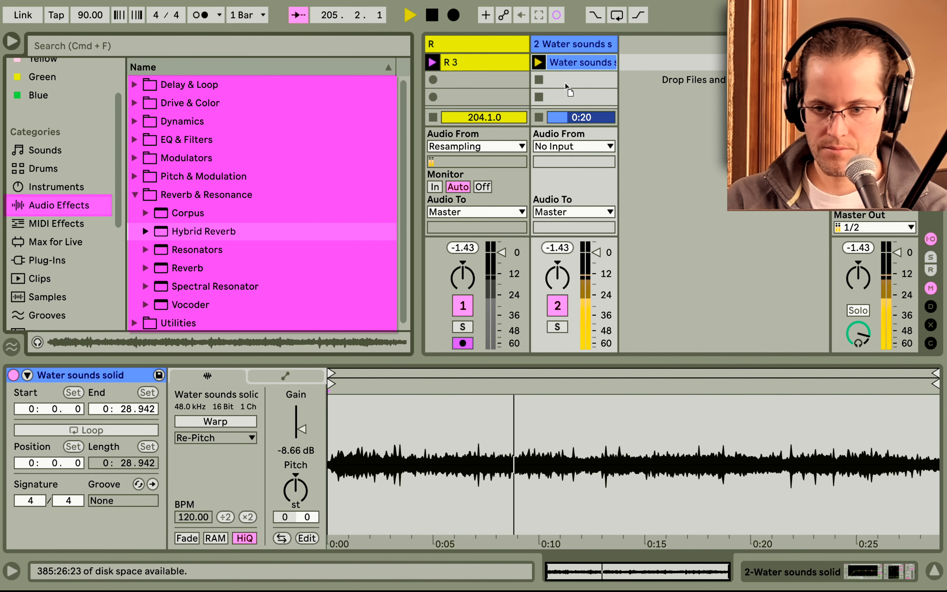
left_click_drag(565, 81, 564, 81)
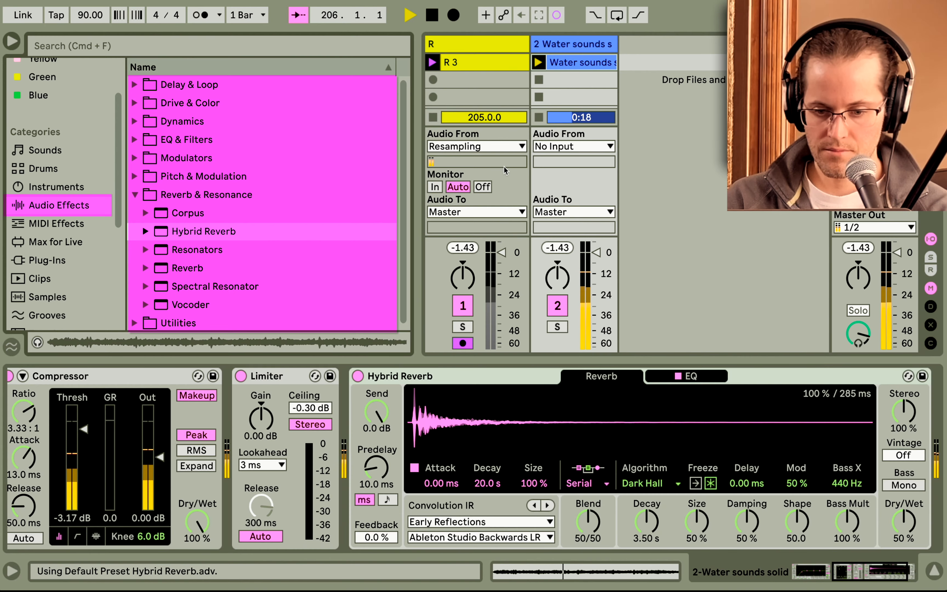
left_click_drag(403, 382, 254, 380)
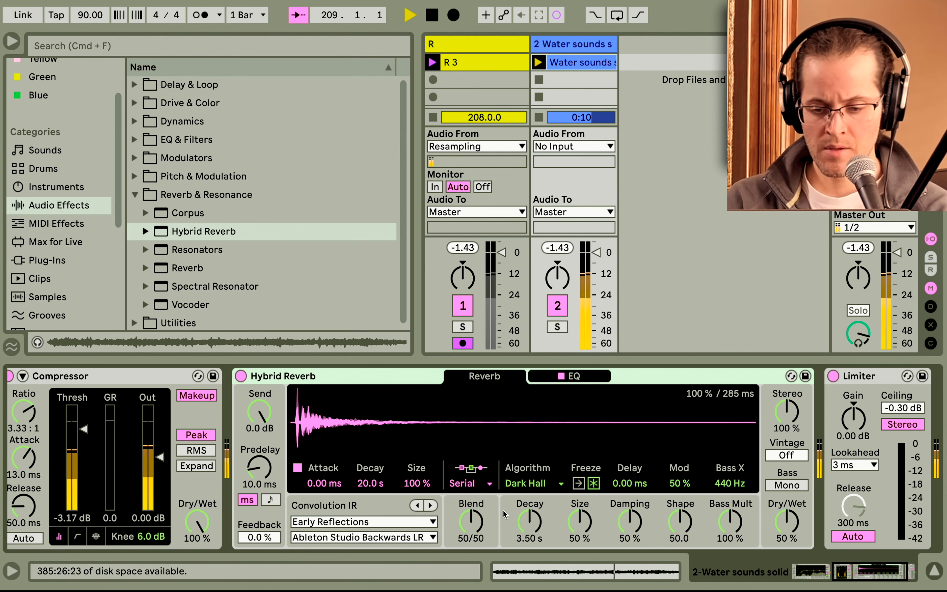
Switch Hybrid Reverb's routing between Serial and Parallel, leaving it on Parallel.
left_click(465, 486)
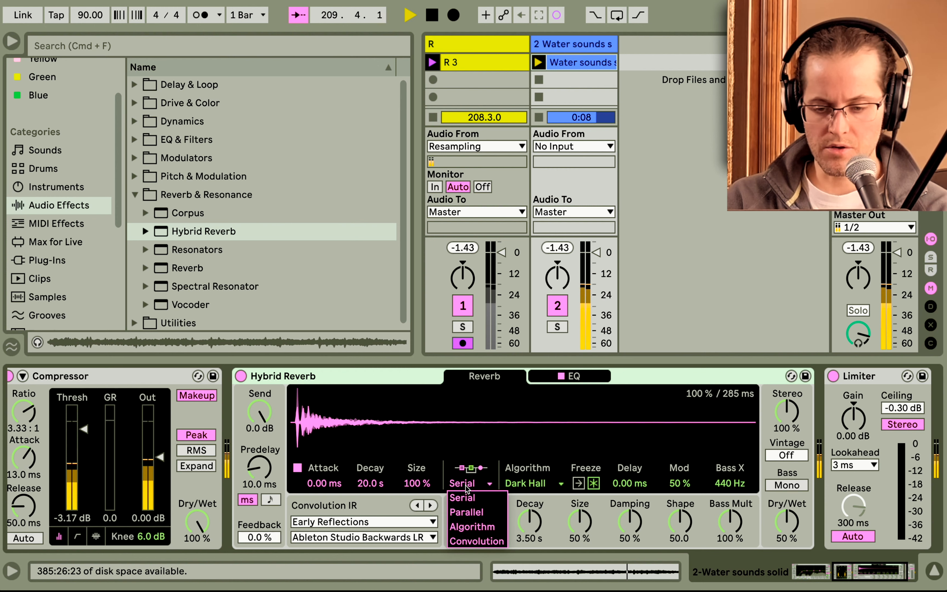
left_click(467, 513)
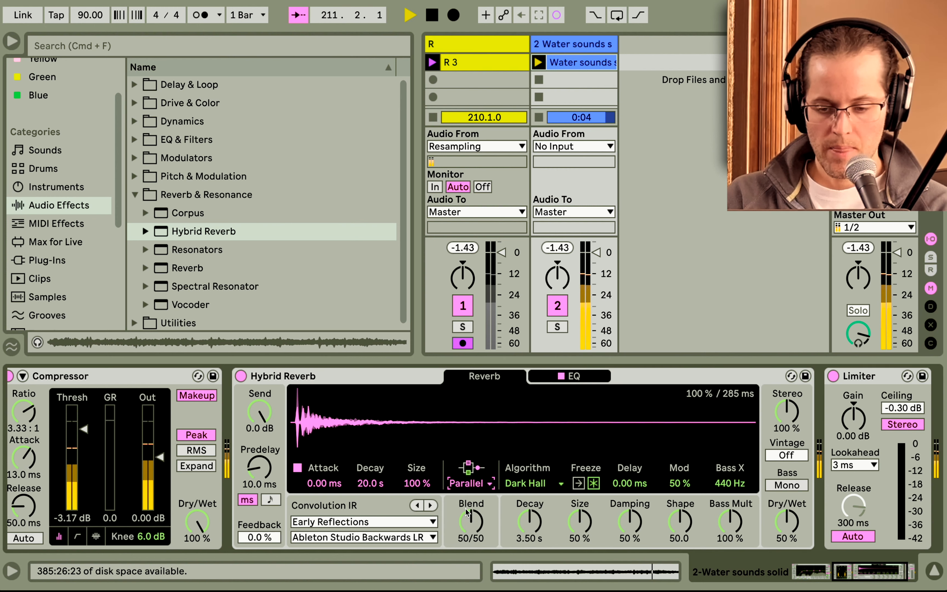
left_click(476, 488)
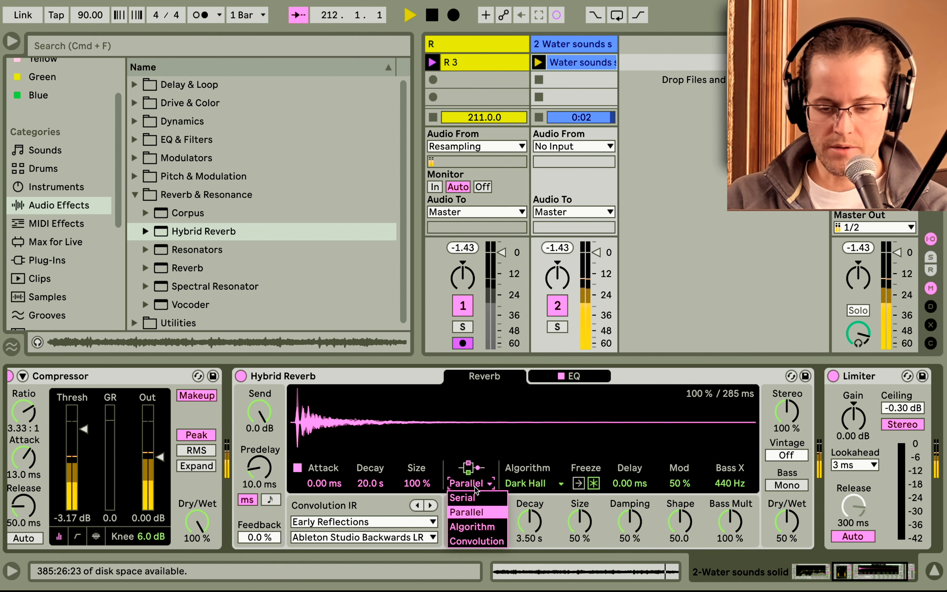
left_click(474, 497)
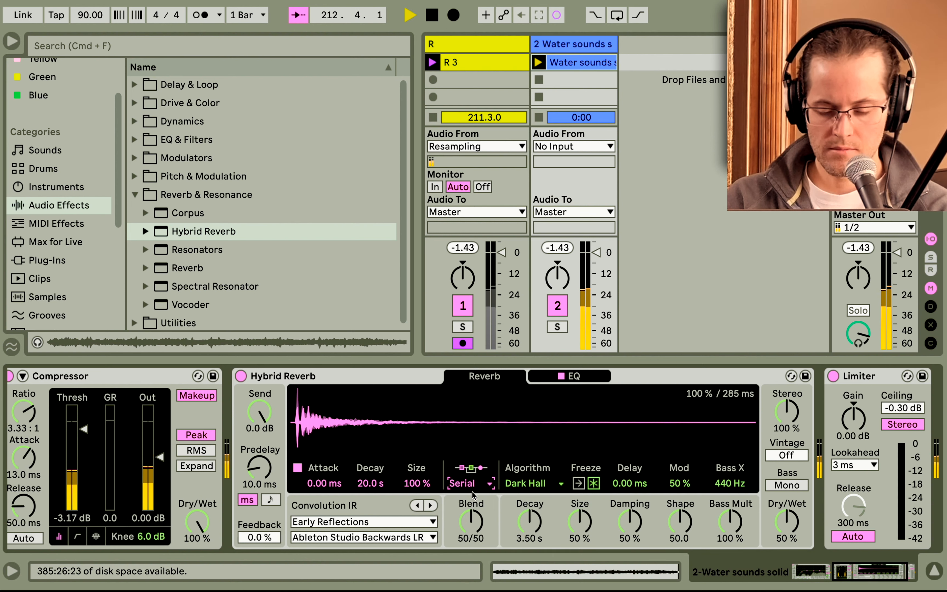
left_click(473, 494)
left_click(471, 510)
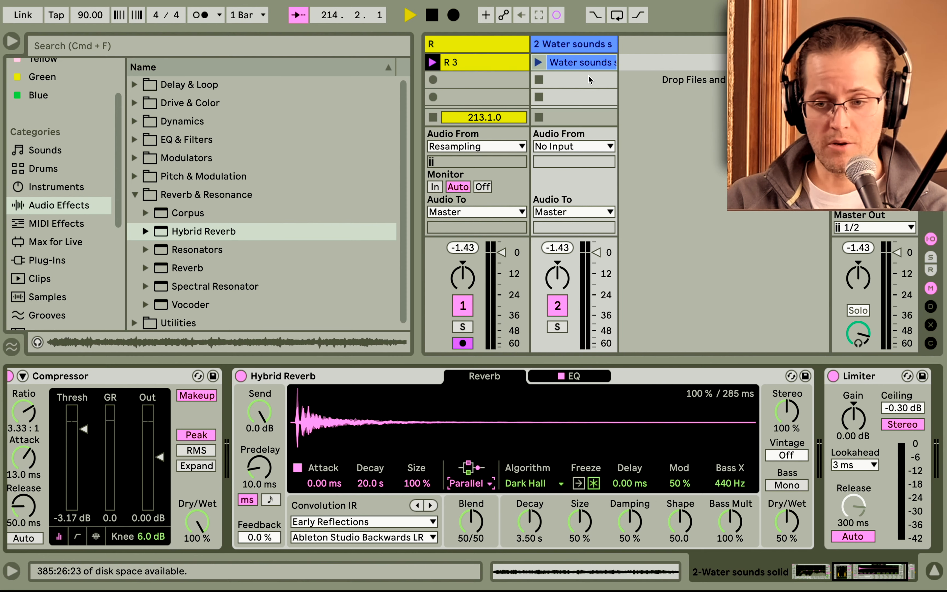
Open and launch the Water sounds solid clip, then enable Warp and Loop for it.
left_click(575, 63)
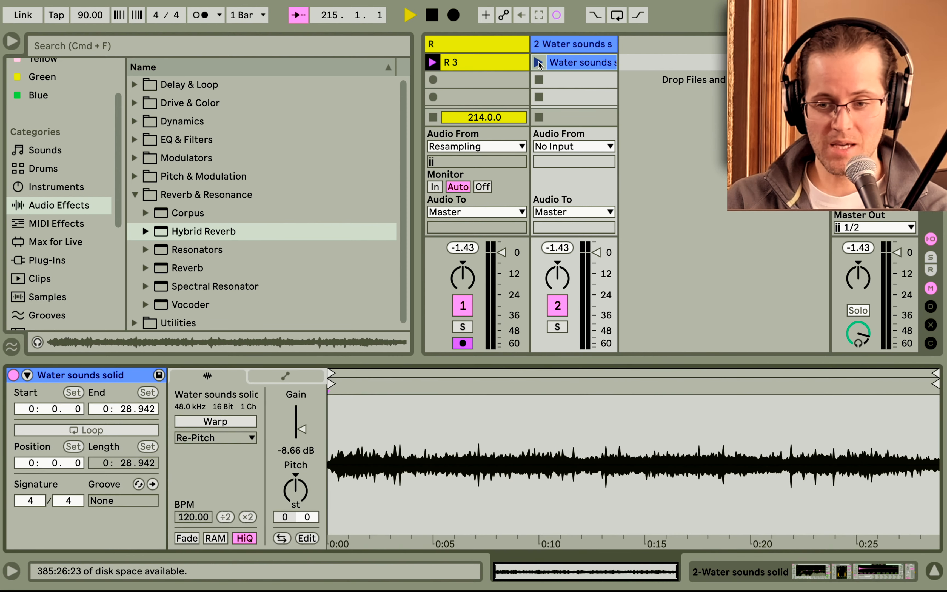
left_click(539, 63)
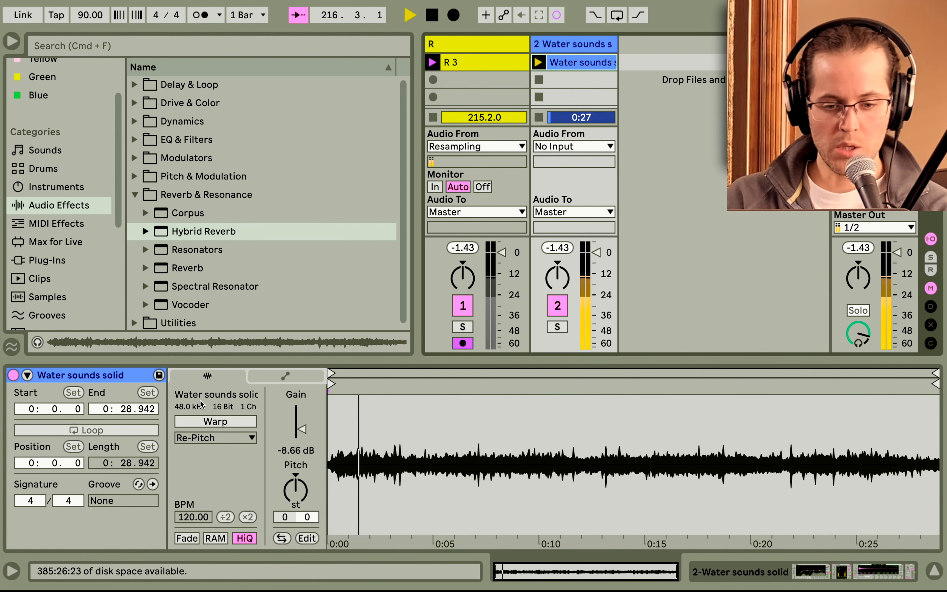
left_click(198, 421)
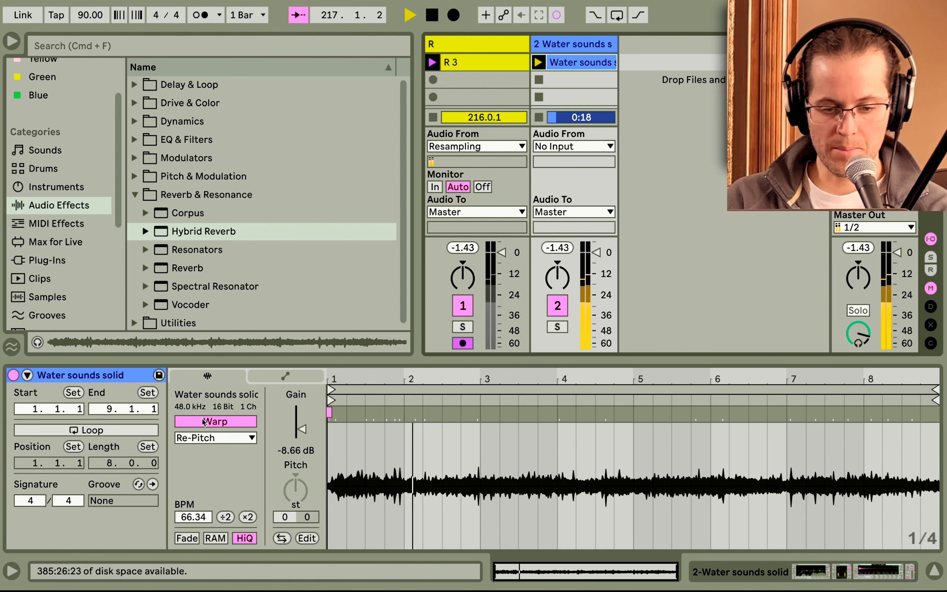
left_click(142, 431)
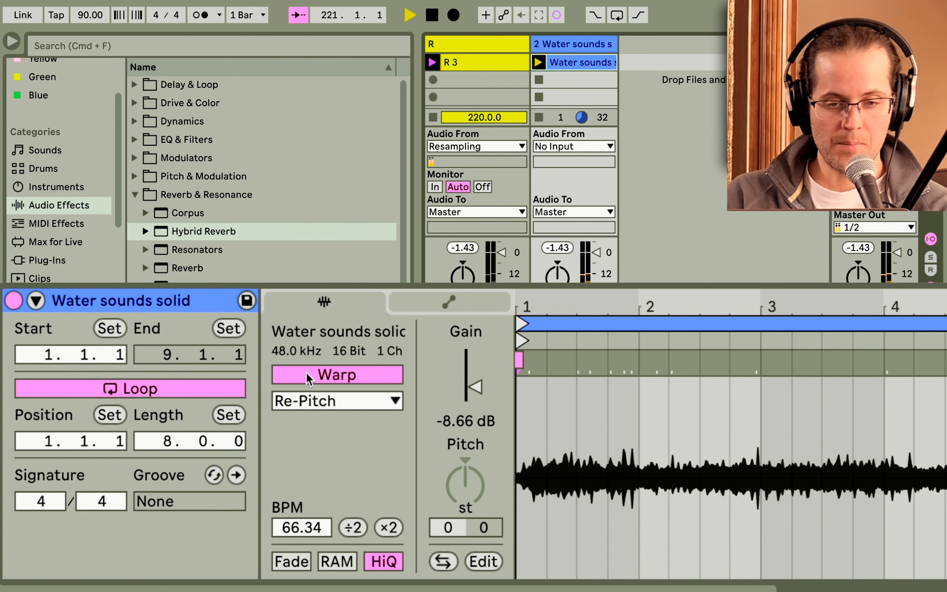
Set the clip to Re-Pitch warp mode at 122 BPM and extend its loop end to 15.3.1.
left_click(307, 405)
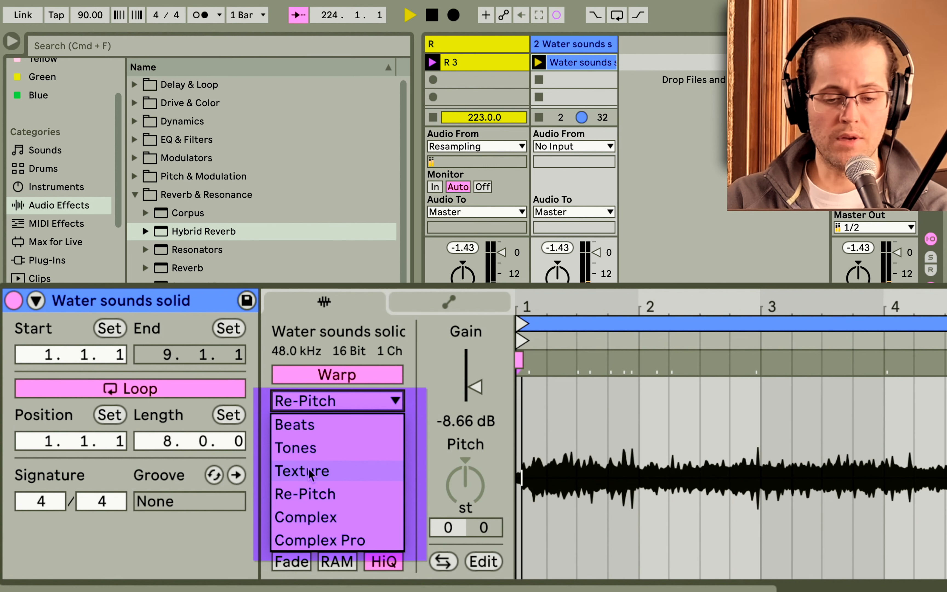
left_click(305, 494)
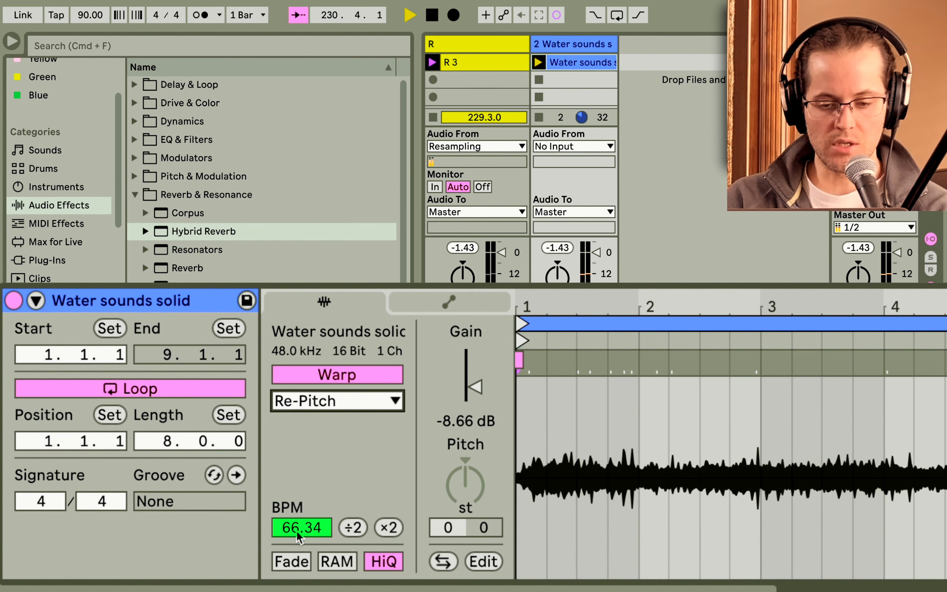
left_click_drag(299, 536, 299, 493)
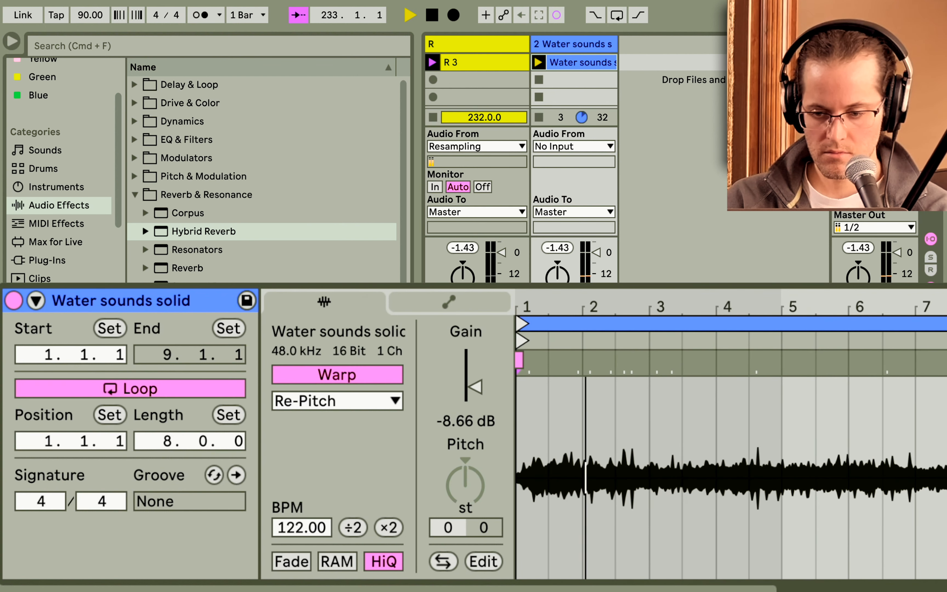
left_click_drag(913, 324, 946, 323)
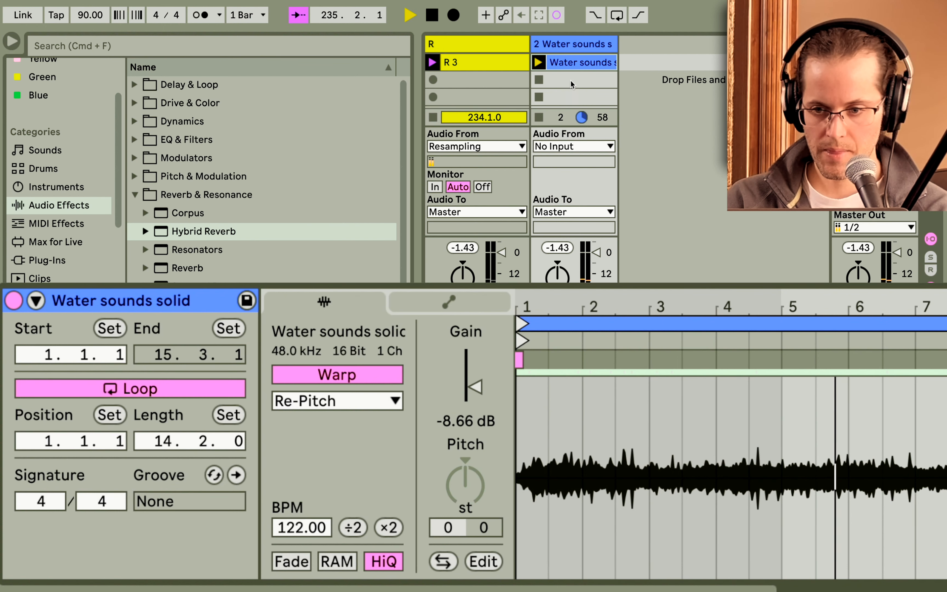
Duplicate track 2 to create track 3.
left_click(561, 45)
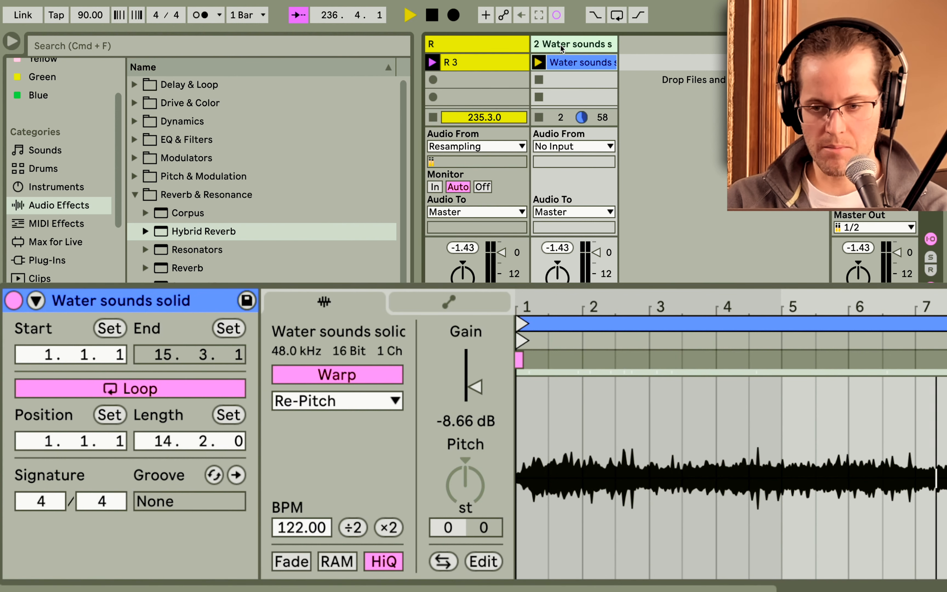
key("super+d")
right_click(561, 45)
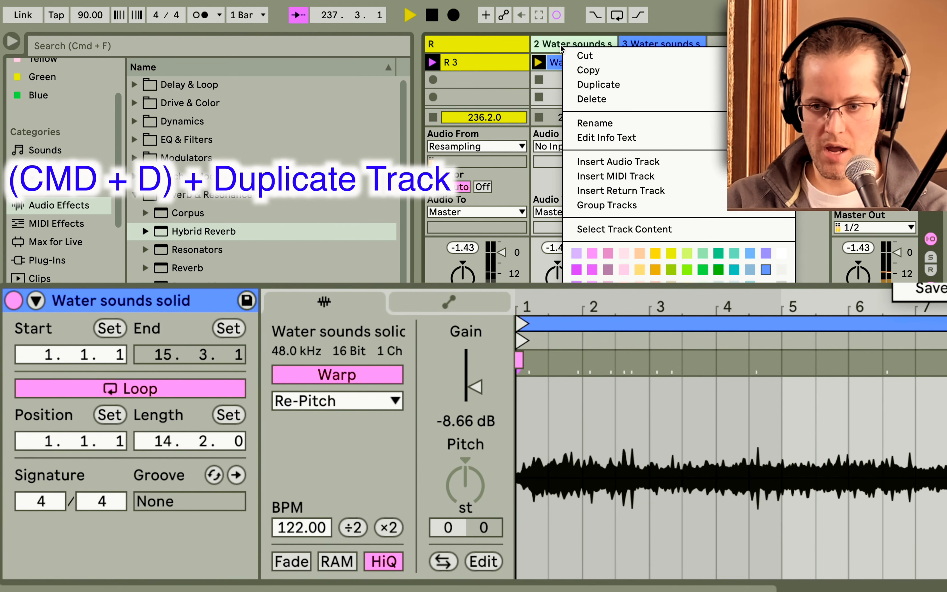
left_click(662, 41)
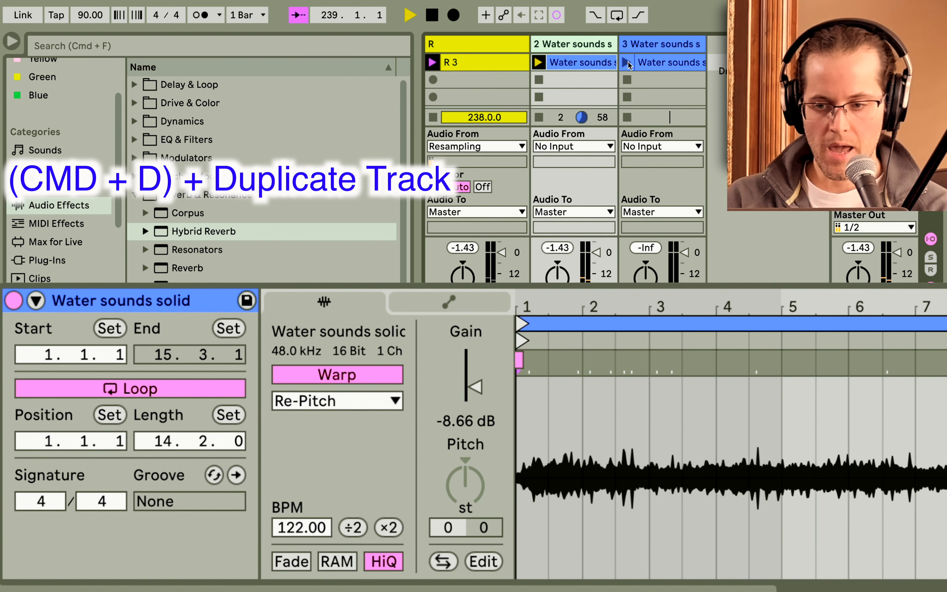
Halve the track 3 clip's tempo to 61 BPM and launch it.
left_click(644, 64)
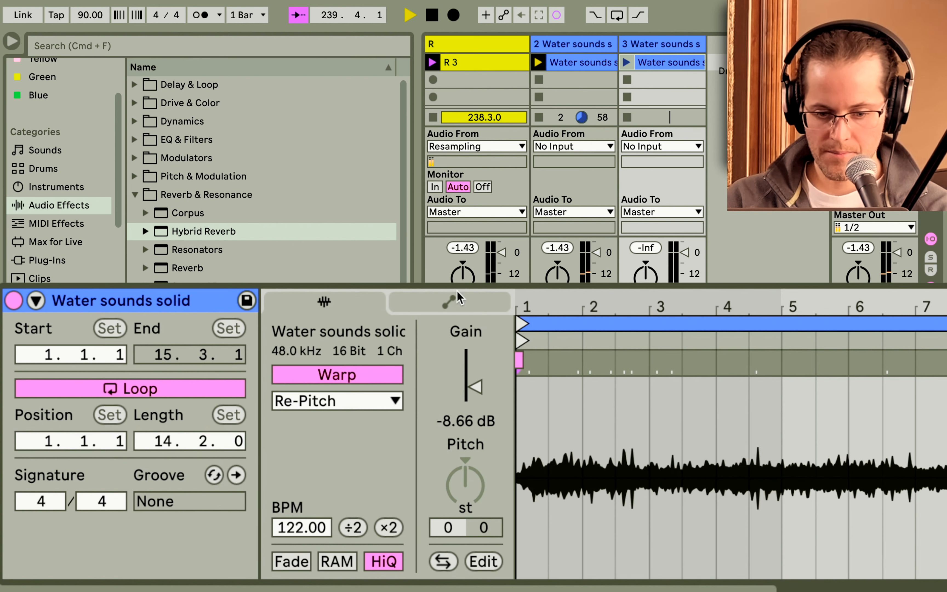
left_click(354, 531)
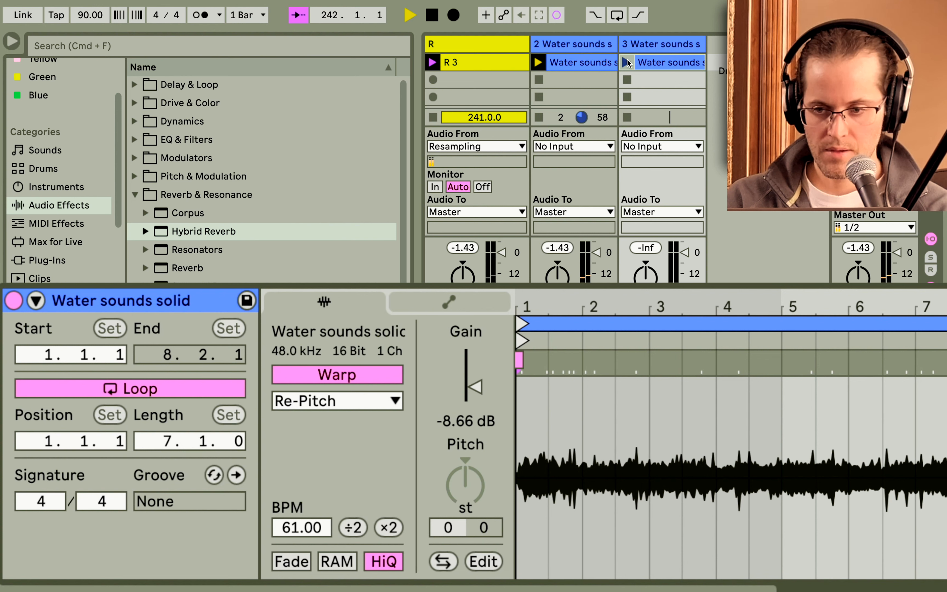
left_click(626, 63)
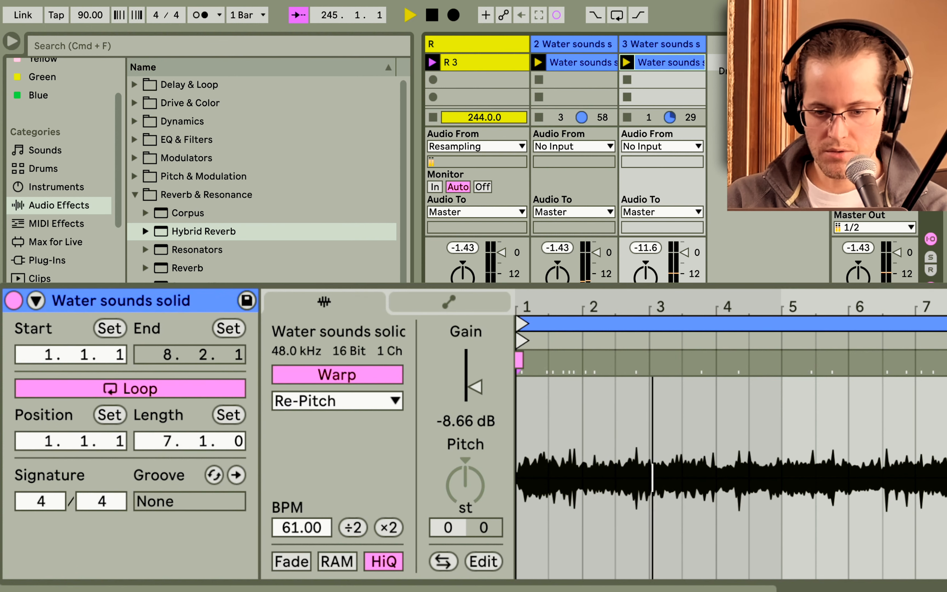
Move the track 3 clip's loop start to 1.1.2.
left_click_drag(537, 301, 537, 364)
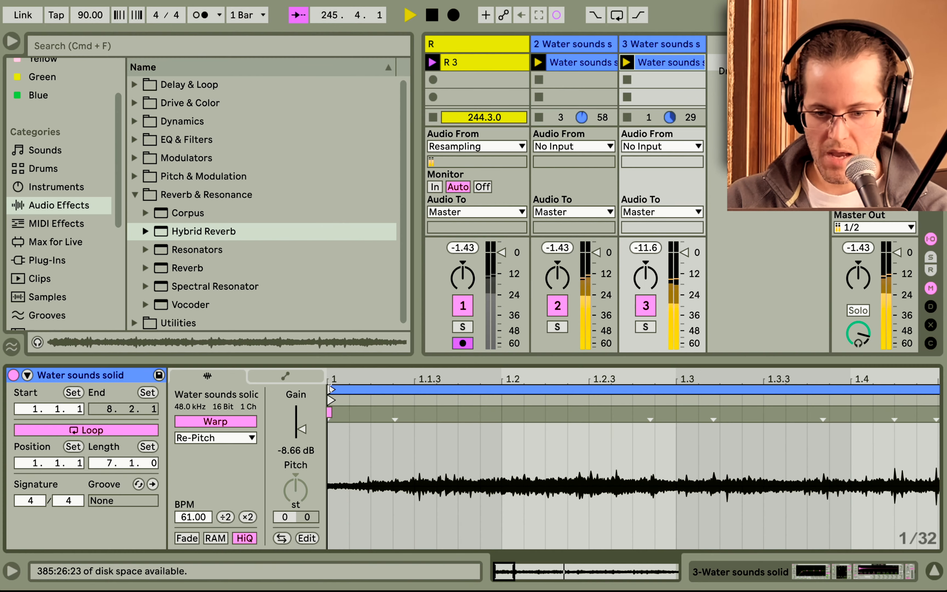
left_click_drag(522, 323, 580, 323)
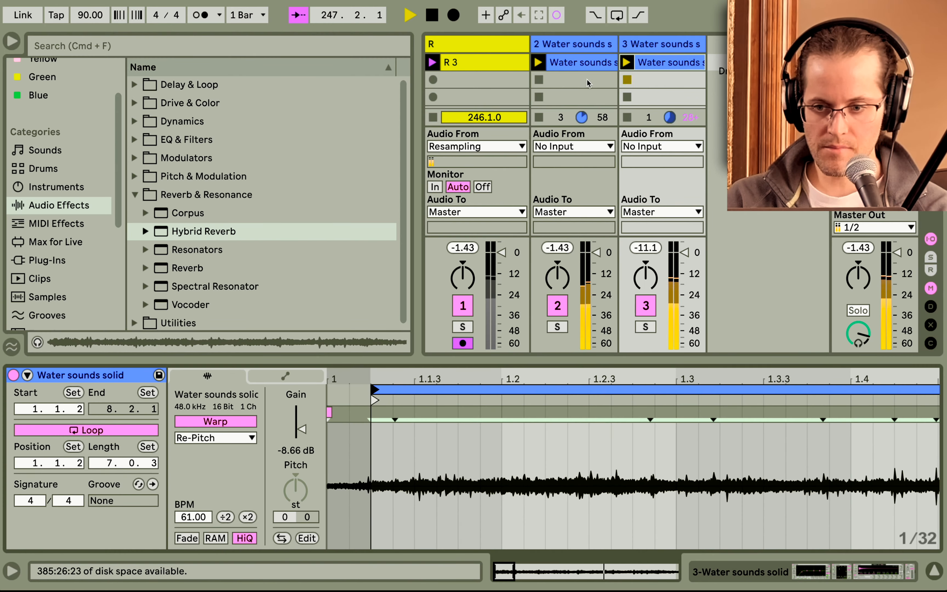
Rename track 3 as Higher.
left_click_drag(530, 45, 397, 63)
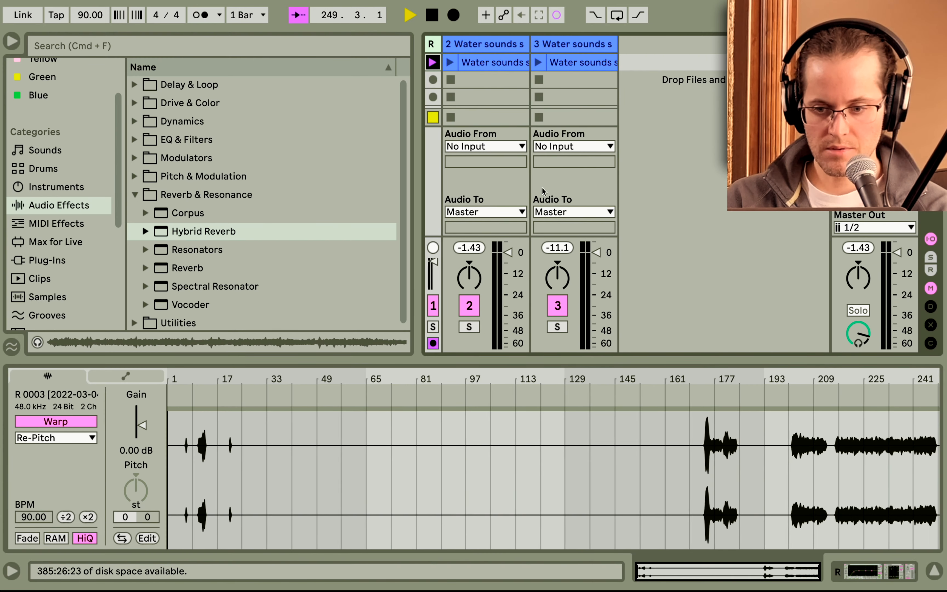
left_click_drag(525, 246, 524, 293)
left_click_drag(596, 253, 597, 301)
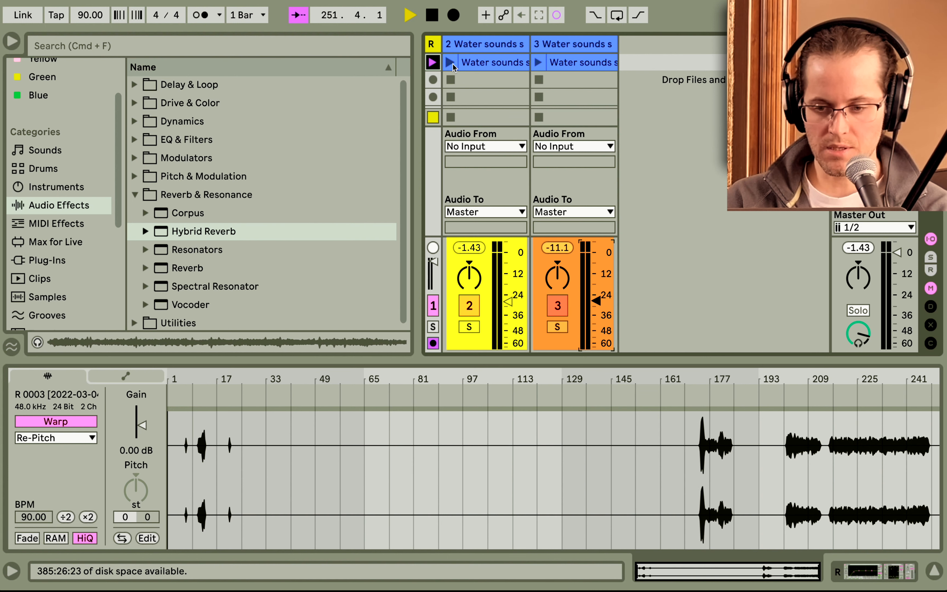
left_click_drag(596, 301, 597, 346)
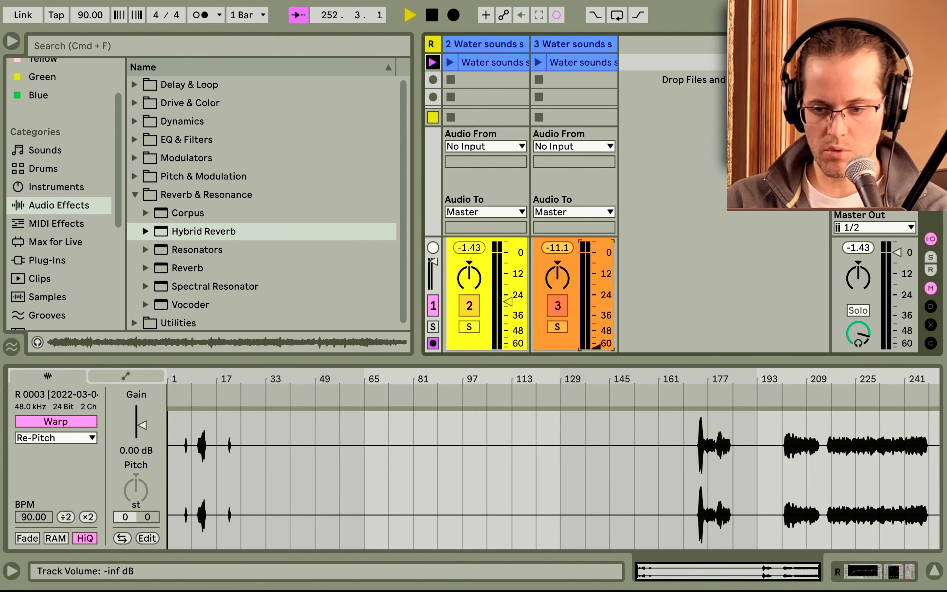
left_click(572, 48)
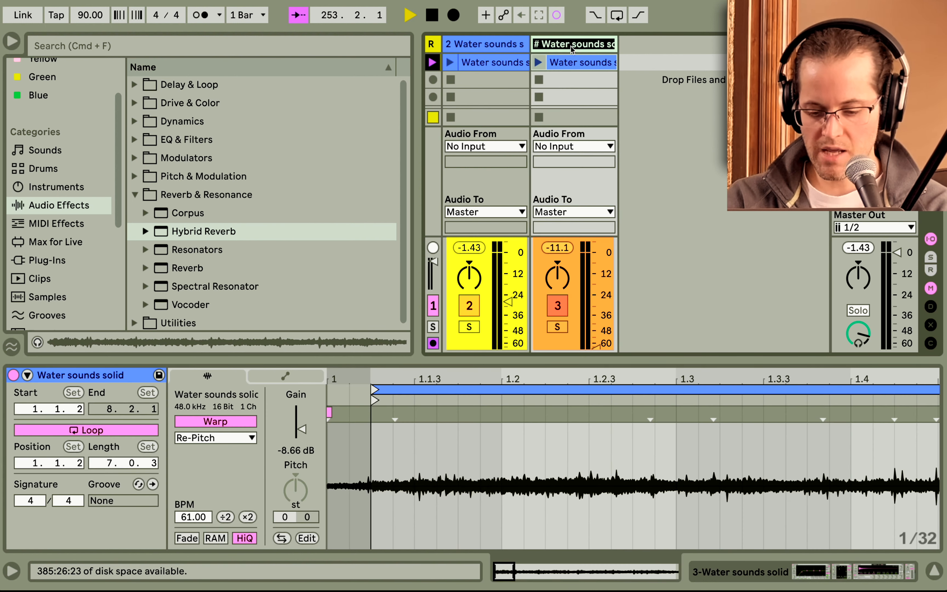
key("Return")
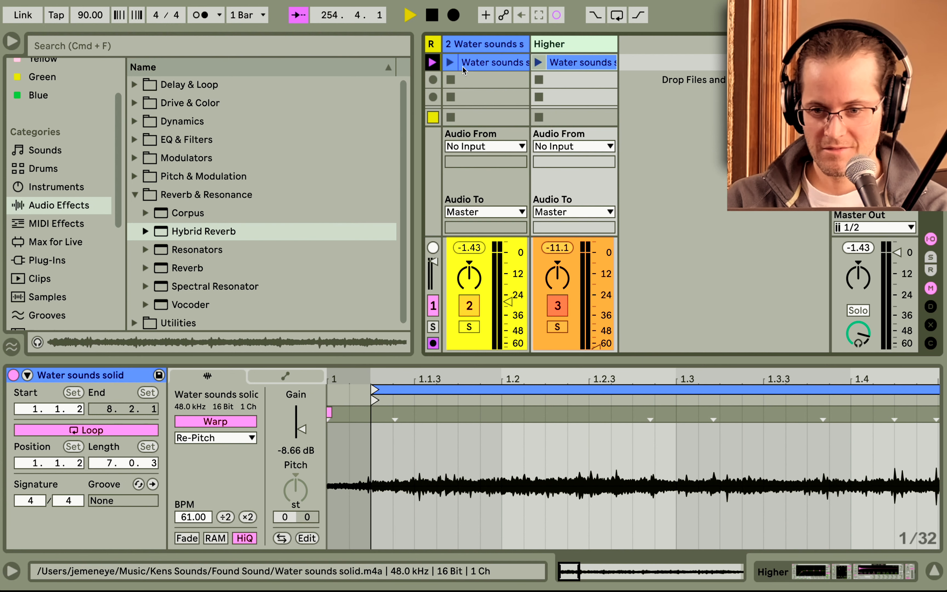
Launch both tracks' clips and lower track 2's volume to about -14 dB.
left_click(456, 64)
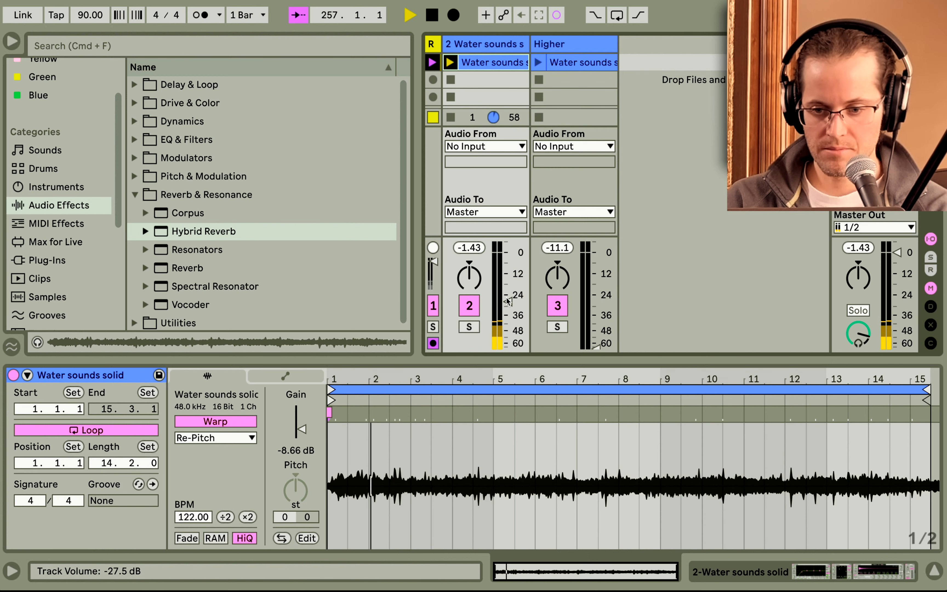
left_click_drag(500, 295, 509, 268)
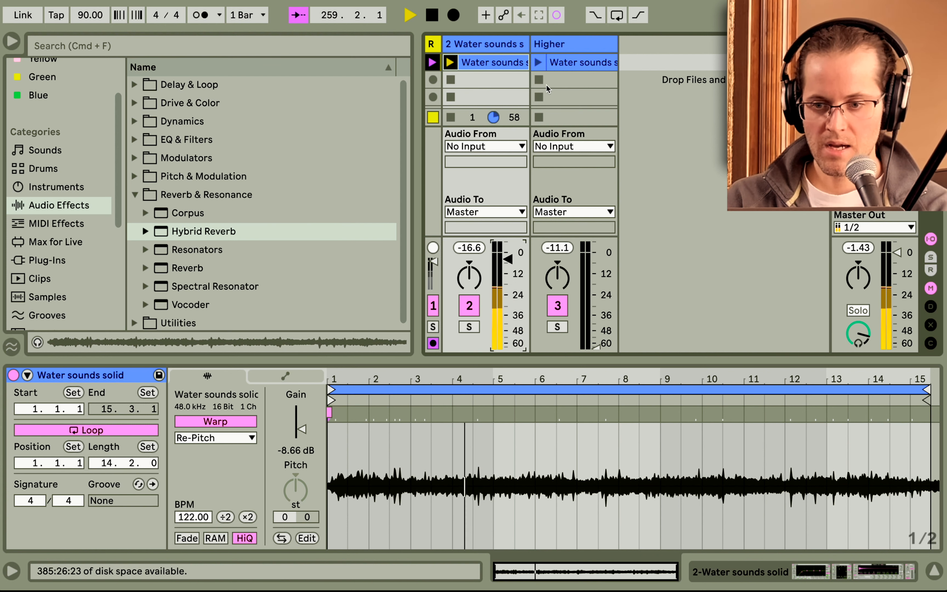
left_click(540, 62)
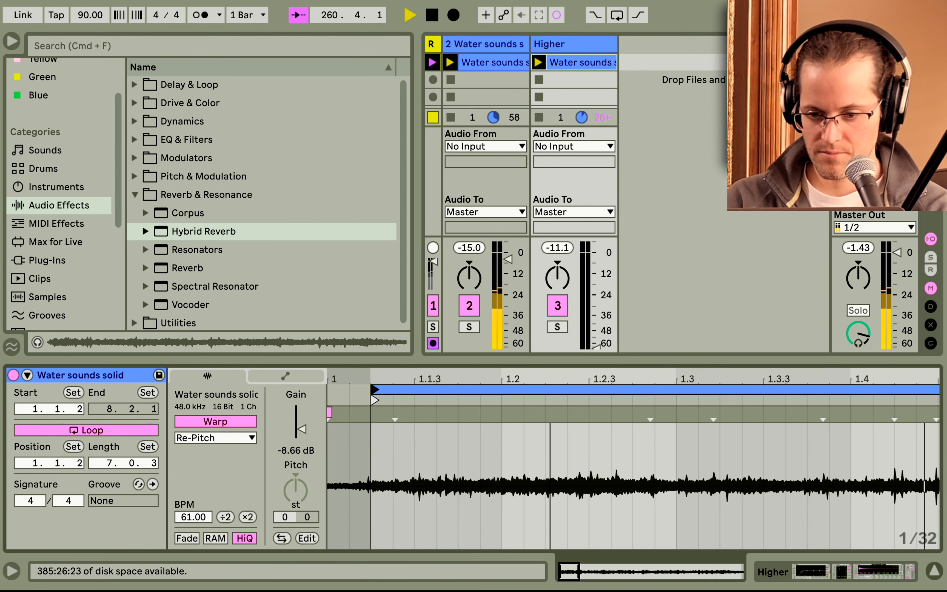
mouse_move(551, 363)
left_mouse_down()
mouse_move(568, 344)
mouse_move(593, 346)
mouse_move(596, 259)
left_mouse_up()
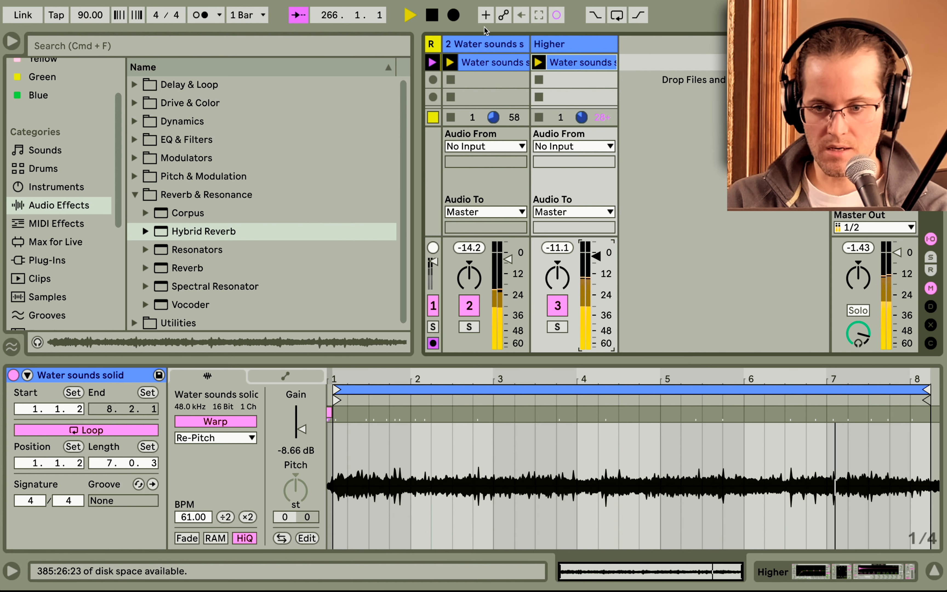
Rename track 2 as Lower.
left_click(482, 63)
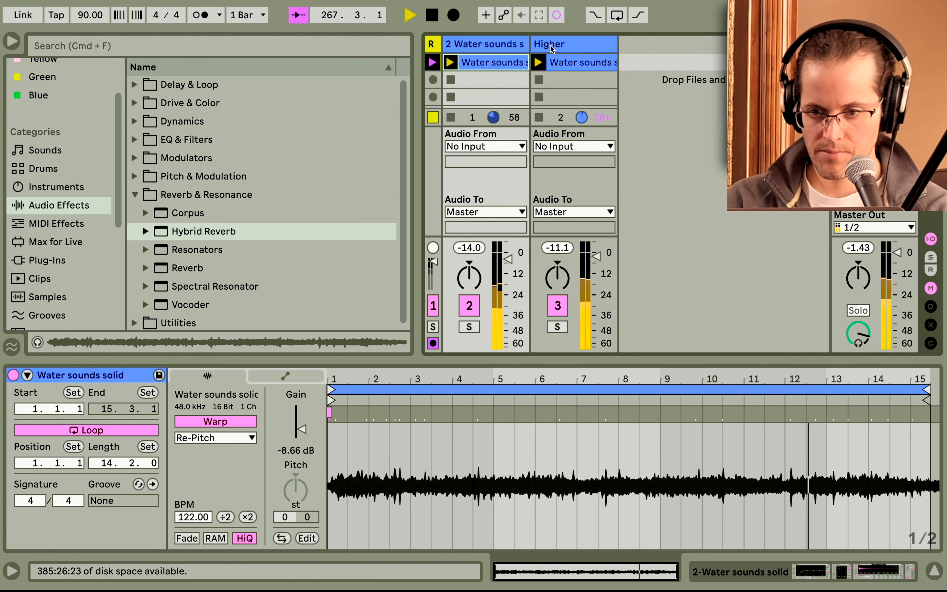
left_click(511, 46)
scroll(274, 505, "left", 6)
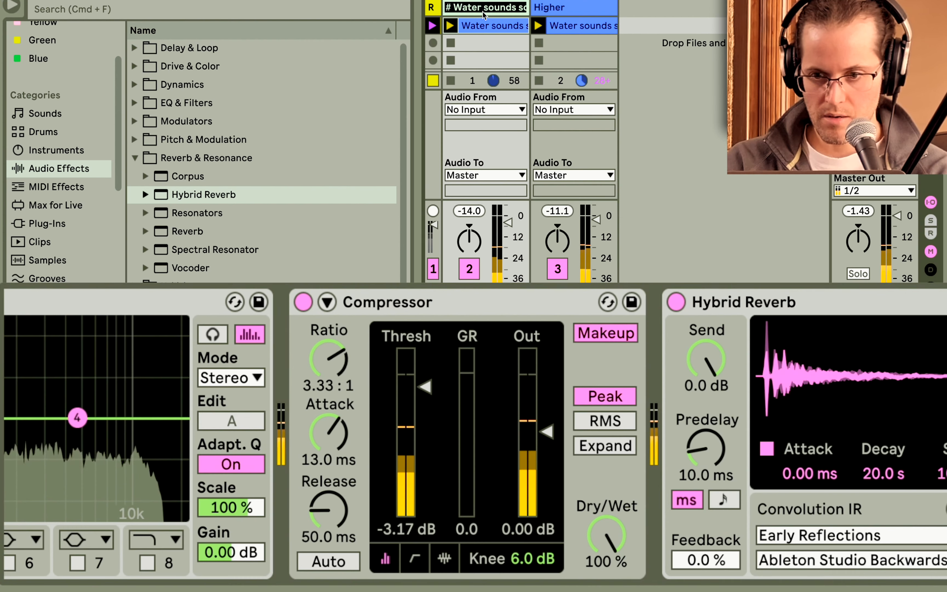
type("Lower")
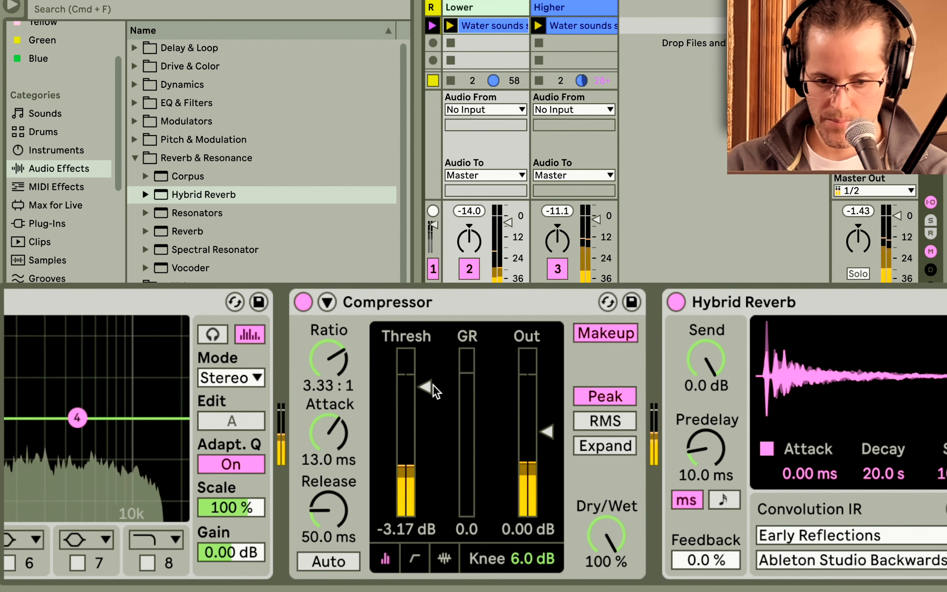
Enable EQ Eight's high-cut band on the Lower track and set it to about 653 Hz.
scroll(433, 384, "left", 8)
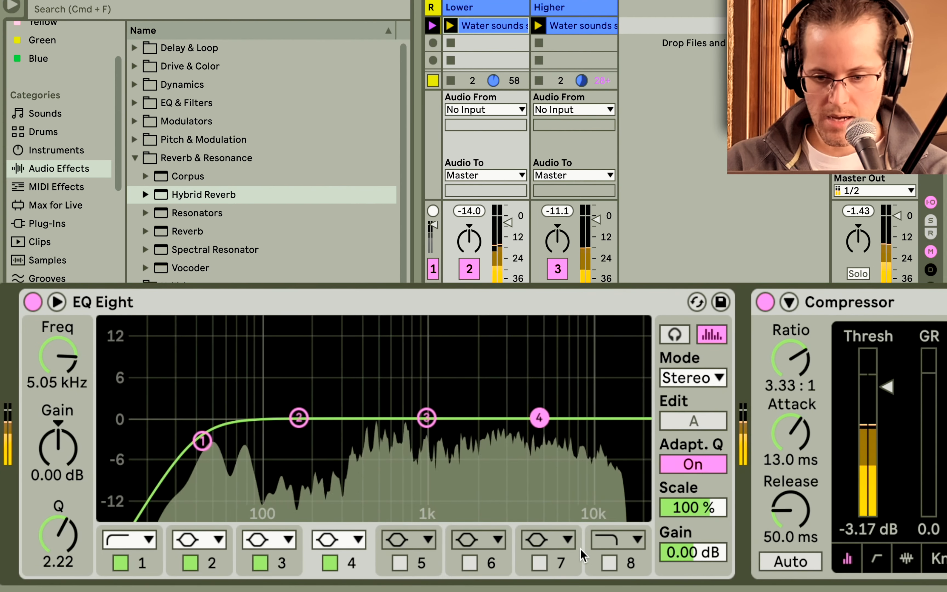
left_click(608, 562)
left_click_drag(635, 443, 397, 418)
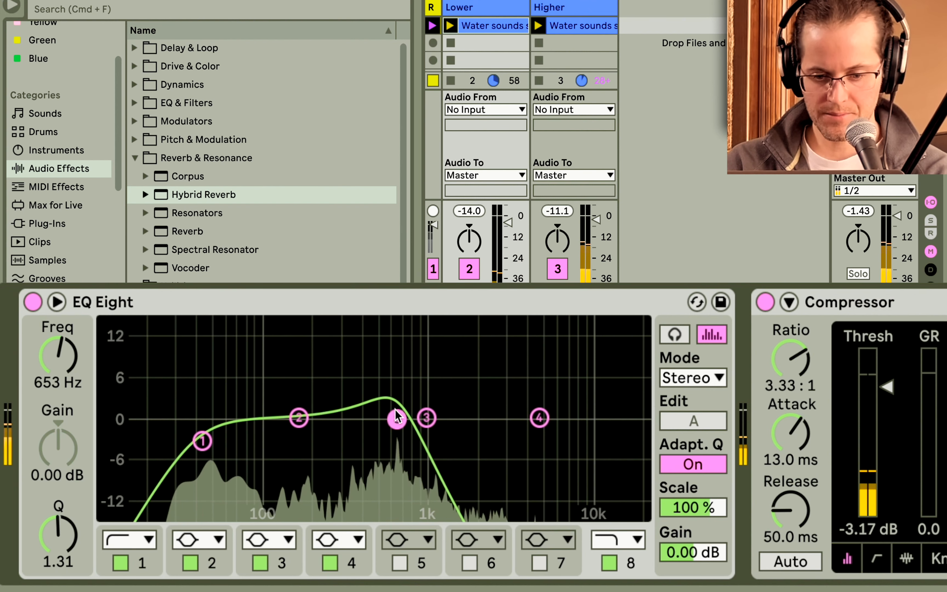
Reshape the EQ Eight curve by moving band 3 to about 918 Hz, cutting band 2 and raising band 1.
left_click_drag(397, 419, 420, 423)
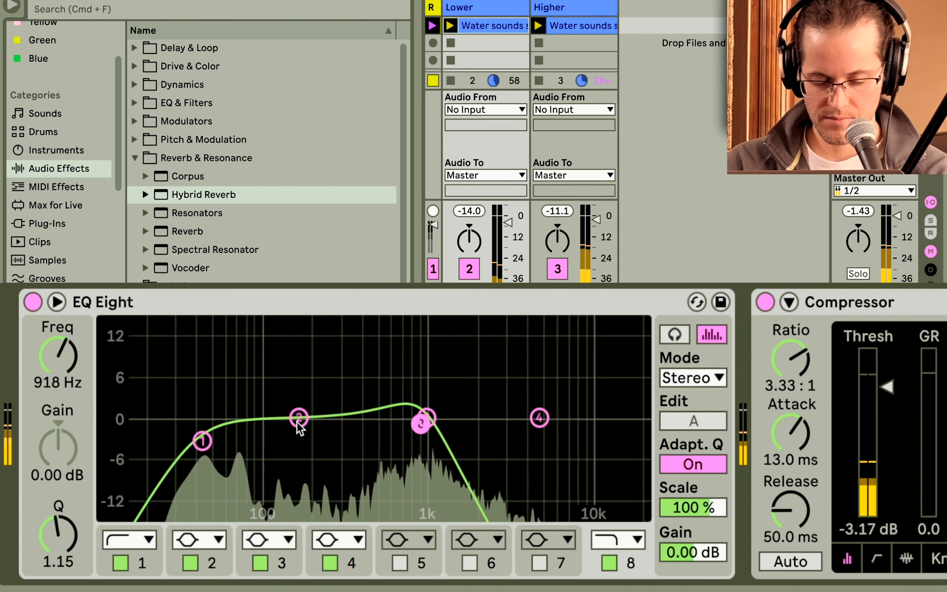
left_click_drag(299, 418, 314, 453)
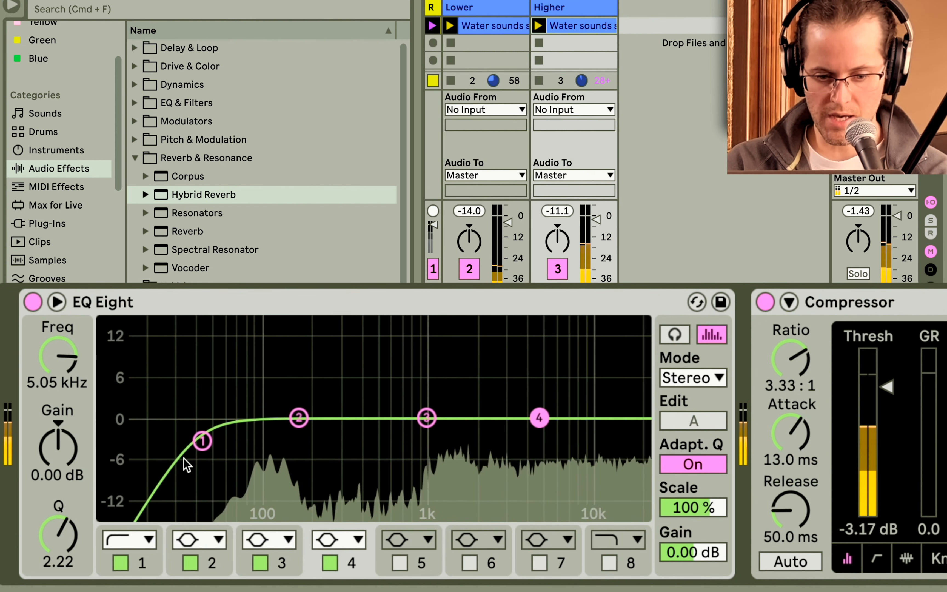
left_click_drag(202, 441, 414, 403)
Load the Springs convolution IR in the Hybrid Reverb.
scroll(414, 403, "right", 10)
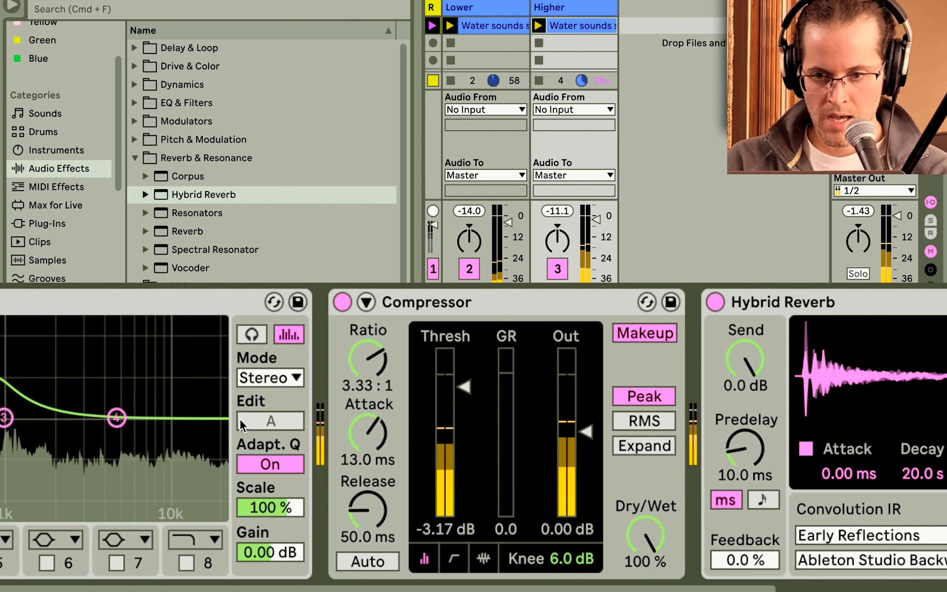
scroll(373, 429, "right", 10)
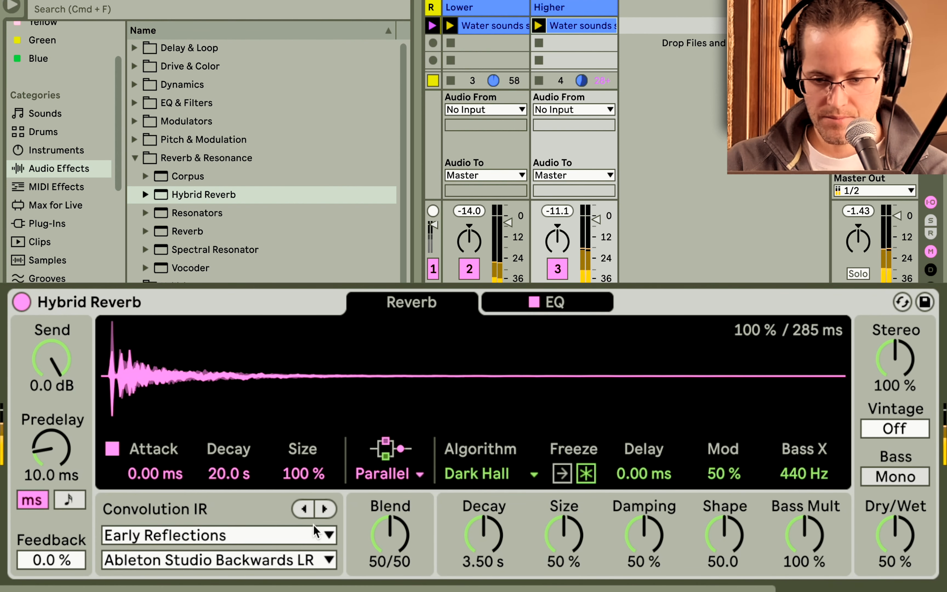
left_click(311, 532)
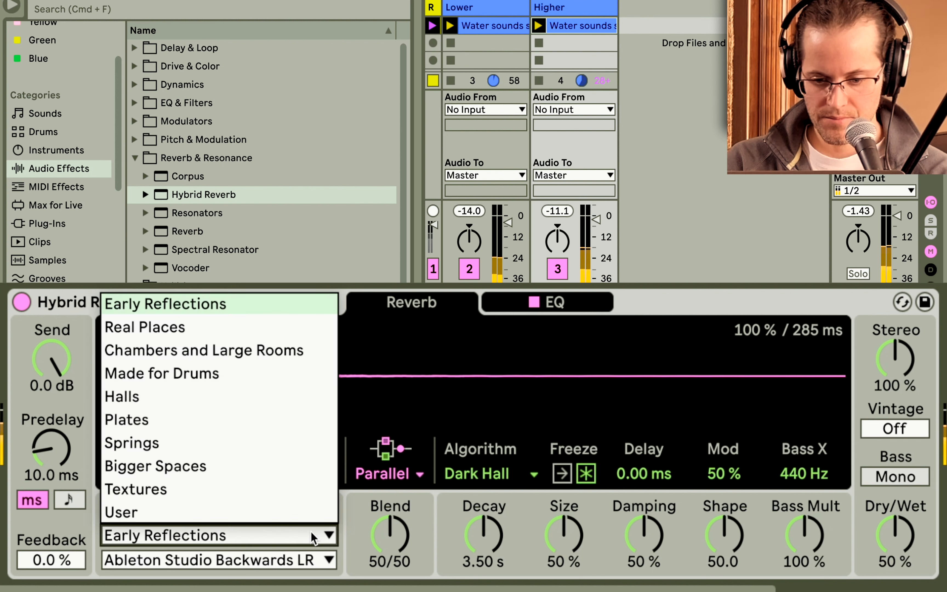
left_click(259, 451)
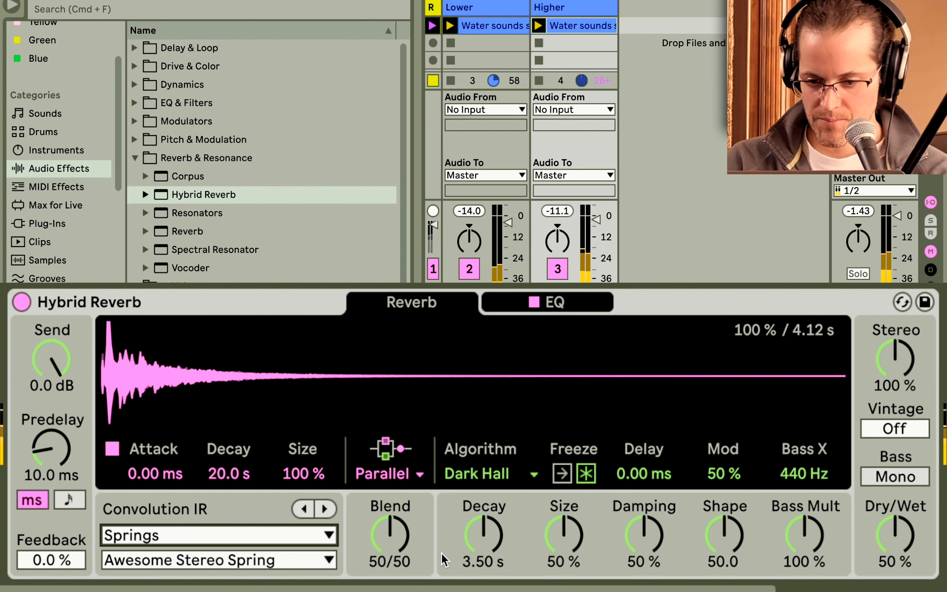
Set the Hybrid Reverb's routing to Serial.
left_click_drag(387, 546, 387, 540)
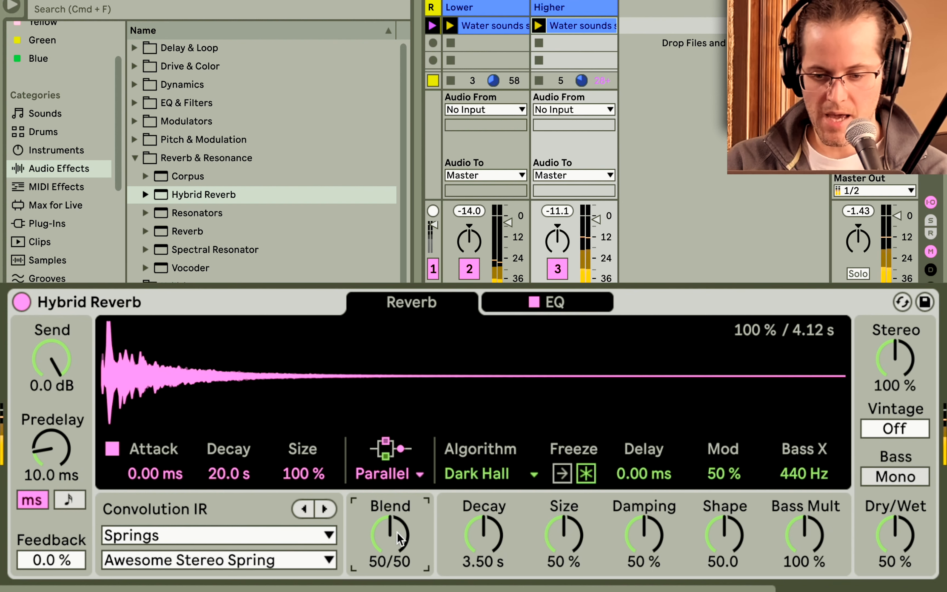
left_click(397, 479)
left_click(395, 504)
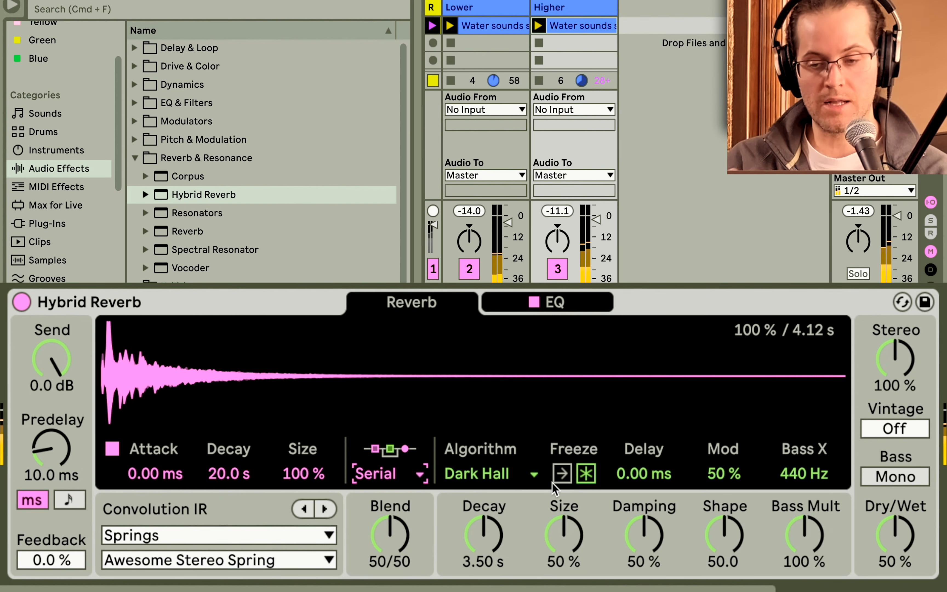
Raise the Hybrid Reverb EQ's high-pass band to about 383 Hz.
left_click(515, 307)
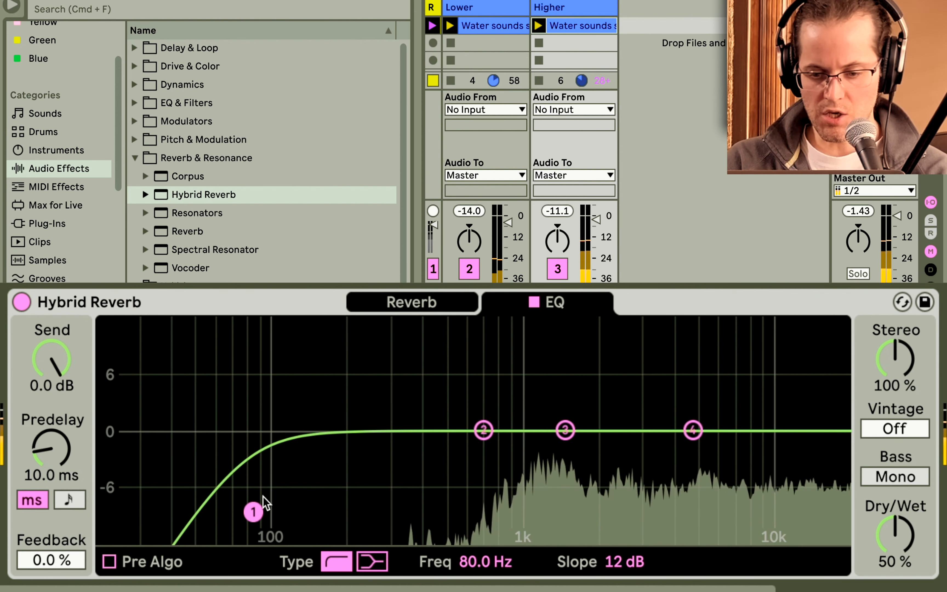
left_click_drag(255, 510, 420, 510)
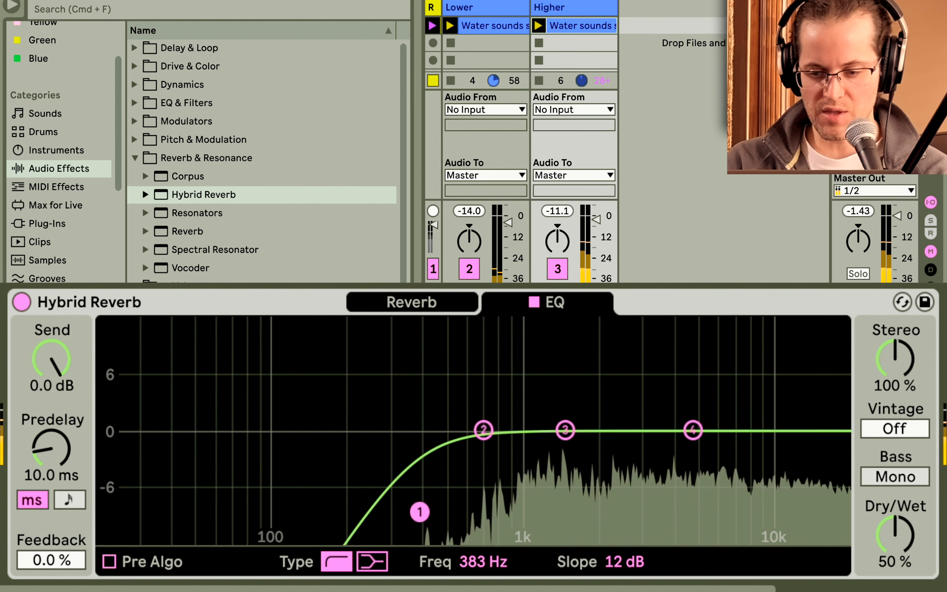
On the Lower track's Hybrid Reverb EQ, set the high-pass to about 202 Hz and make band 4 a low-pass at about 3.27 kHz.
left_click(459, 208)
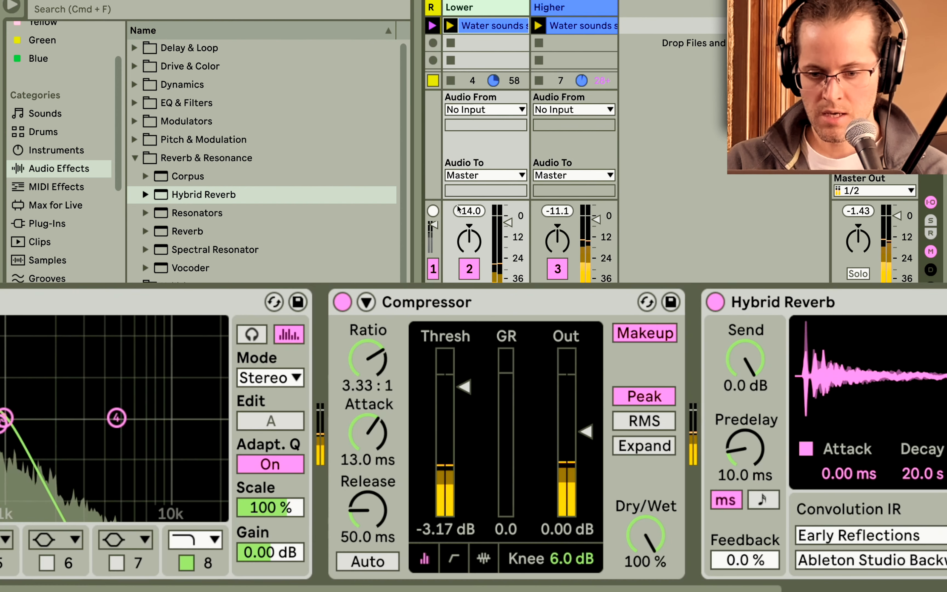
scroll(525, 435, "right", 10)
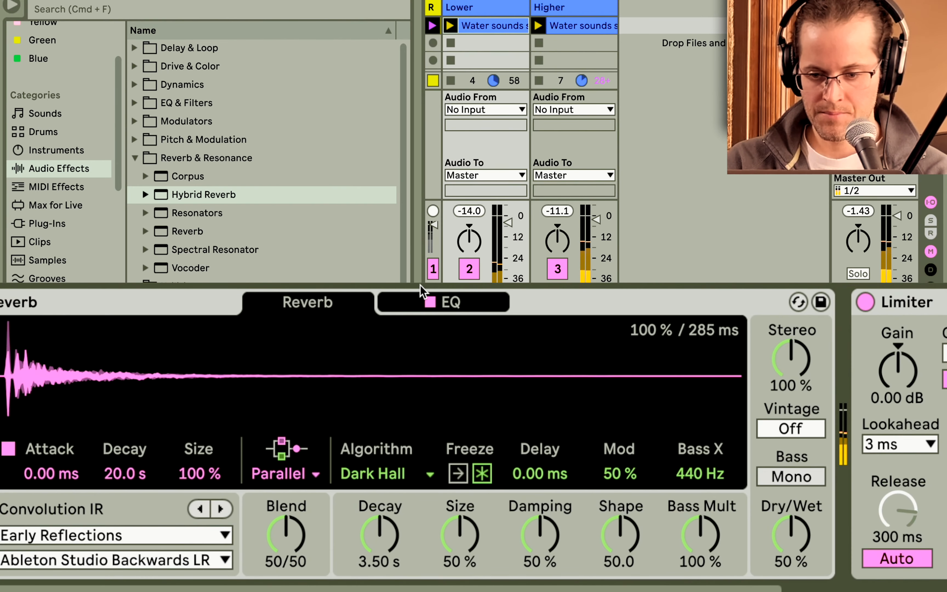
left_click(425, 301)
left_click_drag(151, 508, 248, 494)
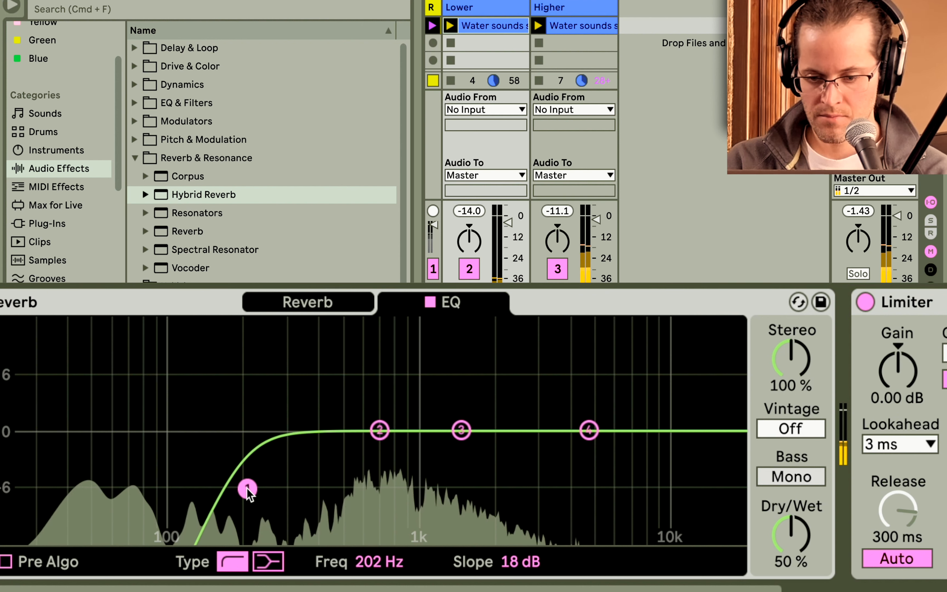
left_click(589, 430)
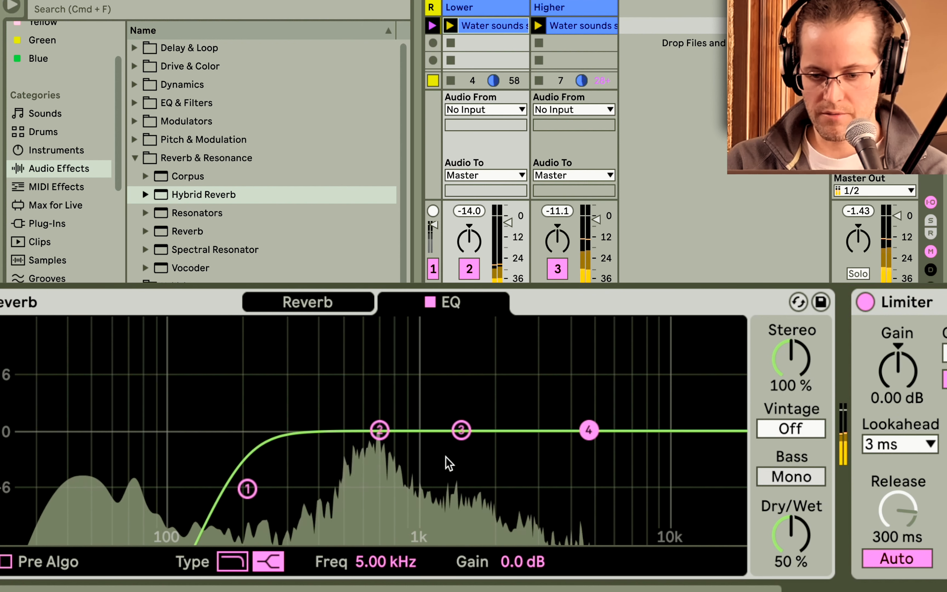
left_click(233, 562)
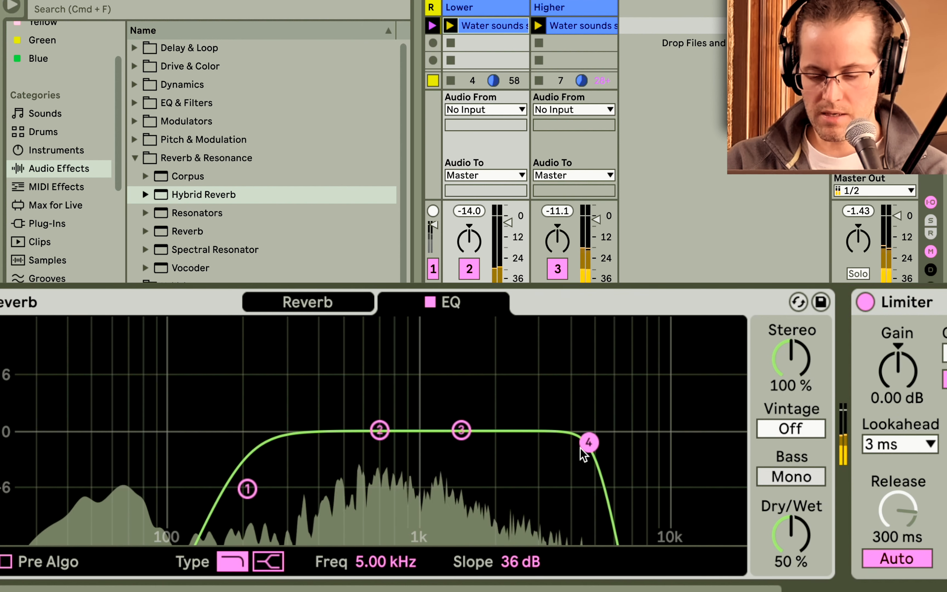
left_click_drag(582, 448, 544, 511)
left_click(289, 317)
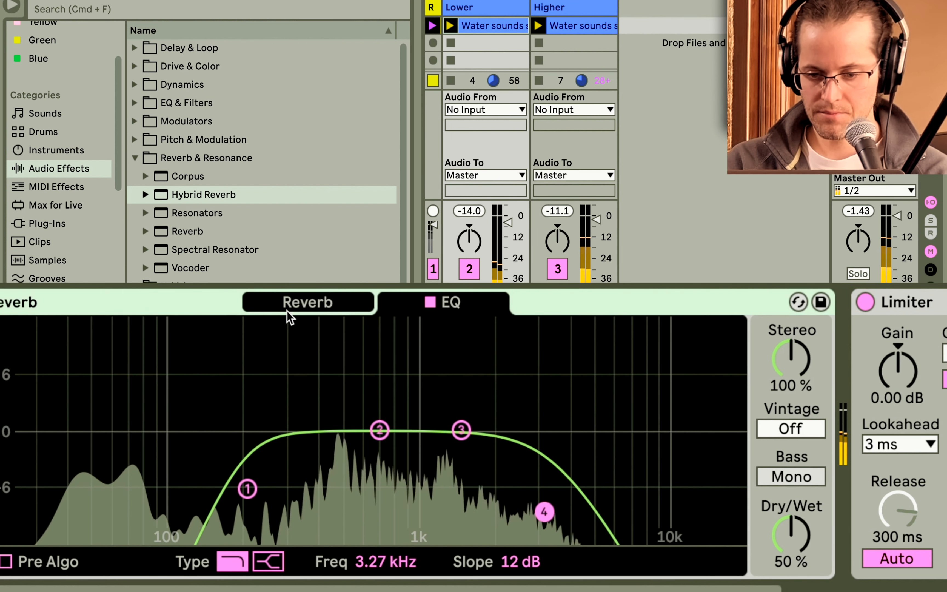
left_click(300, 308)
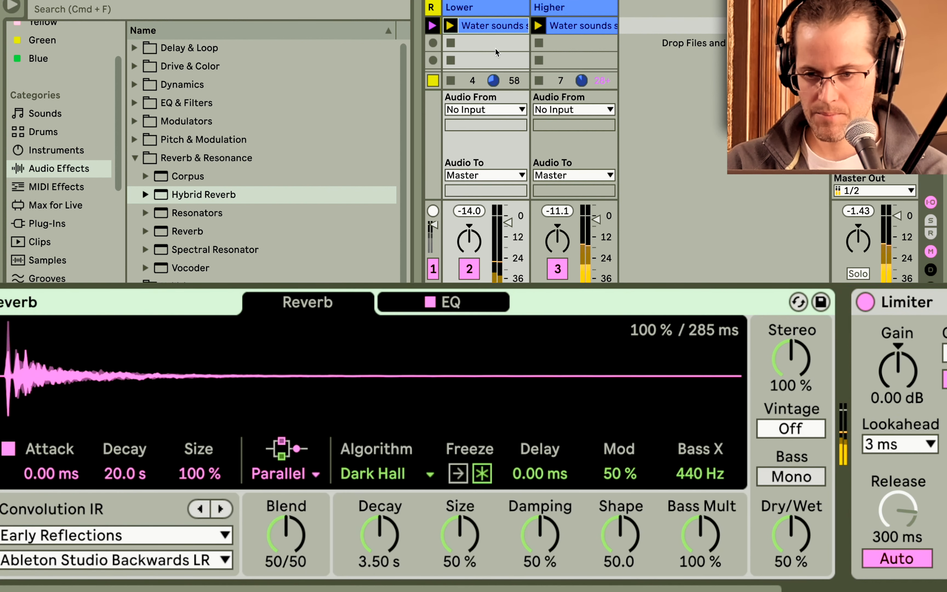
Lower the Lower track's compressor threshold and undo the change.
left_click(452, 43)
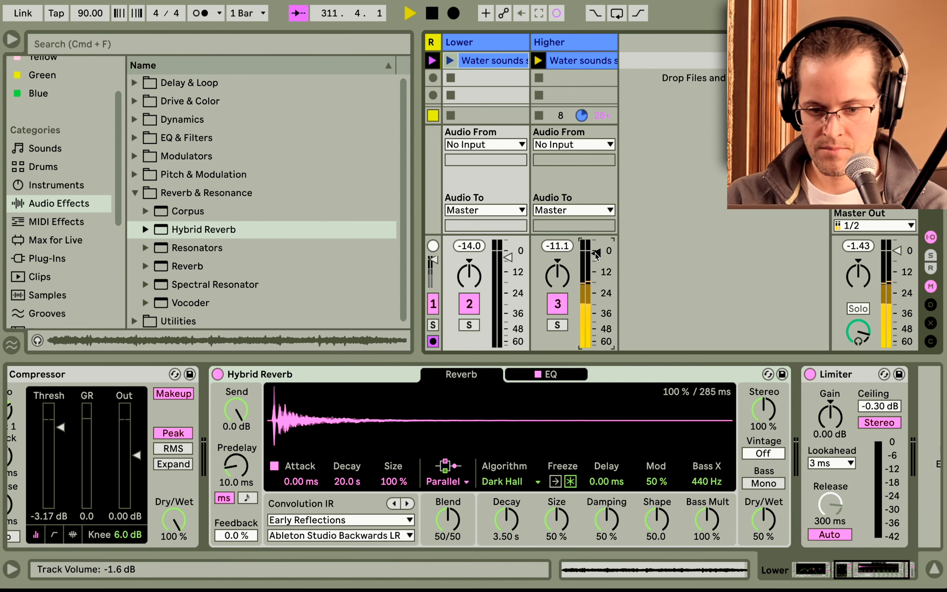
scroll(523, 389, "left", 3)
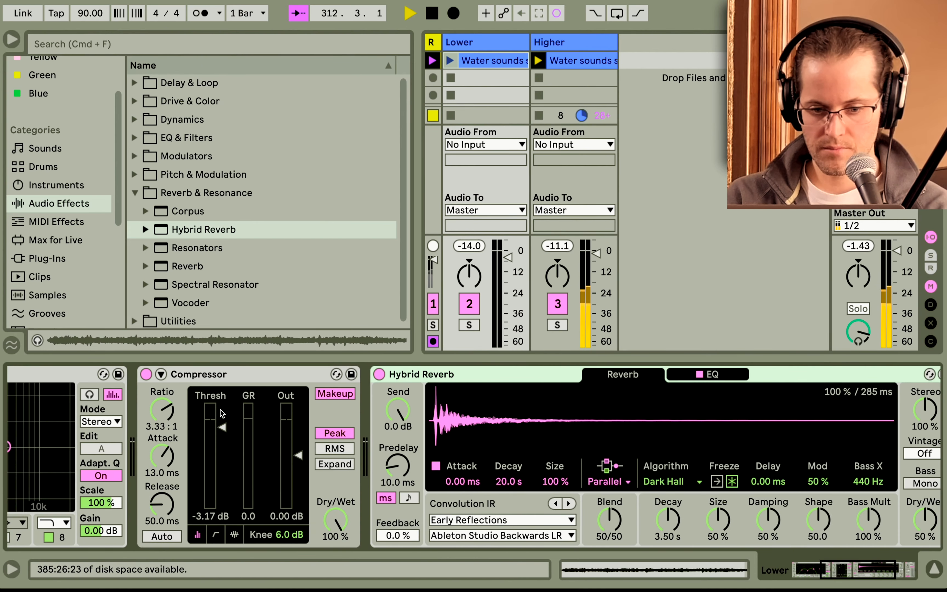
scroll(221, 415, "left", 3)
left_click_drag(388, 426, 388, 464)
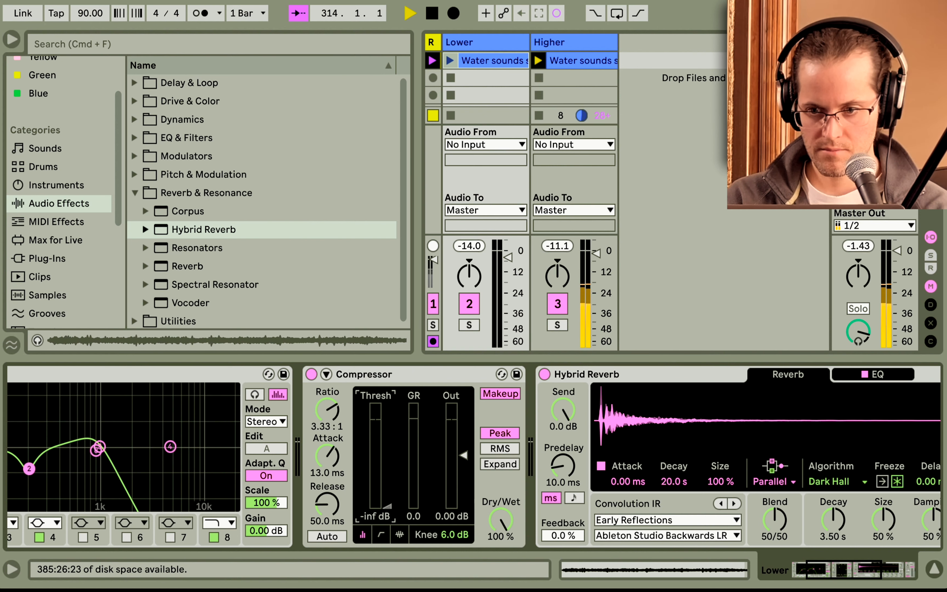
key("super+z")
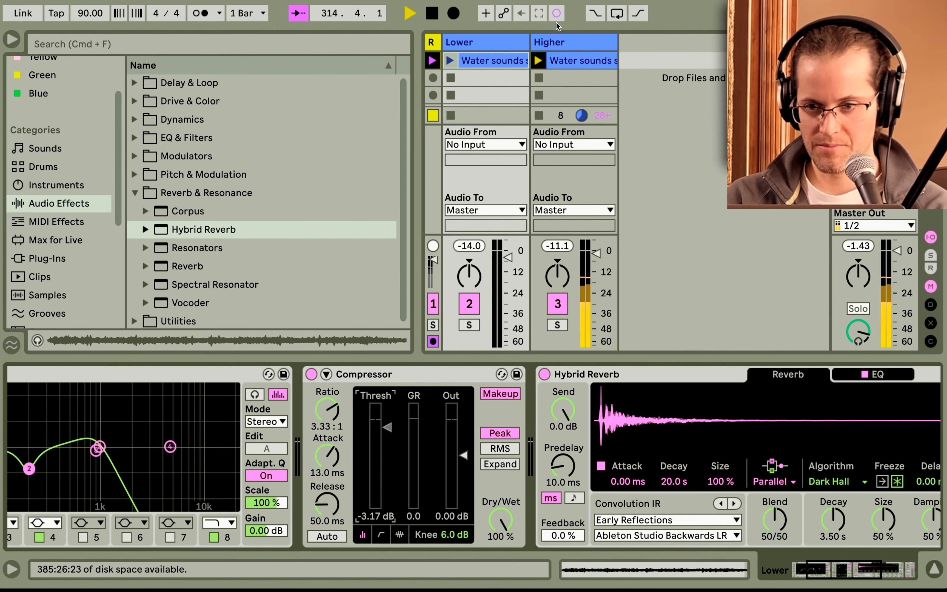
Lower the Higher track's compressor threshold to about -18.7 dB.
left_click(561, 44)
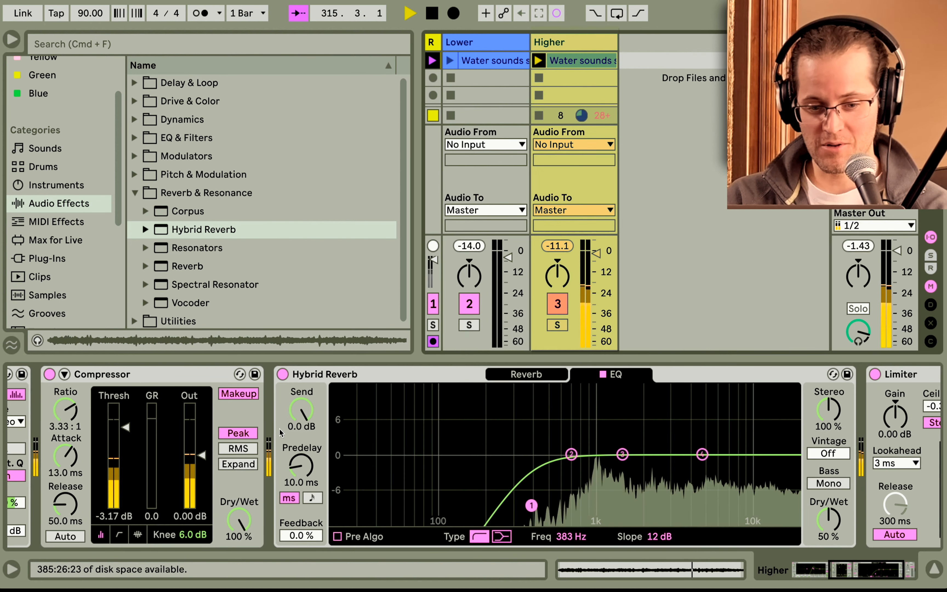
mouse_move(323, 422)
left_mouse_down()
mouse_move(322, 479)
mouse_move(326, 463)
left_mouse_up()
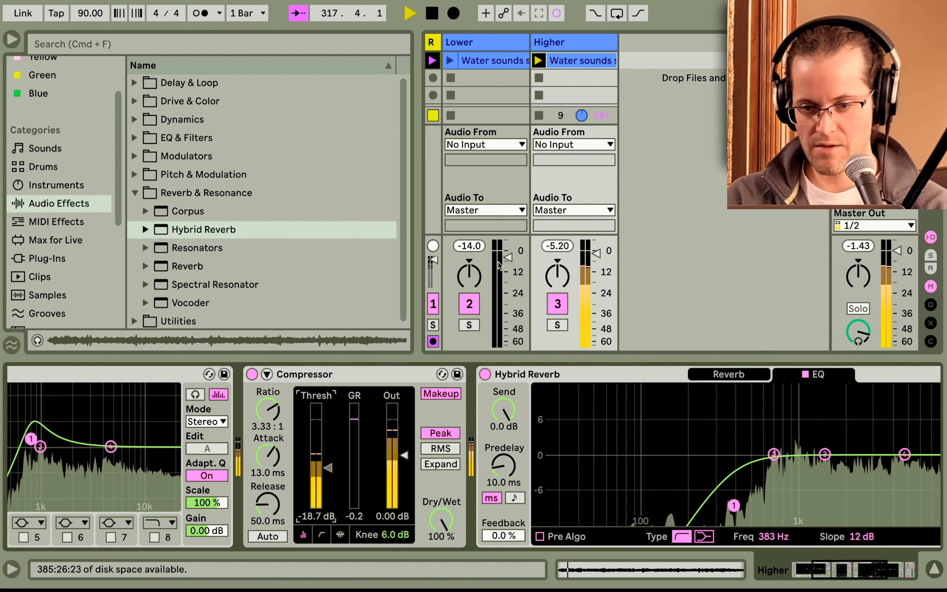
Launch the Lower clip and set its compressor threshold to about -33.1 dB.
left_click(454, 61)
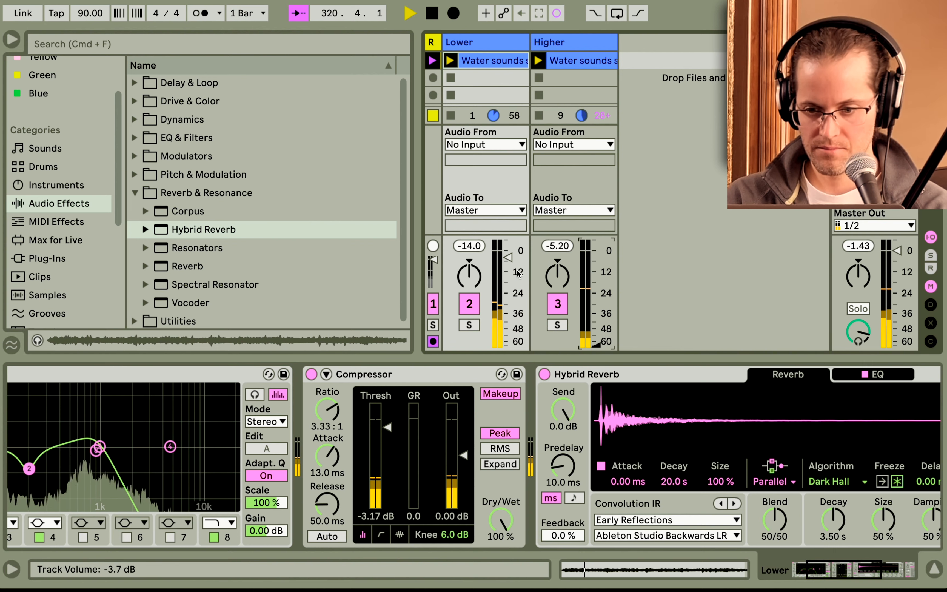
left_click(508, 257)
scroll(412, 426, "left", 1)
scroll(412, 424, "left", 5)
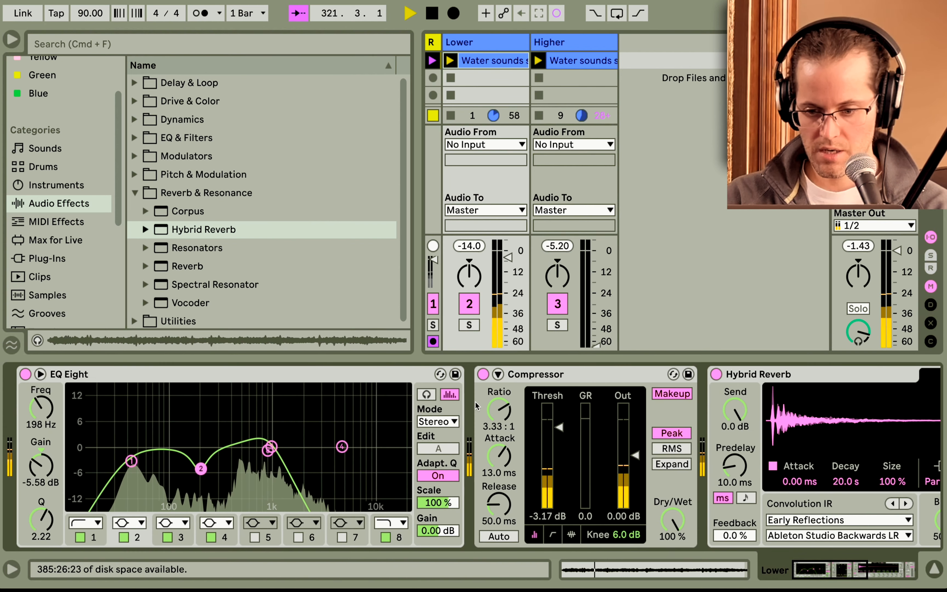
left_click_drag(560, 427, 561, 490)
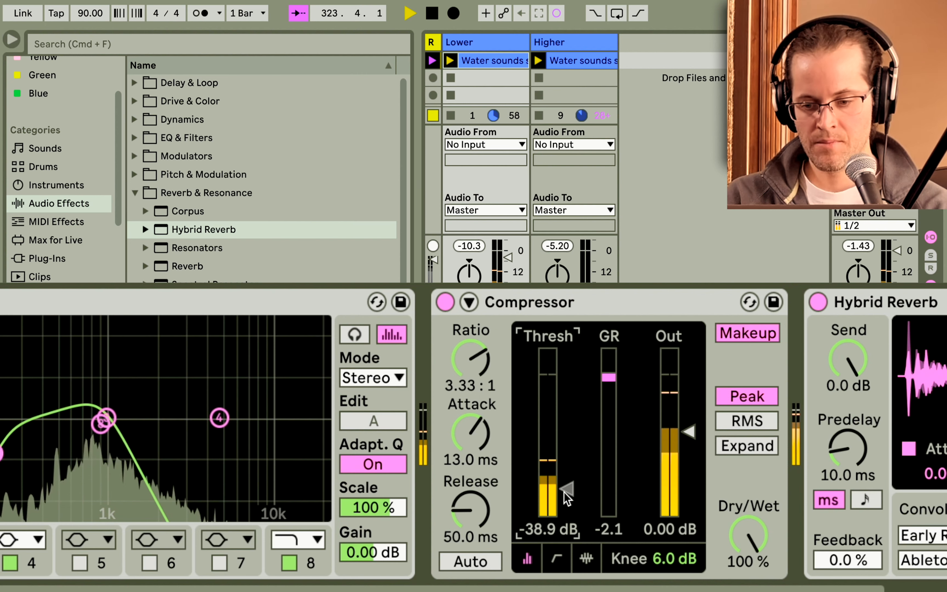
left_click_drag(558, 478, 559, 470)
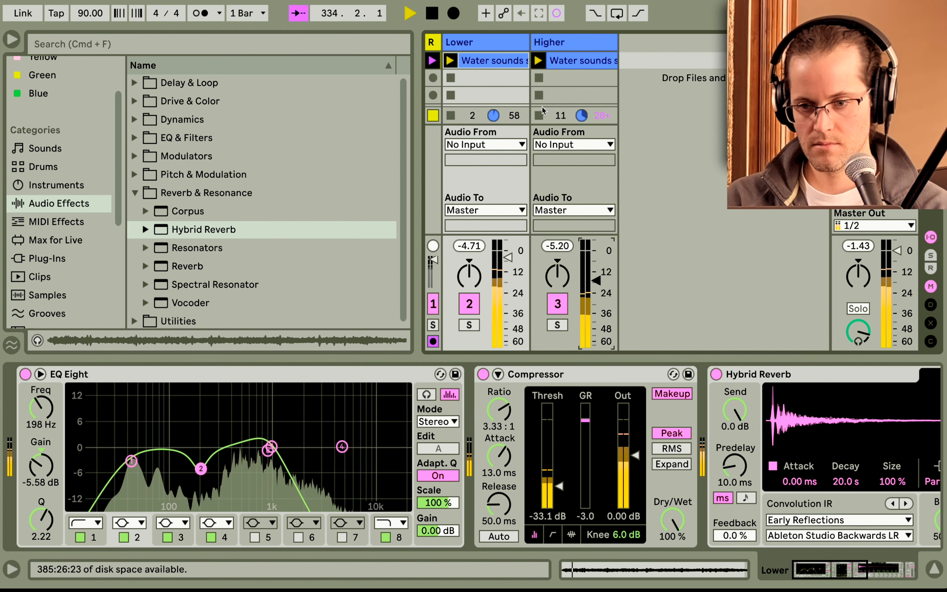
Stop the clips on both the Higher and Lower tracks.
left_click(539, 120)
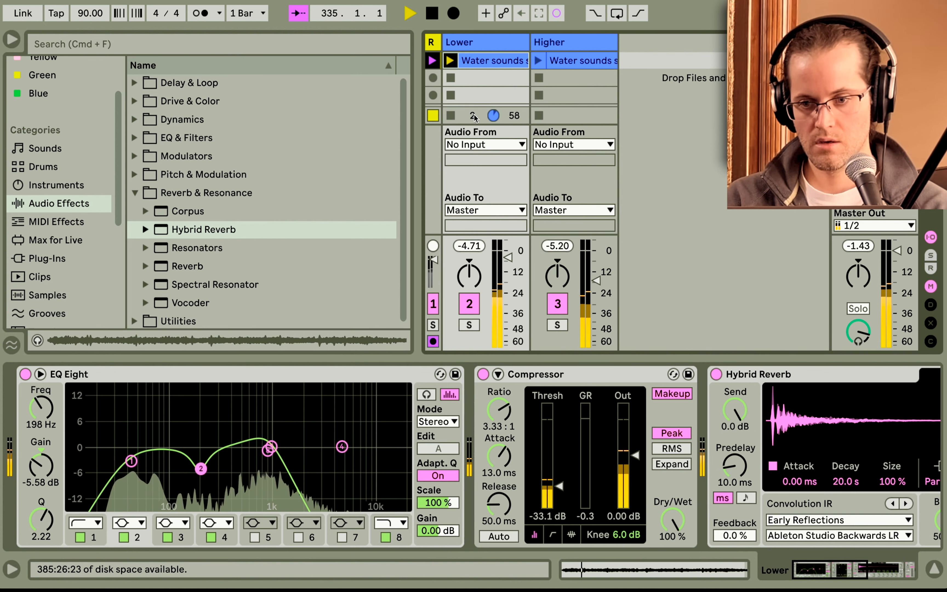
left_click(452, 116)
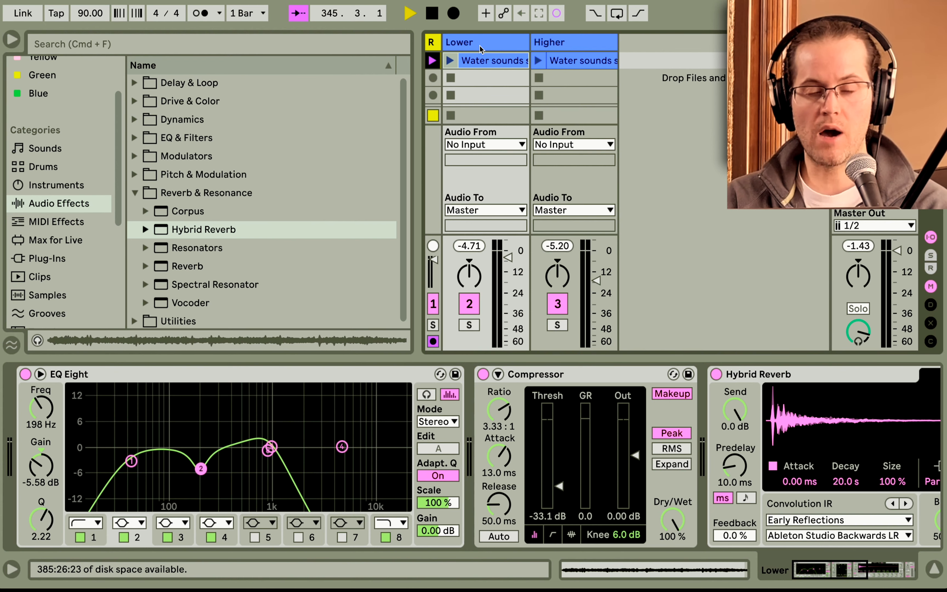
Duplicate the Lower track and launch the duplicate's clip.
left_click(480, 46)
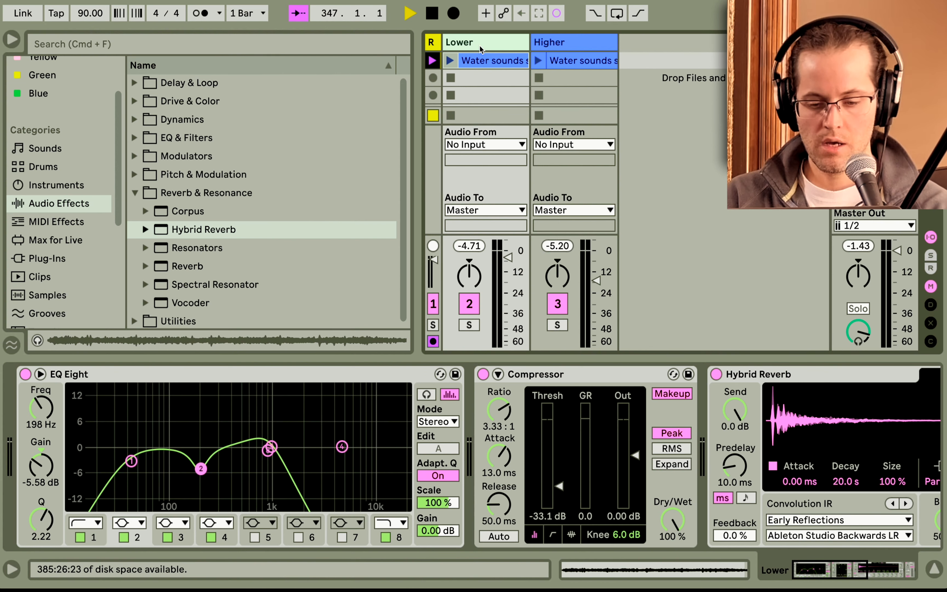
key("super+d")
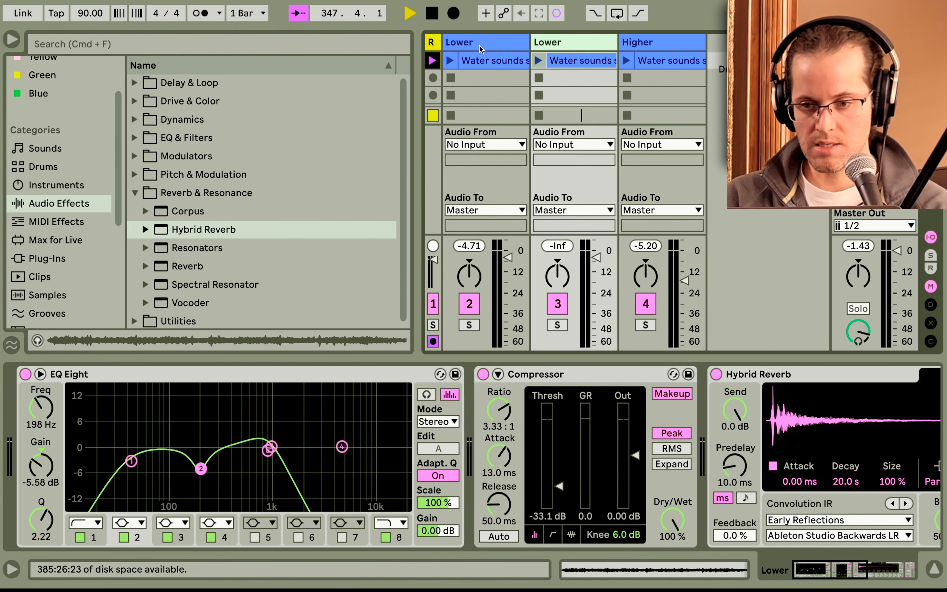
left_click(541, 59)
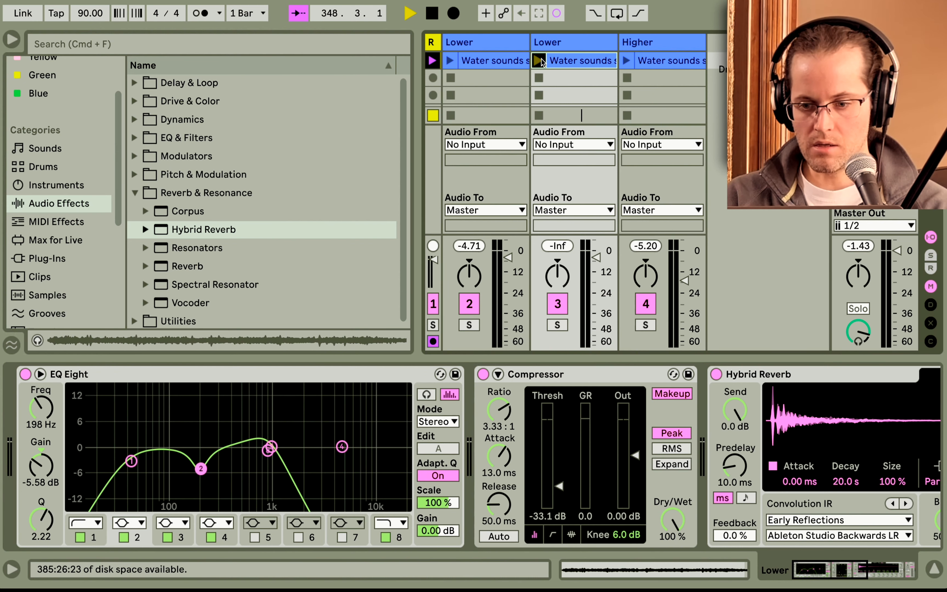
left_click(563, 62)
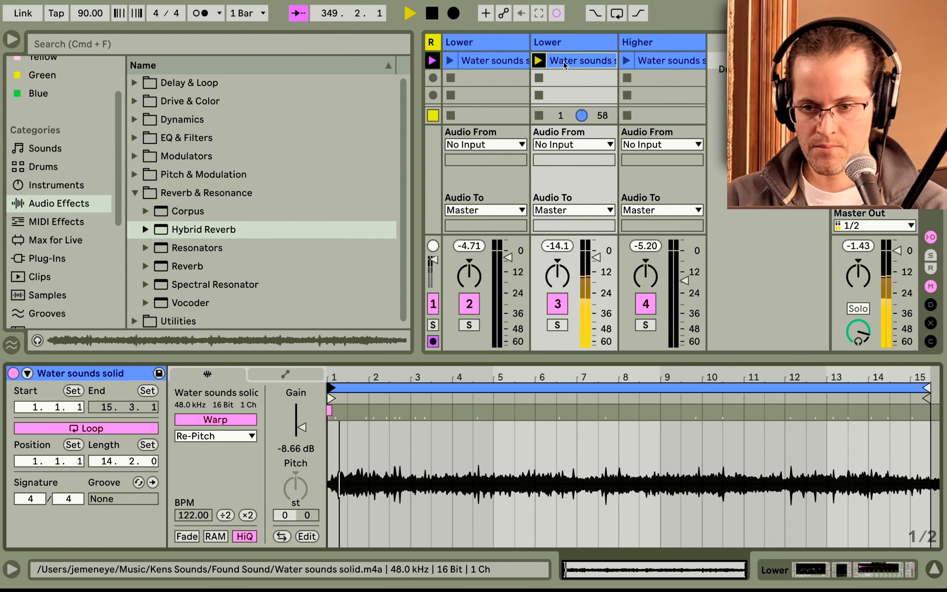
Give the duplicated track the darkest colour swatch.
right_click(544, 45)
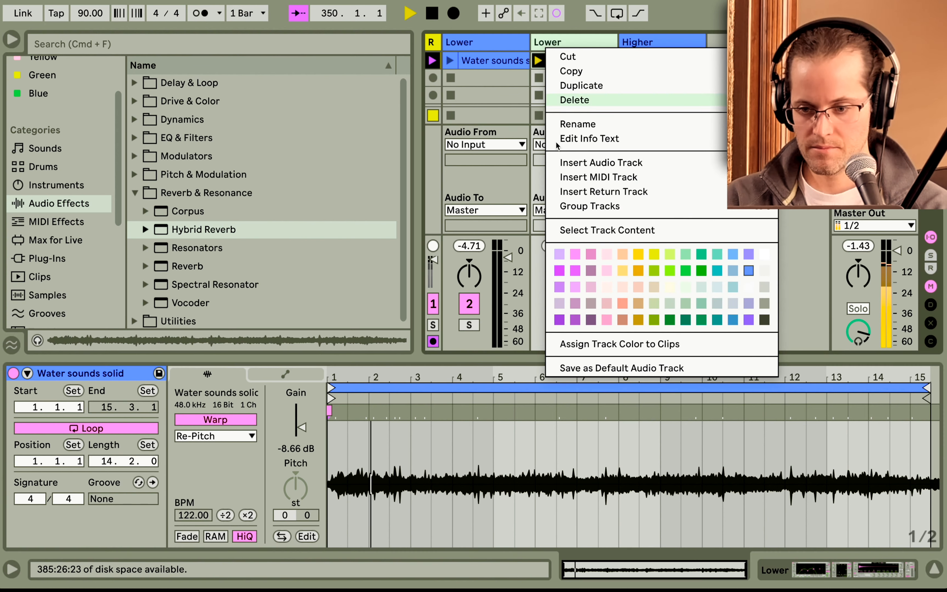
left_click(764, 320)
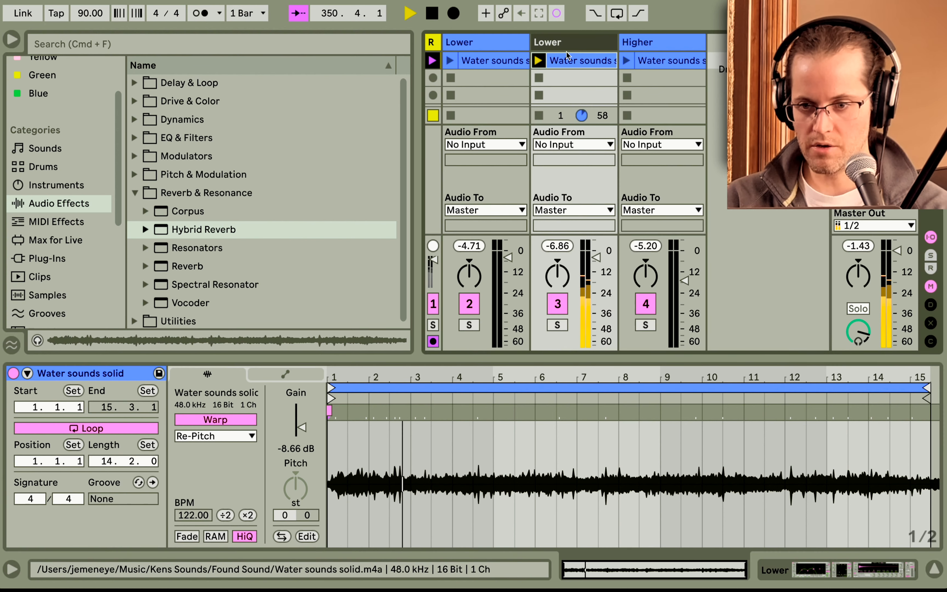
Rename the duplicated track as LowerLOWER.
left_click(558, 49)
type("LOW")
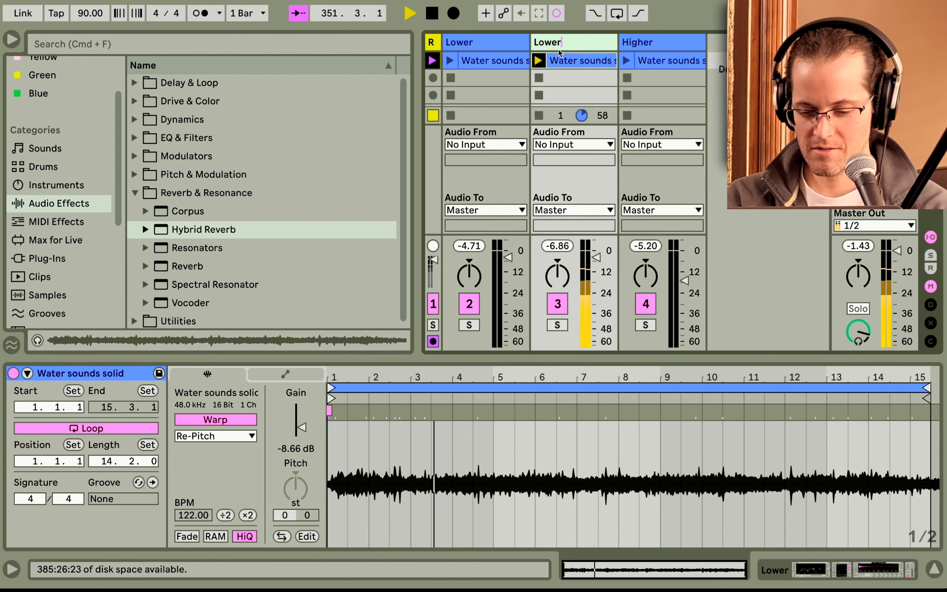
type("ER")
key("Return")
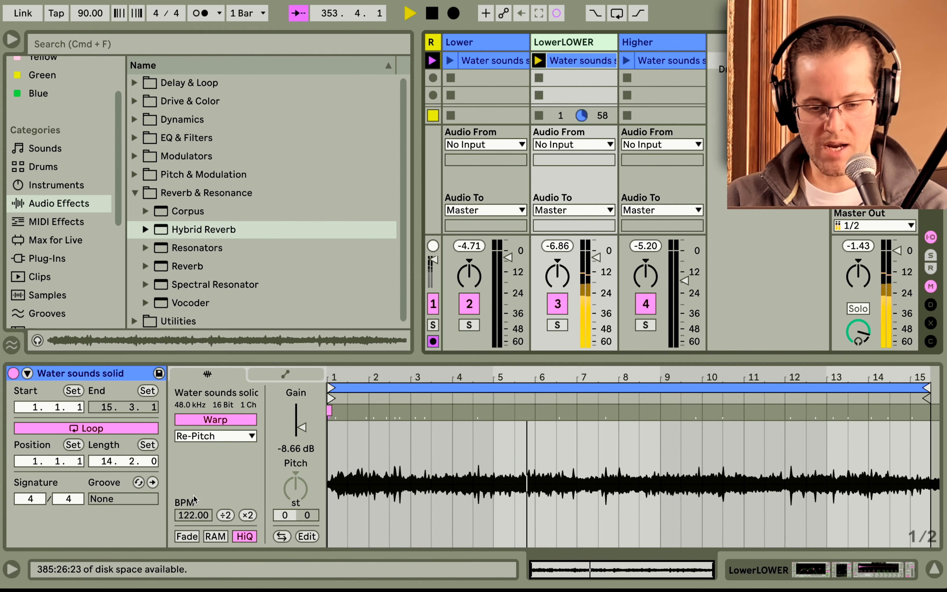
Toggle Warp on the duplicated clip and set its BPM to 279.00 to slow and lower it.
left_click(214, 422)
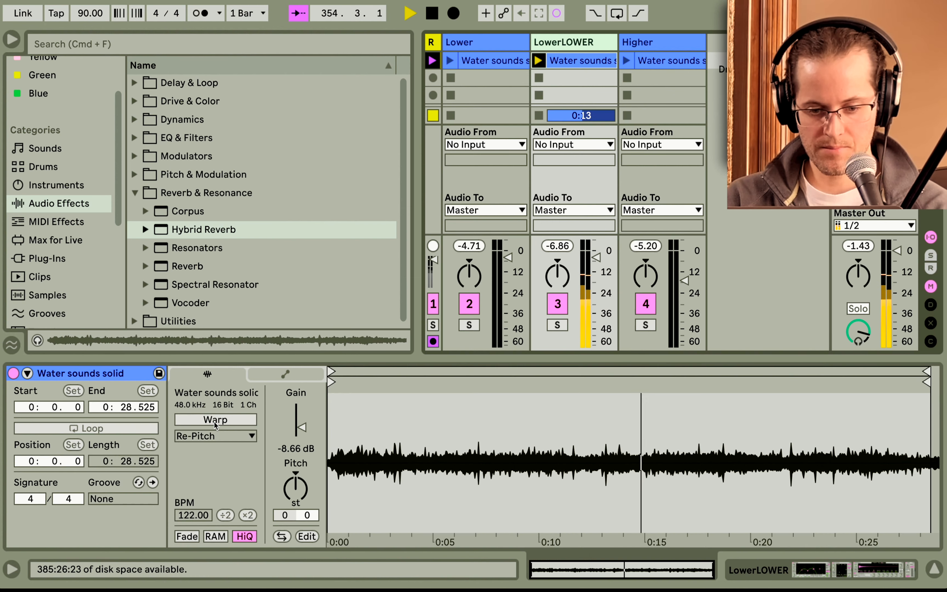
left_click(214, 422)
left_click_drag(194, 515, 194, 454)
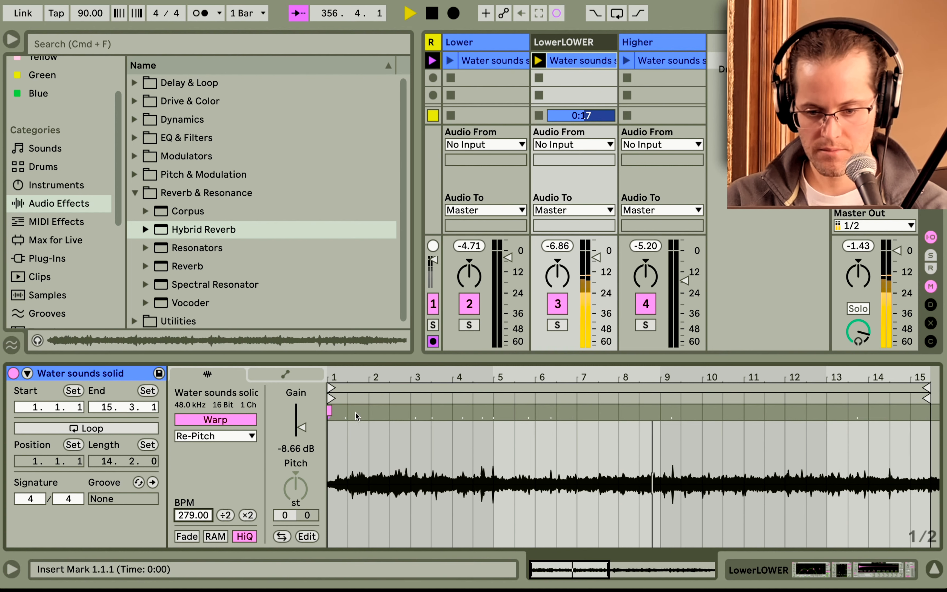
Extend the clip's loop end to about bar 31 and switch to the device chain.
double_click(356, 378)
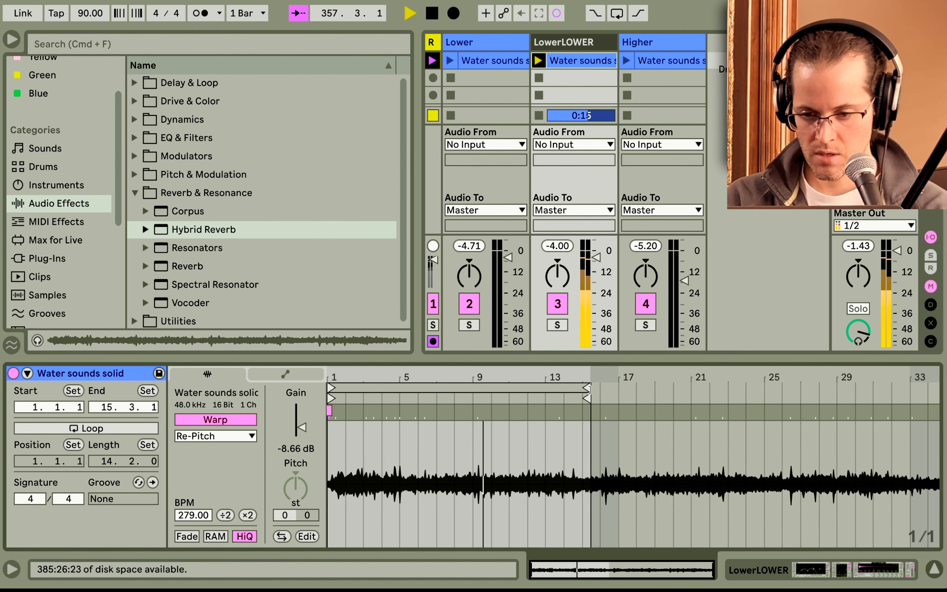
mouse_move(587, 387)
left_mouse_down()
mouse_move(892, 389)
mouse_move(581, 388)
mouse_move(893, 398)
left_mouse_up()
left_click(124, 430)
key("shift+Tab")
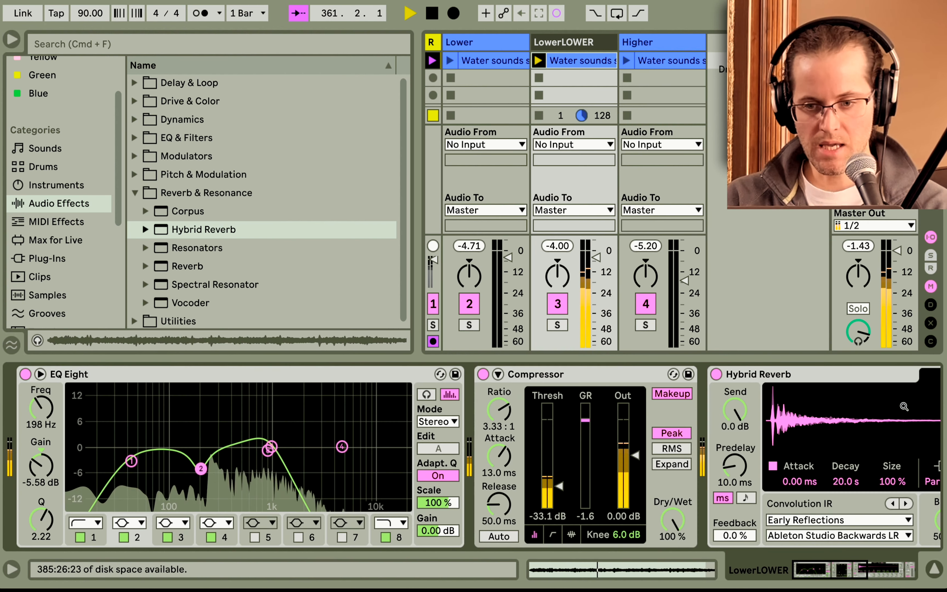
Add a Saturator from the Drive & Color effects to the LowerLOWER track's device chain.
left_click(134, 193)
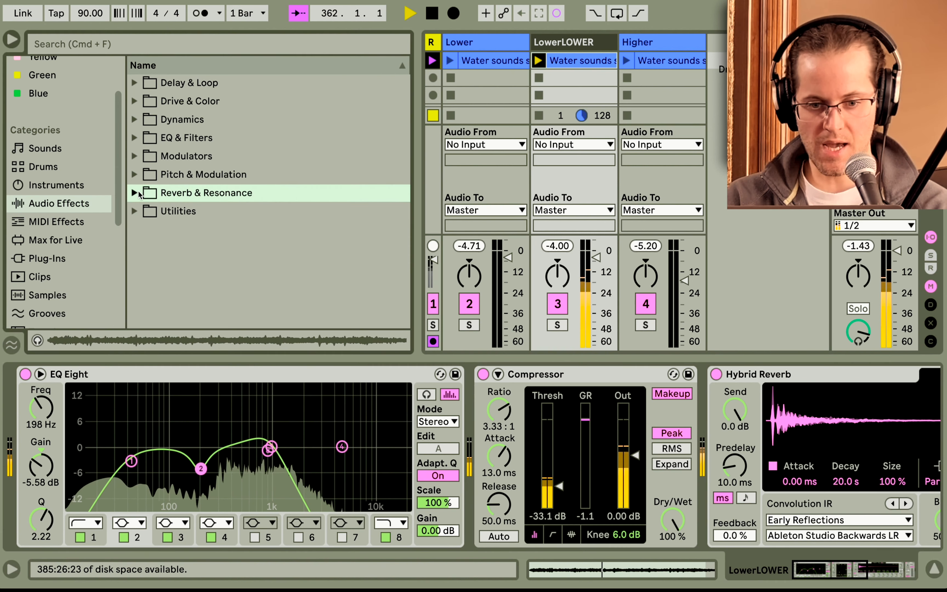
left_click(135, 120)
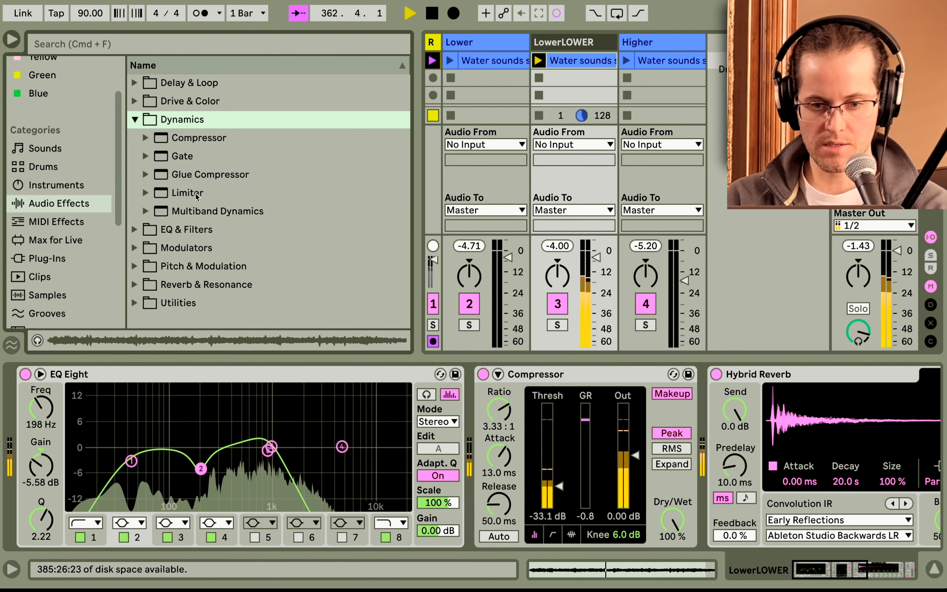
left_click(134, 119)
left_click(134, 101)
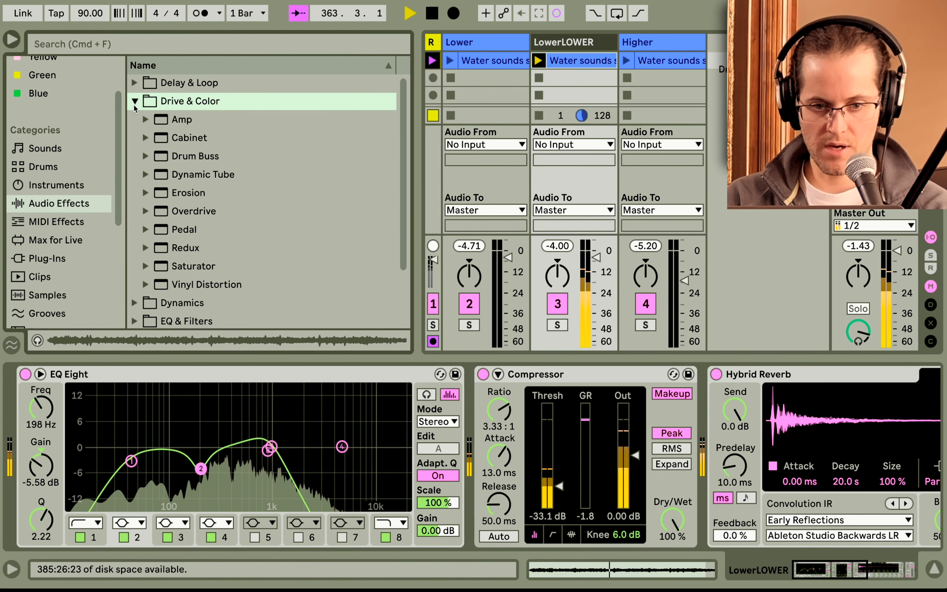
left_click(188, 270)
left_click_drag(187, 273, 557, 80)
left_click_drag(669, 375, 500, 410)
scroll(618, 435, "right", 3)
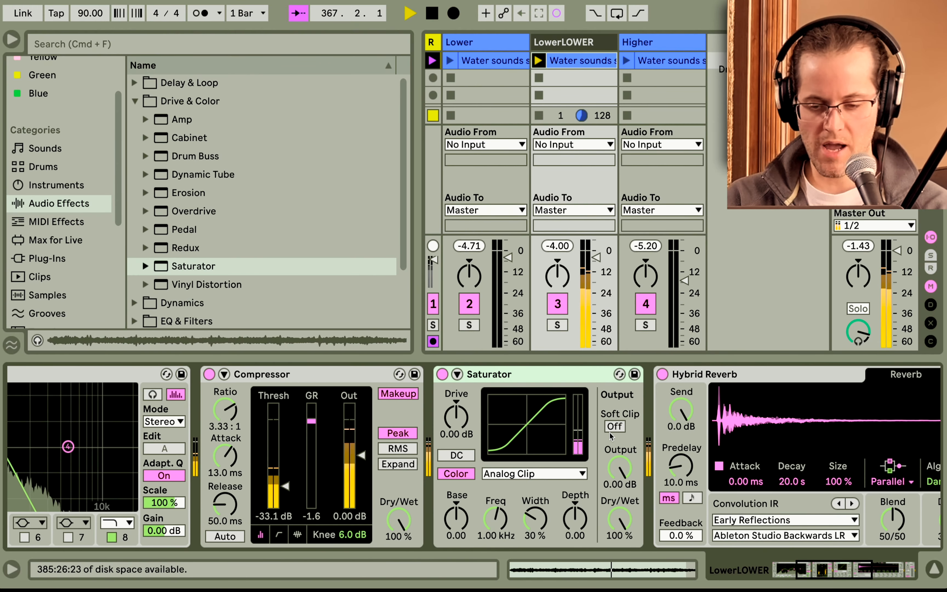
Set the Saturator's drive to 8.00 dB, move it ahead of the Compressor, and enable Soft Clip.
left_click(459, 417)
mouse_move(456, 416)
left_mouse_down()
mouse_move(456, 407)
mouse_move(456, 419)
left_mouse_up()
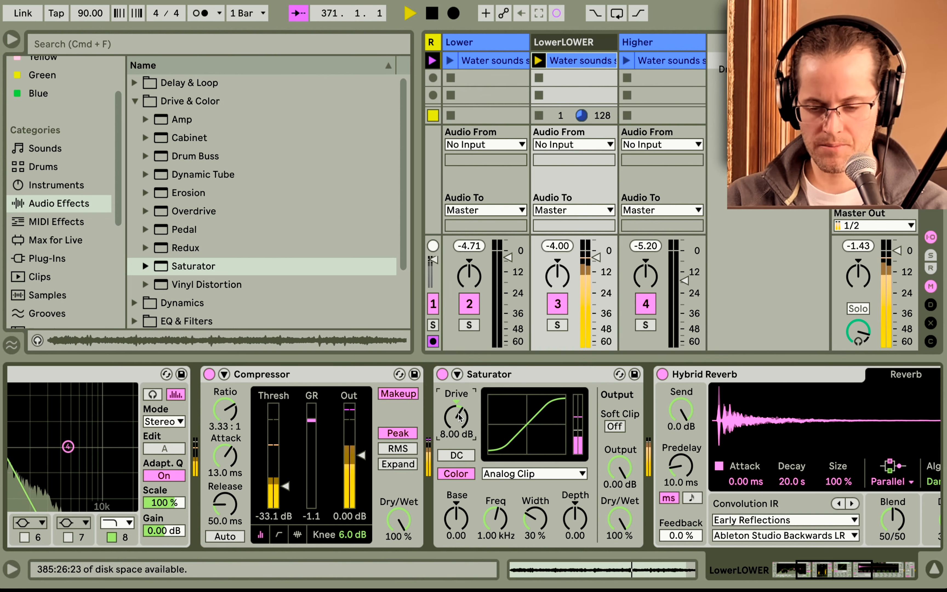
left_click_drag(489, 374, 216, 410)
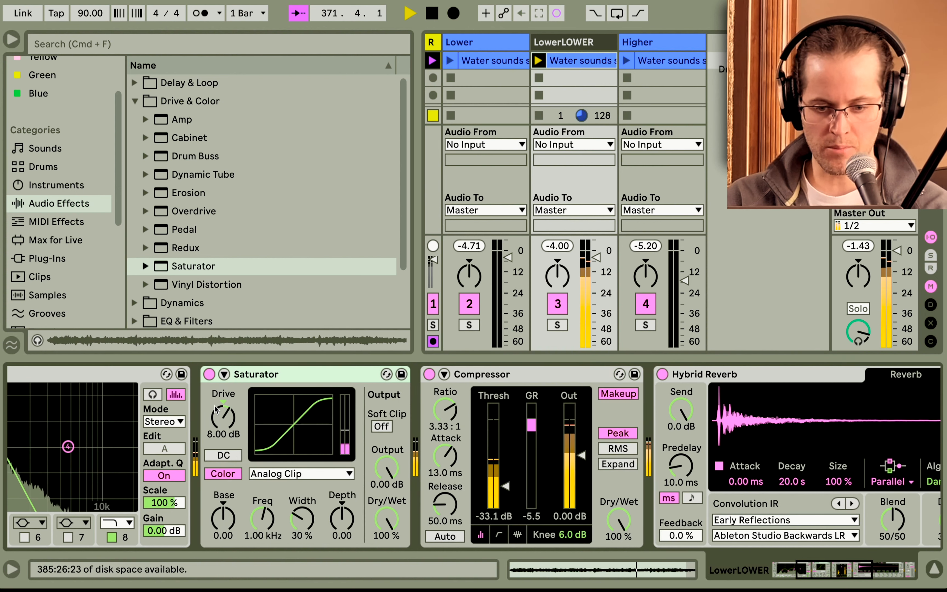
left_click(381, 427)
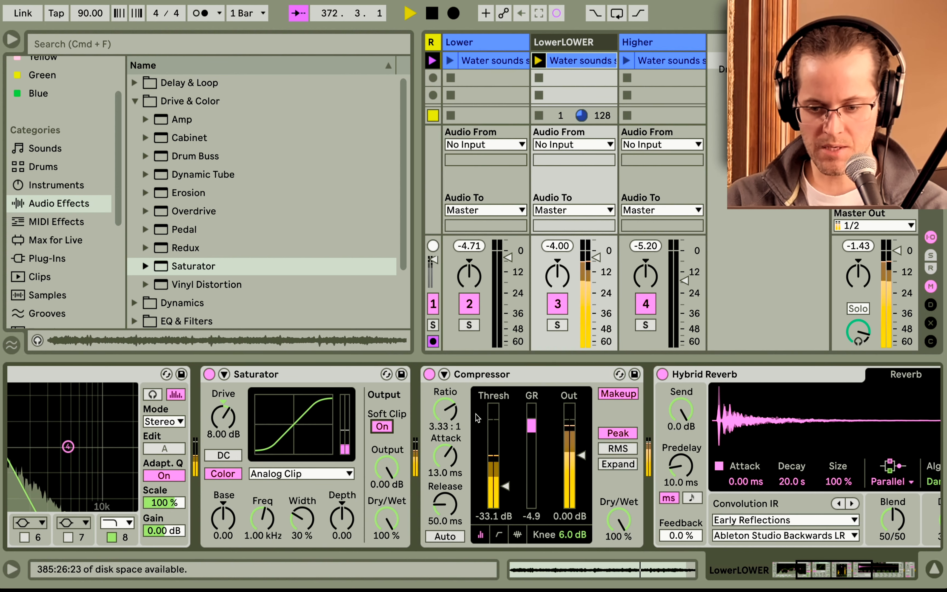
Set the Compressor's threshold to about -23.2 dB and its ratio to 4.20 : 1.
left_click_drag(508, 483, 507, 462)
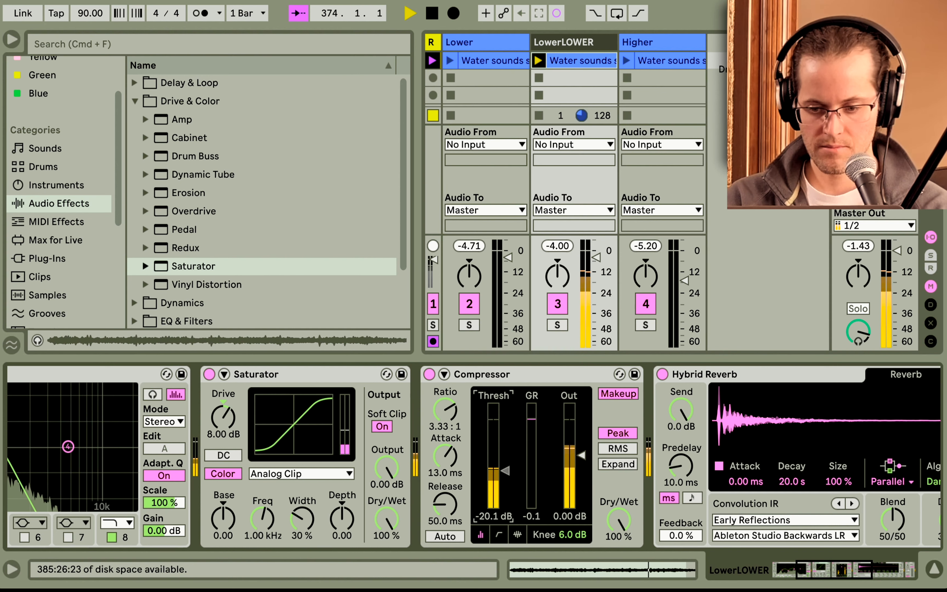
left_click_drag(506, 473, 506, 476)
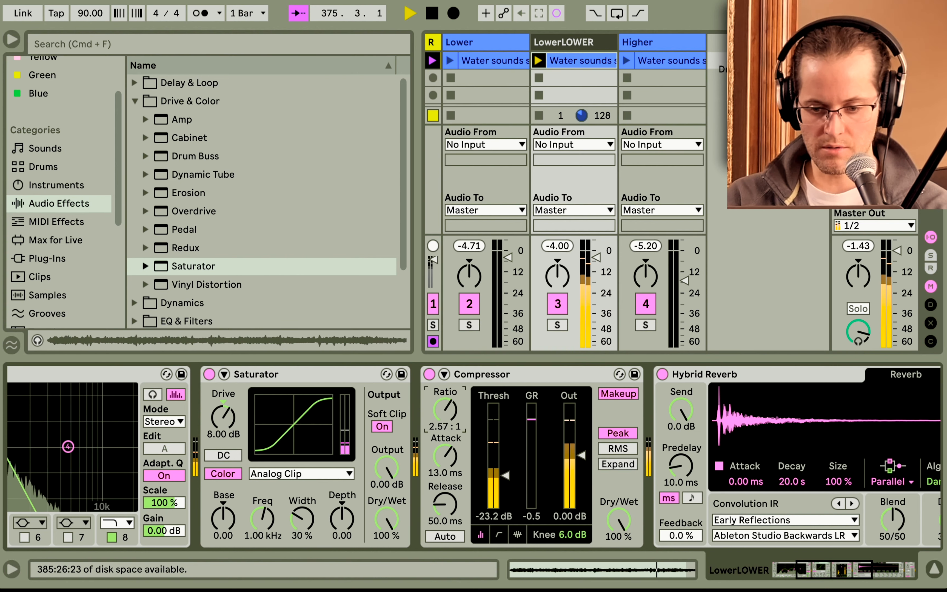
left_click_drag(445, 410, 446, 400)
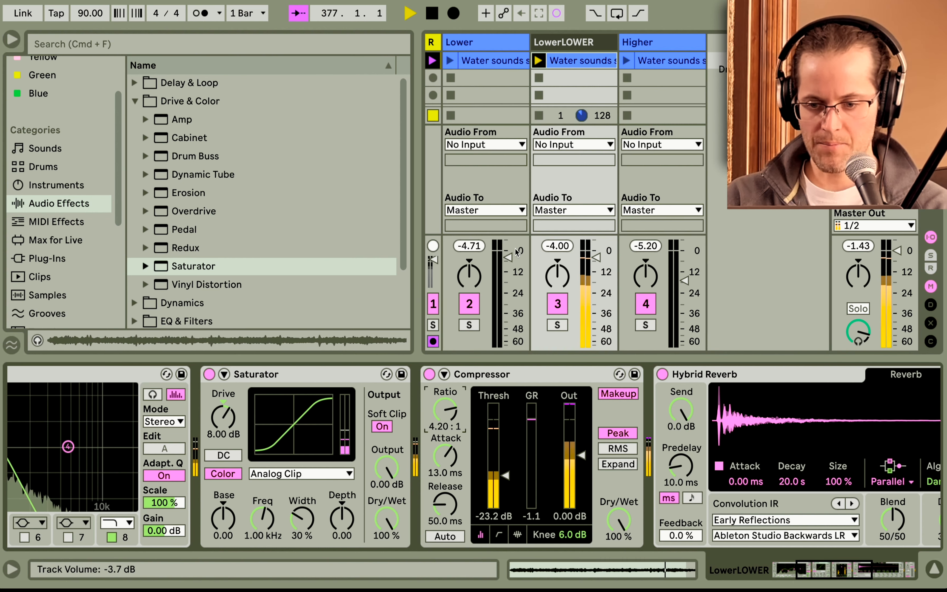
Pull the Lower and Higher track volume faders all the way down.
left_click_drag(509, 258, 508, 346)
left_click_drag(685, 280, 685, 346)
Launch the Lower clip and raise its volume fader to about -3.7 dB.
left_click(452, 60)
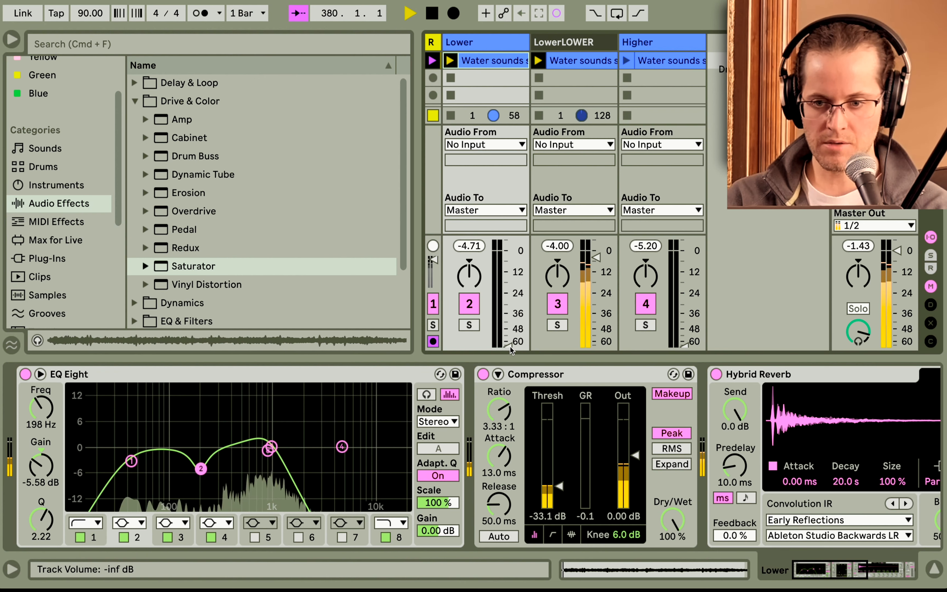
left_click_drag(510, 345, 510, 267)
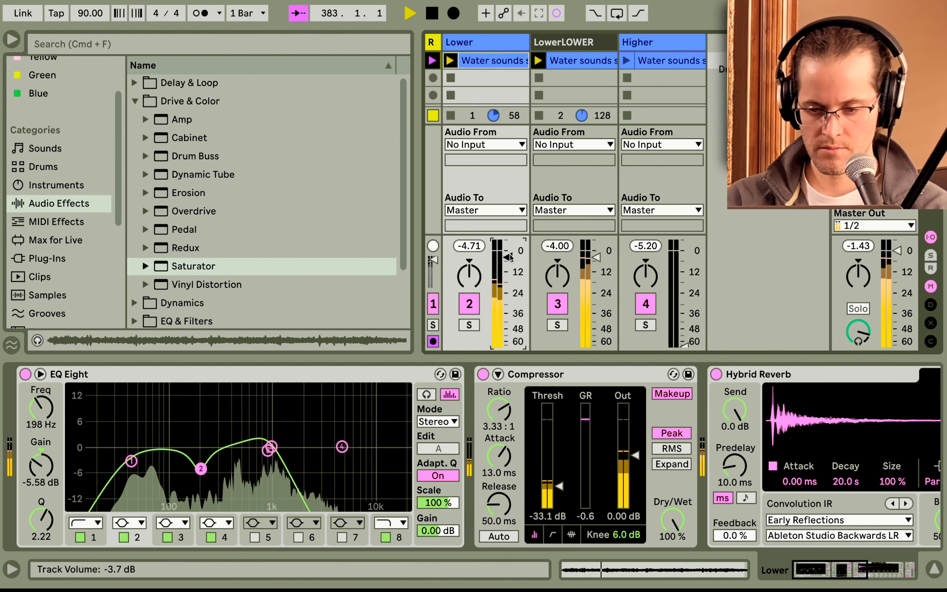
Switch the LowerLOWER track off and on to compare, then raise its volume fader.
left_click(558, 304)
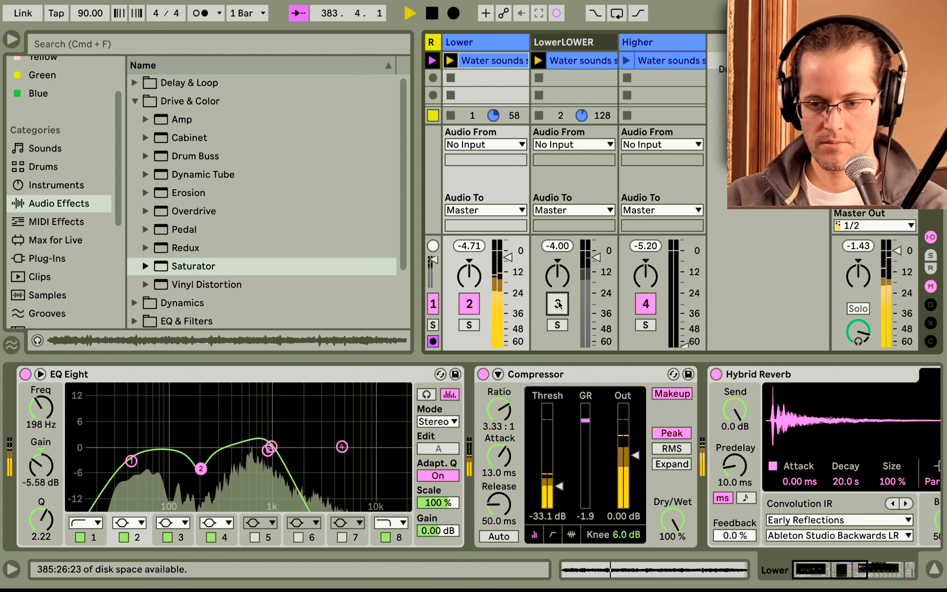
key("q")
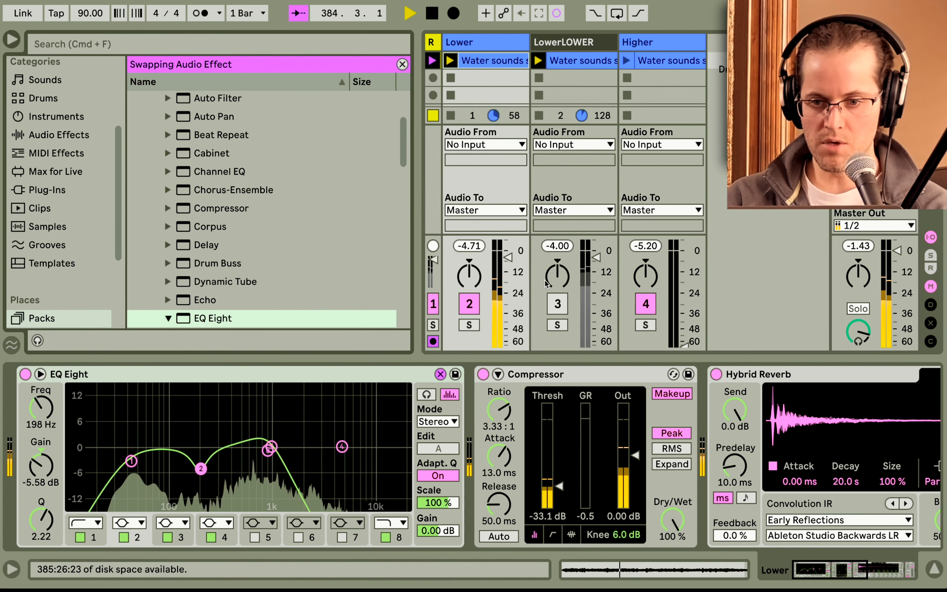
left_click(403, 65)
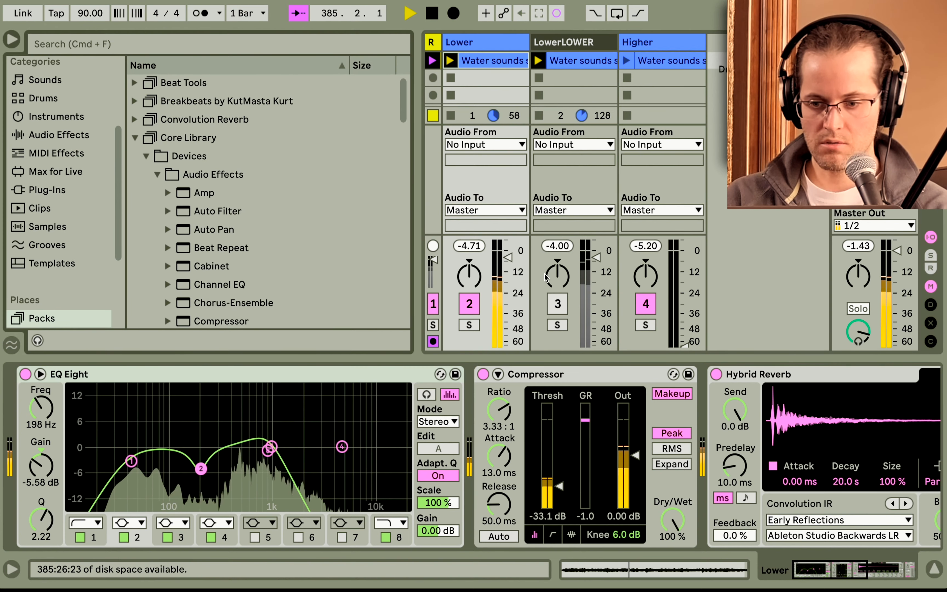
left_click(557, 304)
left_click(557, 304)
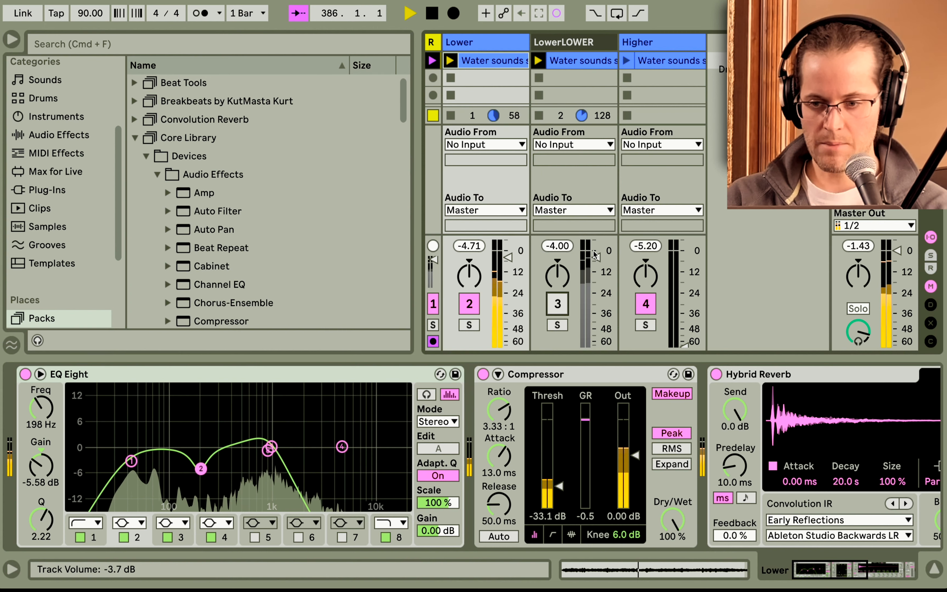
left_click(559, 304)
left_click_drag(596, 345, 596, 301)
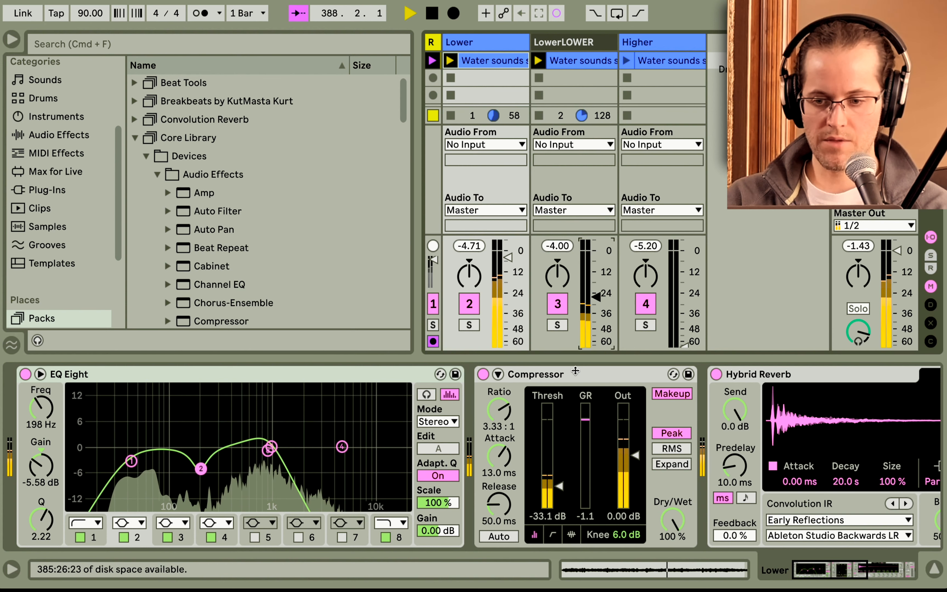
left_click_drag(596, 301, 596, 277)
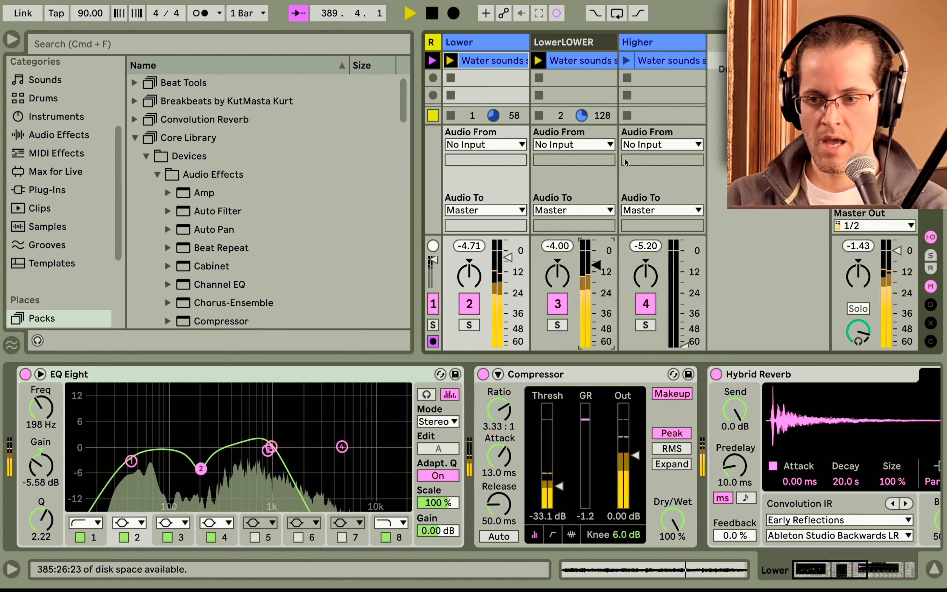
Launch the Higher clip and raise its volume fader.
left_click(626, 60)
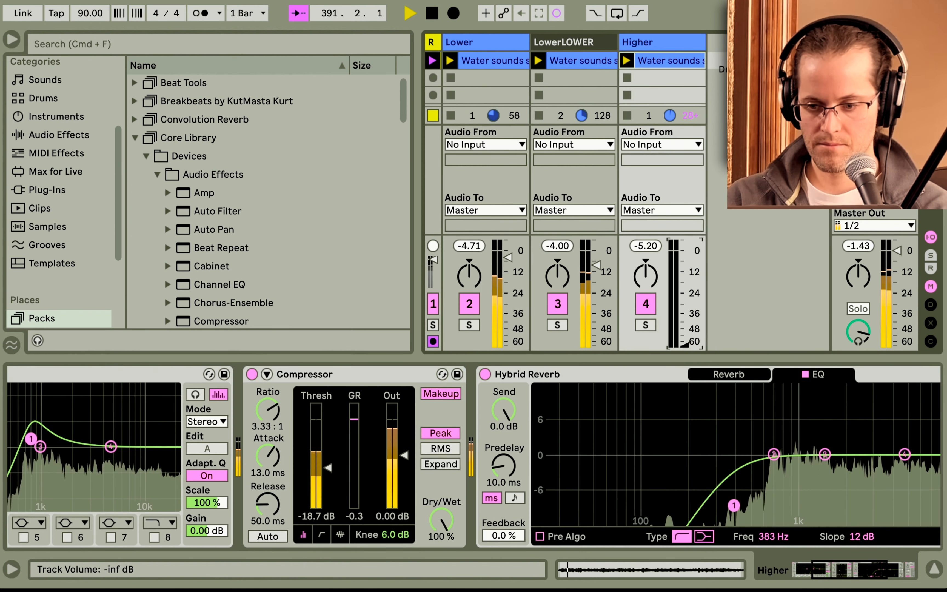
left_click_drag(679, 347, 679, 293)
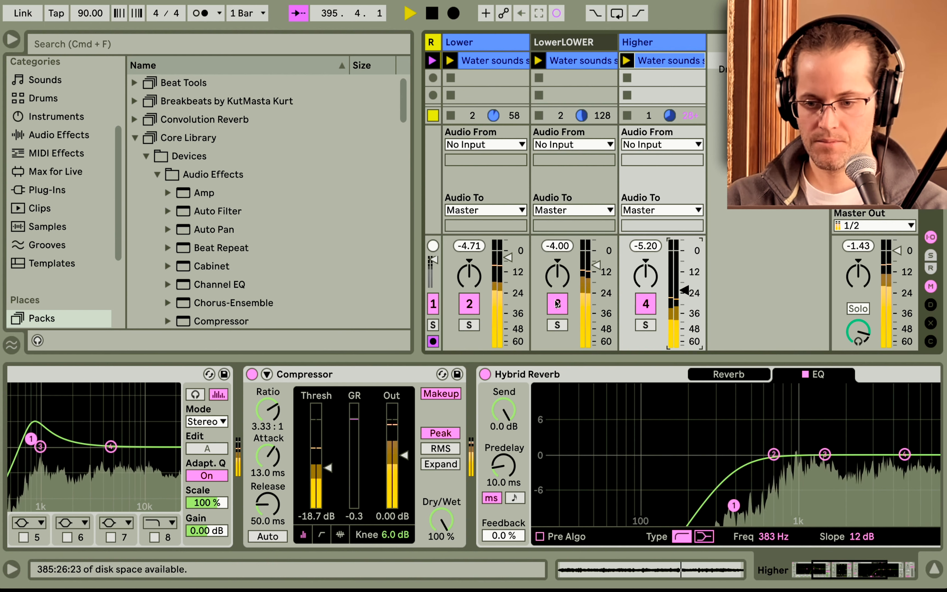
Switch off the LowerLOWER and Higher tracks and stop all three clips.
left_click(556, 310)
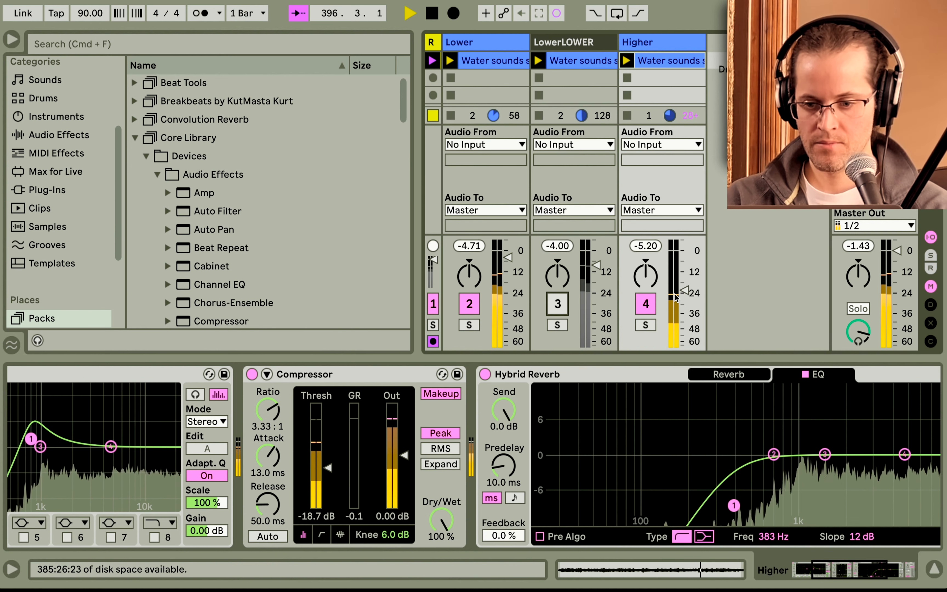
left_click(646, 304)
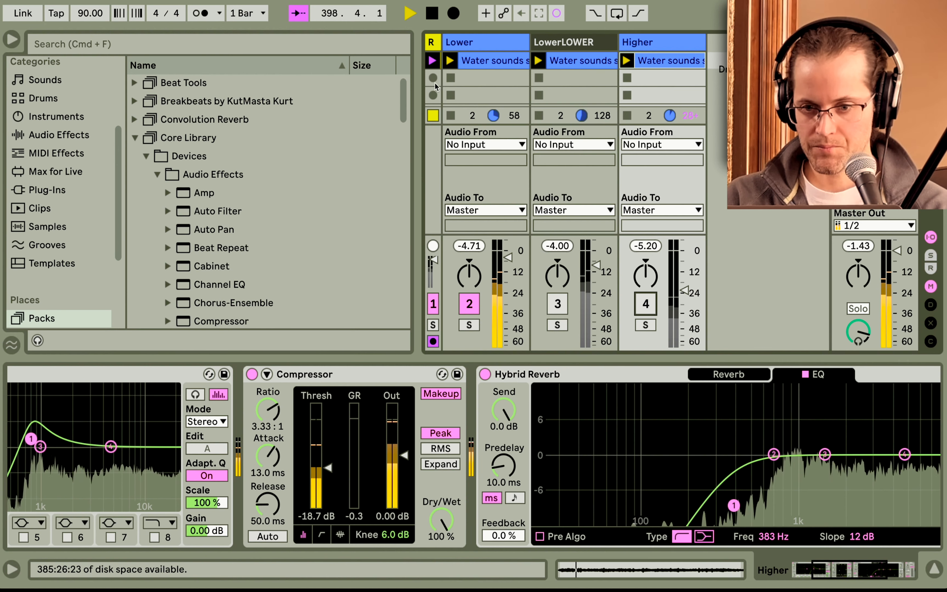
left_click(450, 76)
left_click(538, 78)
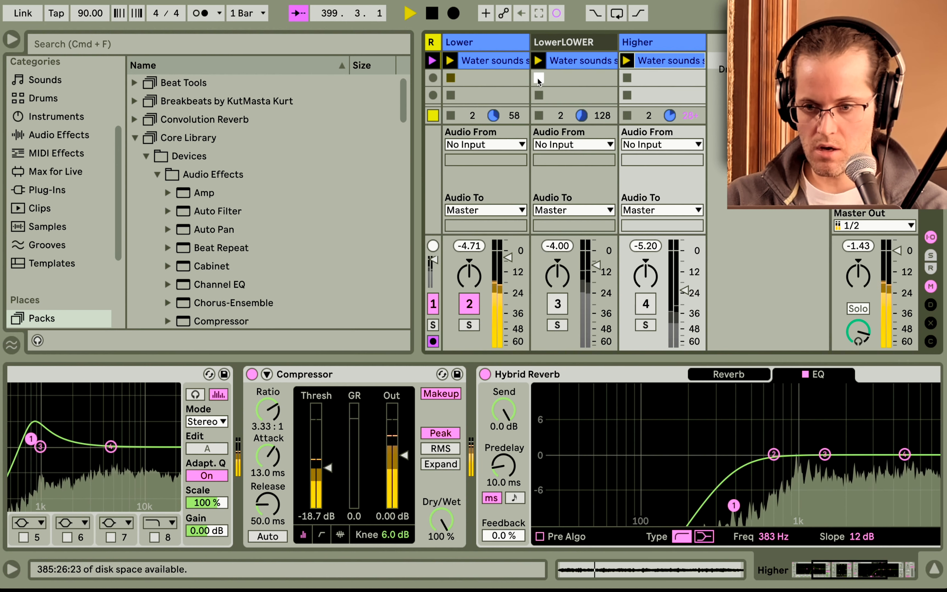
left_click(627, 78)
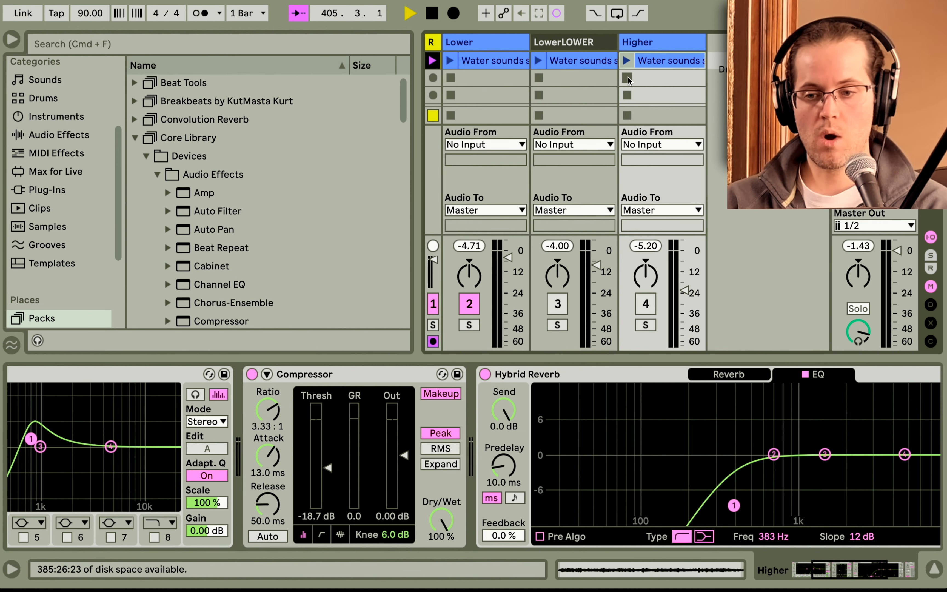
Launch the Lower, LowerLOWER and Higher clips together.
left_click(450, 60)
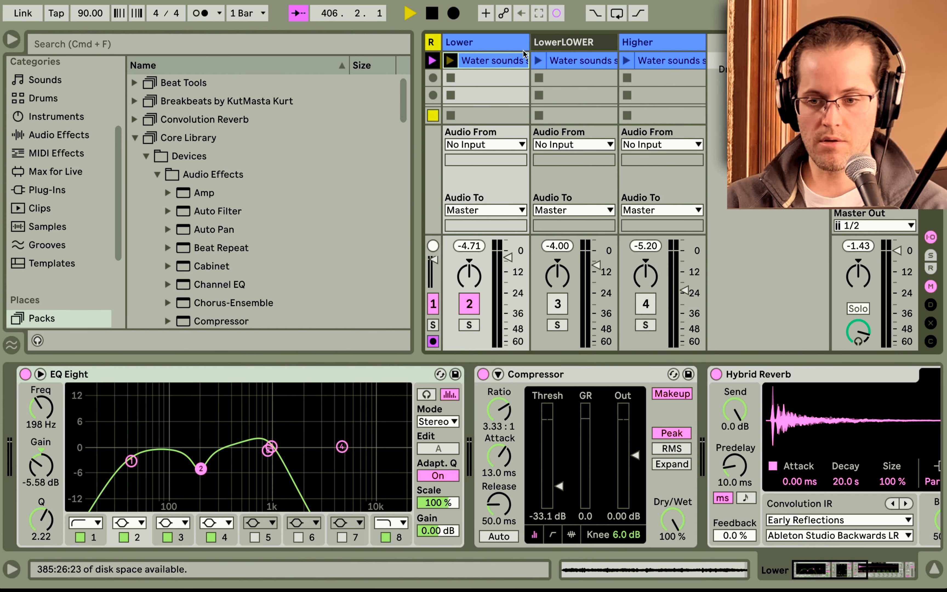
left_click(539, 60)
left_click(627, 60)
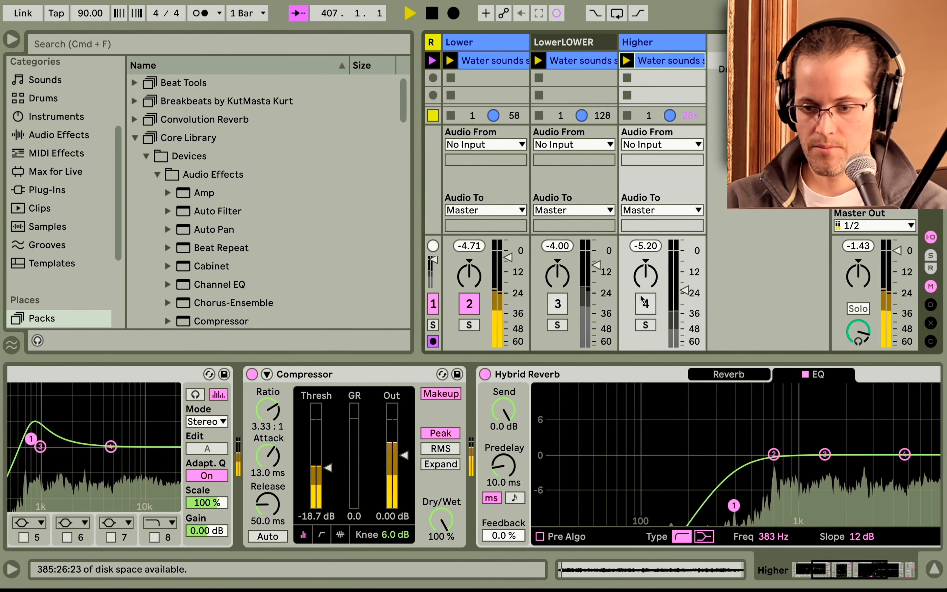
Reactivate the Higher and LowerLOWER tracks and nudge the LowerLOWER volume fader.
left_click(646, 304)
left_click(561, 303)
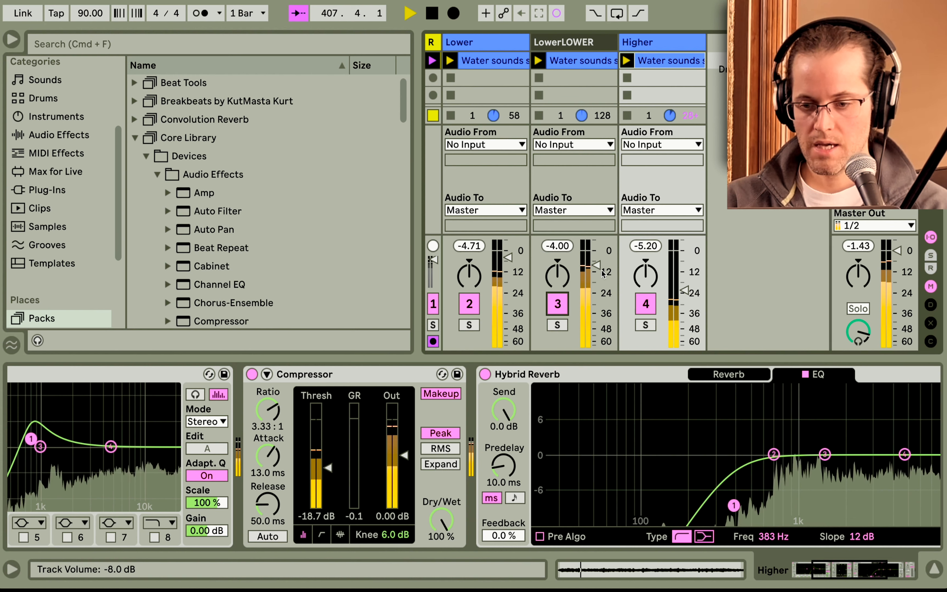
left_click_drag(596, 265, 598, 265)
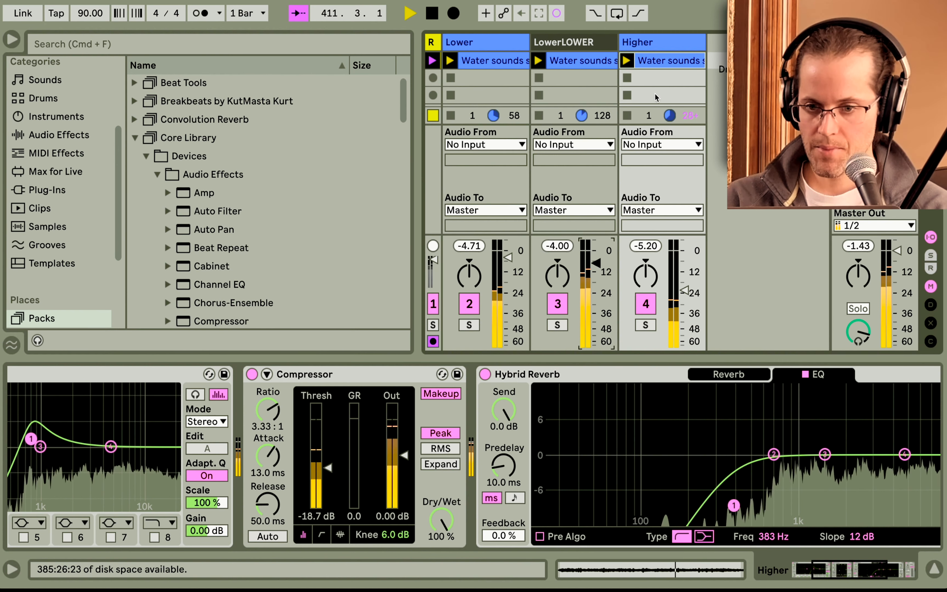
Stop the Higher and LowerLOWER clips.
left_click(628, 77)
left_click(542, 77)
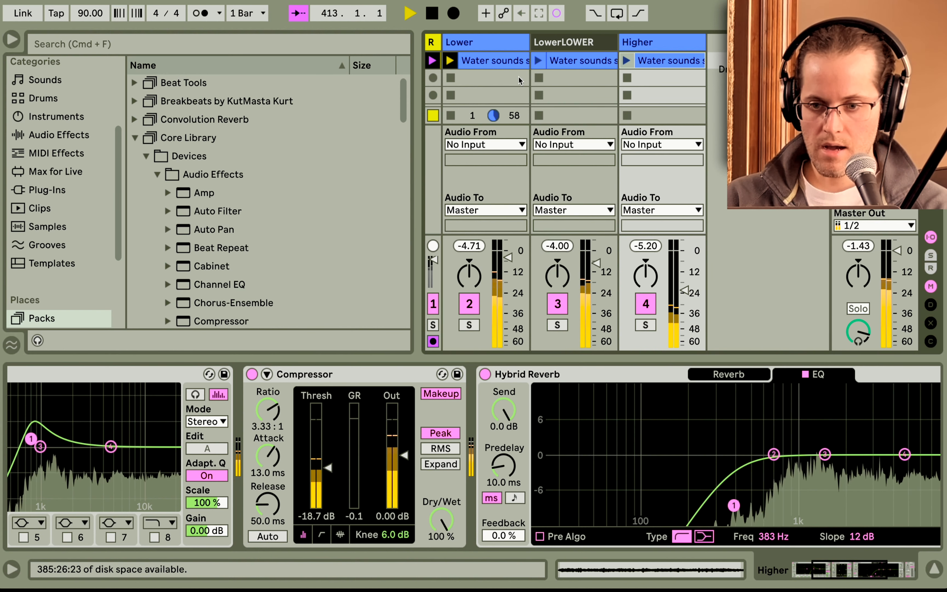
Stop the Lower clip and collapse the Higher track's Hybrid Reverb device.
left_click(453, 78)
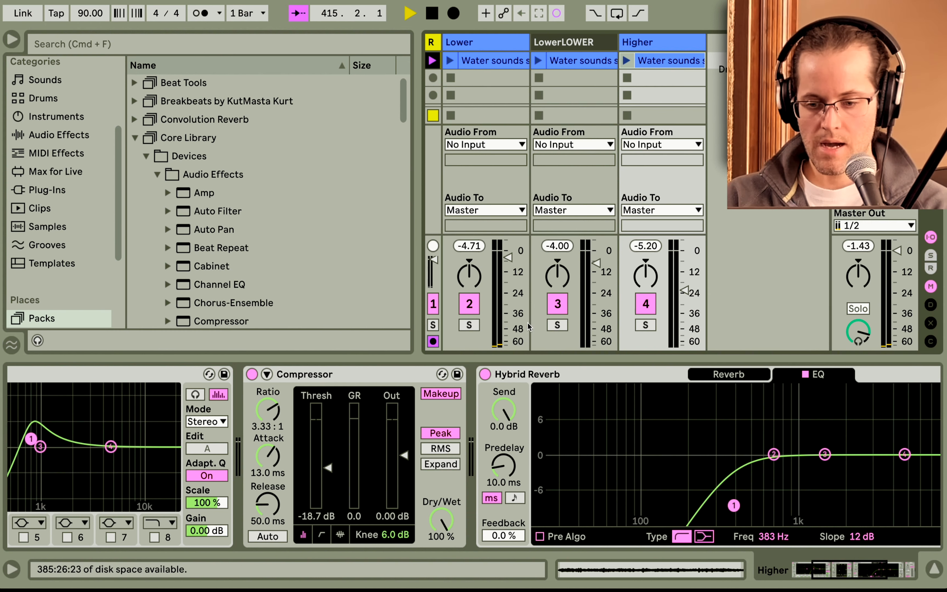
double_click(534, 375)
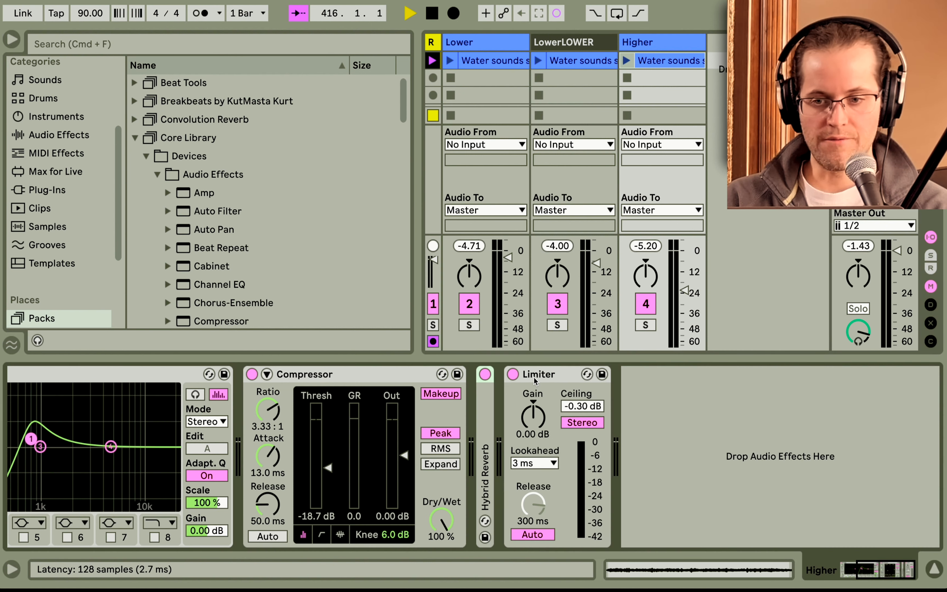
Select the Lower, LowerLOWER and Higher tracks and group them into one group track.
left_click(505, 42)
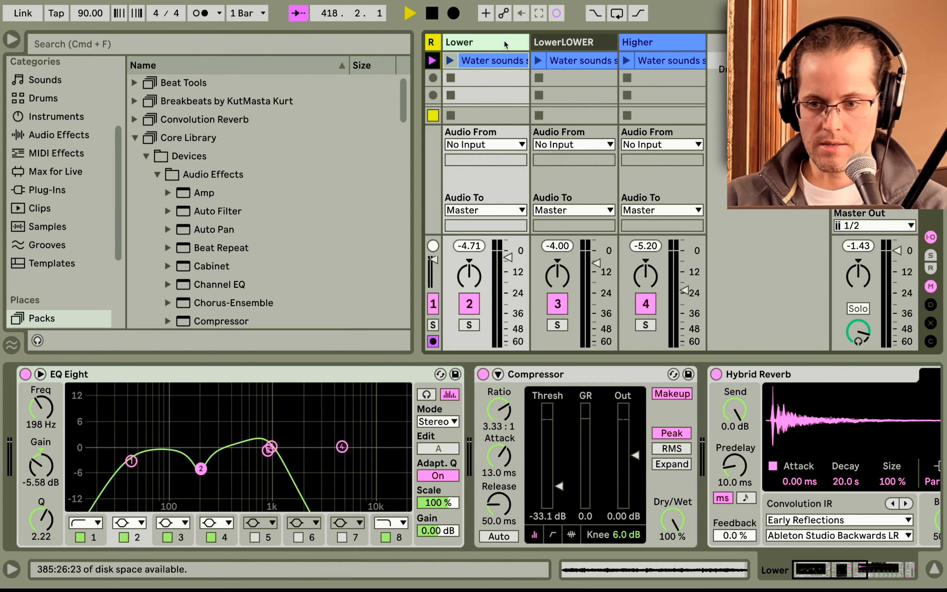
key("shift+Right")
key("shift+Right")
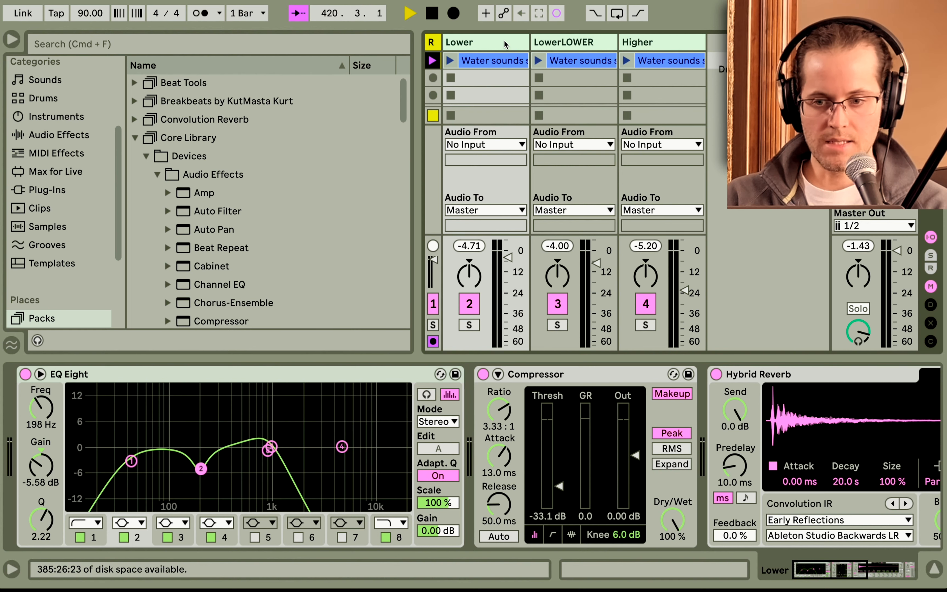
left_click(550, 44, "shift")
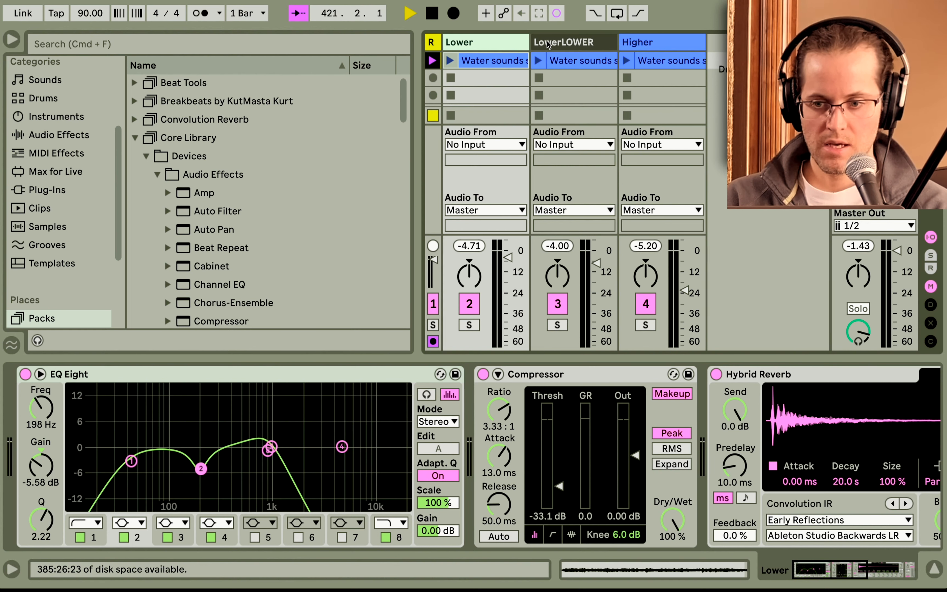
left_click(555, 44, "super")
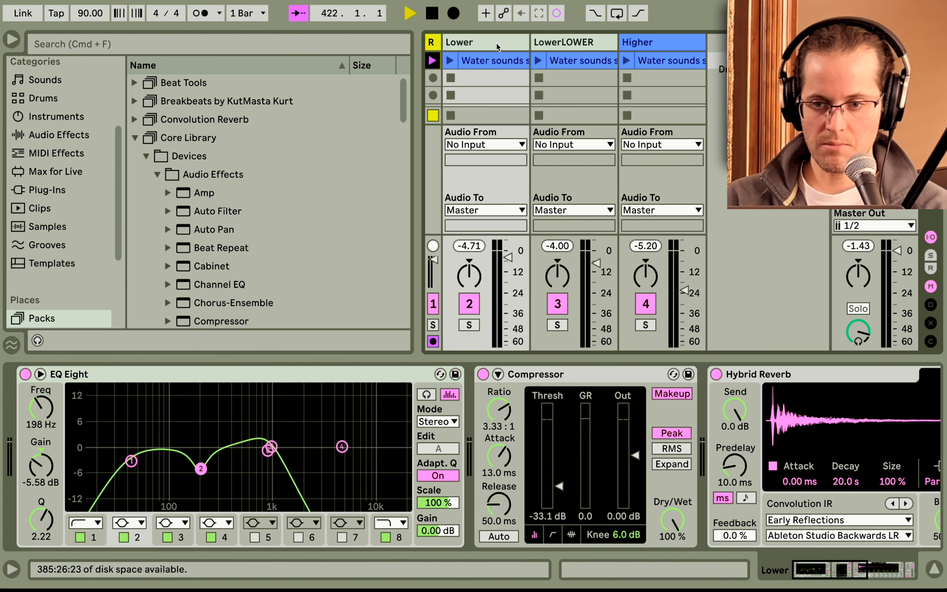
left_click(637, 44)
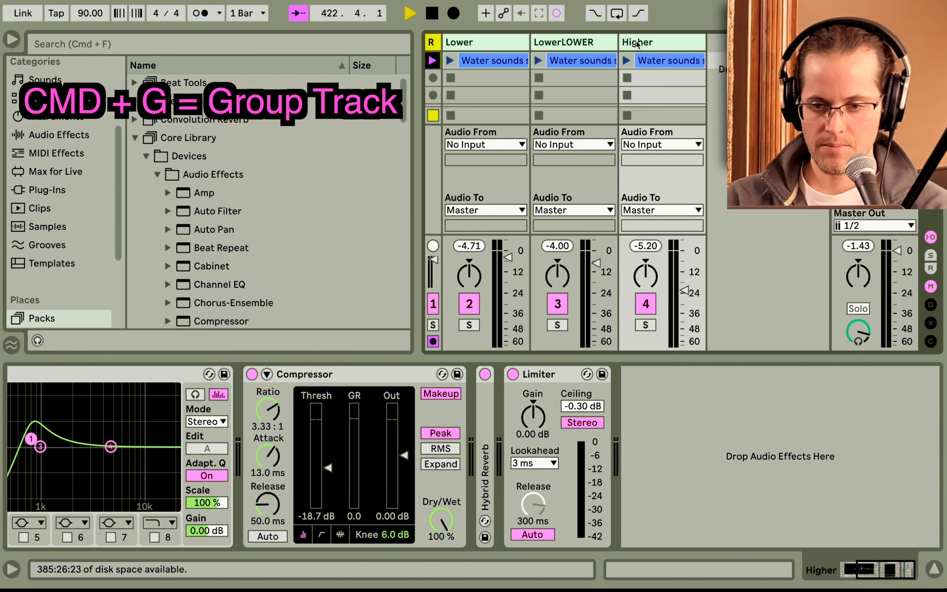
key("super+g")
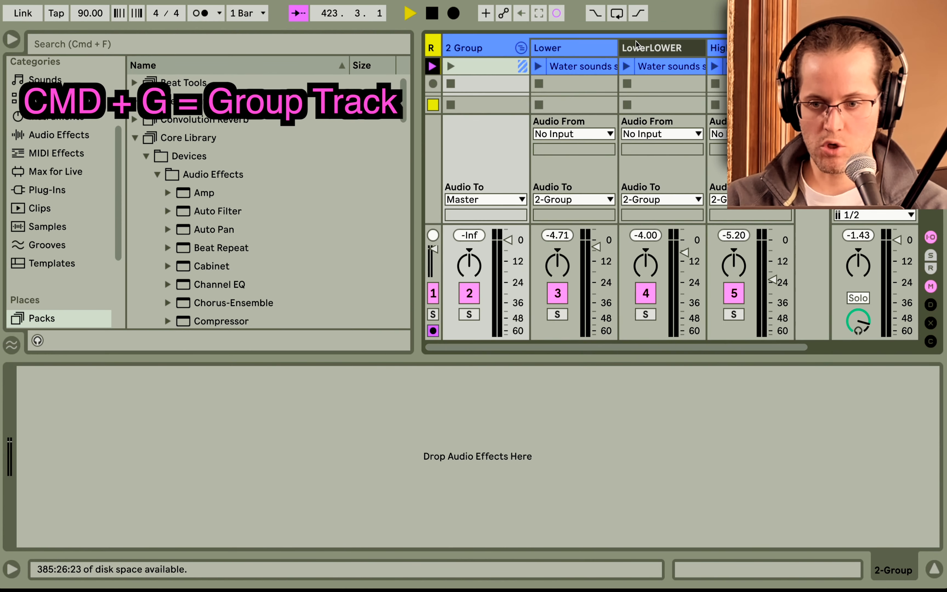
Select the group track and add a Reverb from the Reverb & Resonance audio effects.
left_click(487, 51)
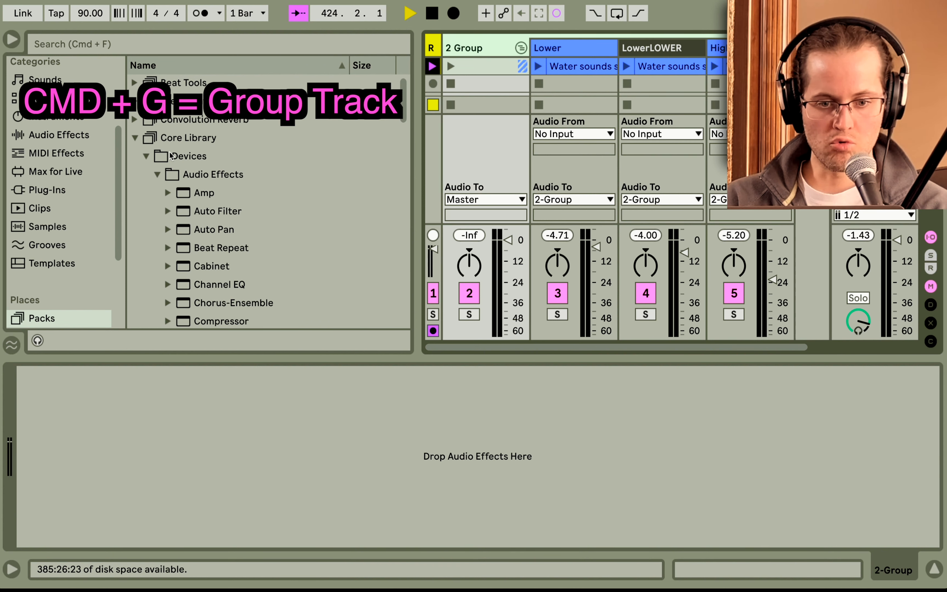
left_click(135, 138)
scroll(57, 218, "up", 3)
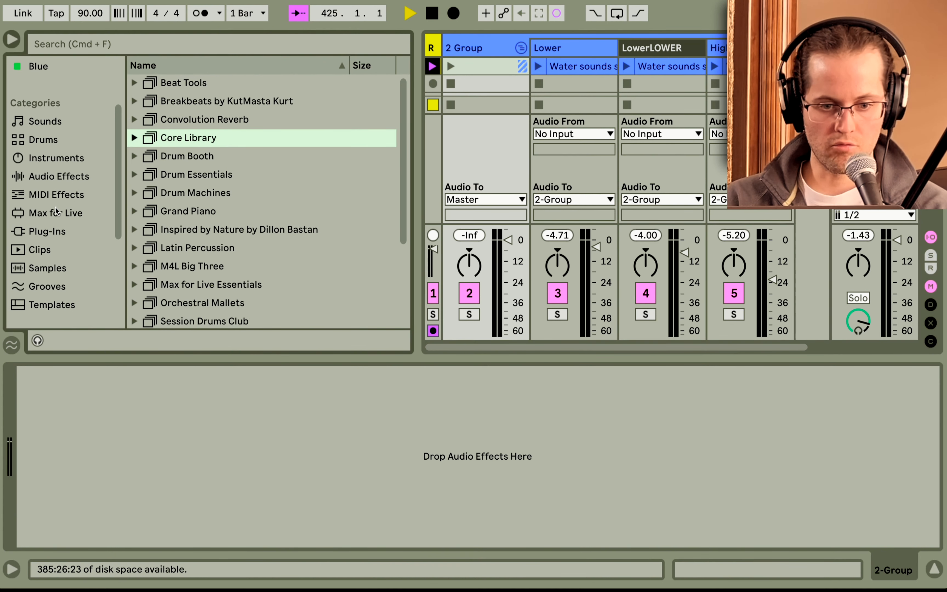
left_click(63, 177)
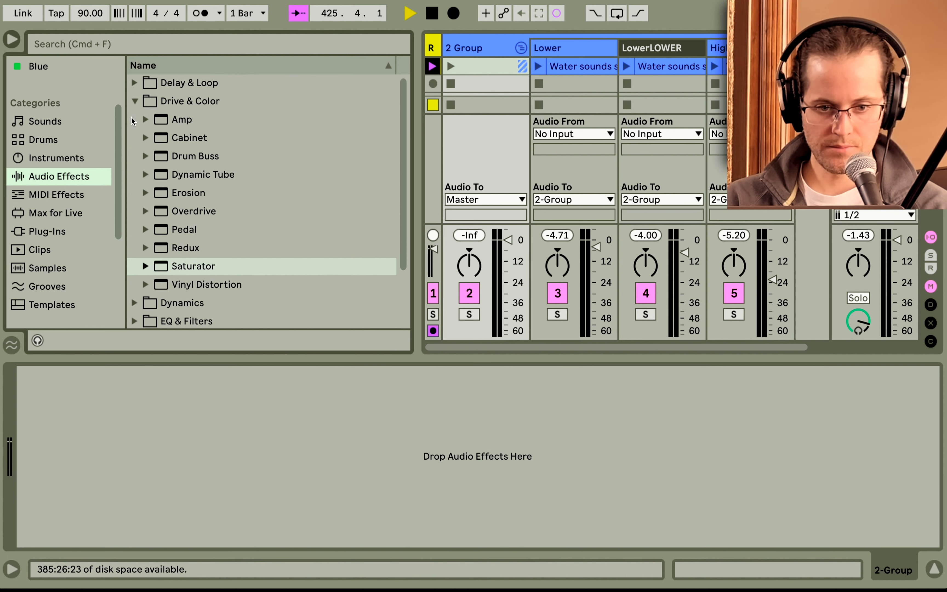
left_click(134, 102)
left_click(134, 193)
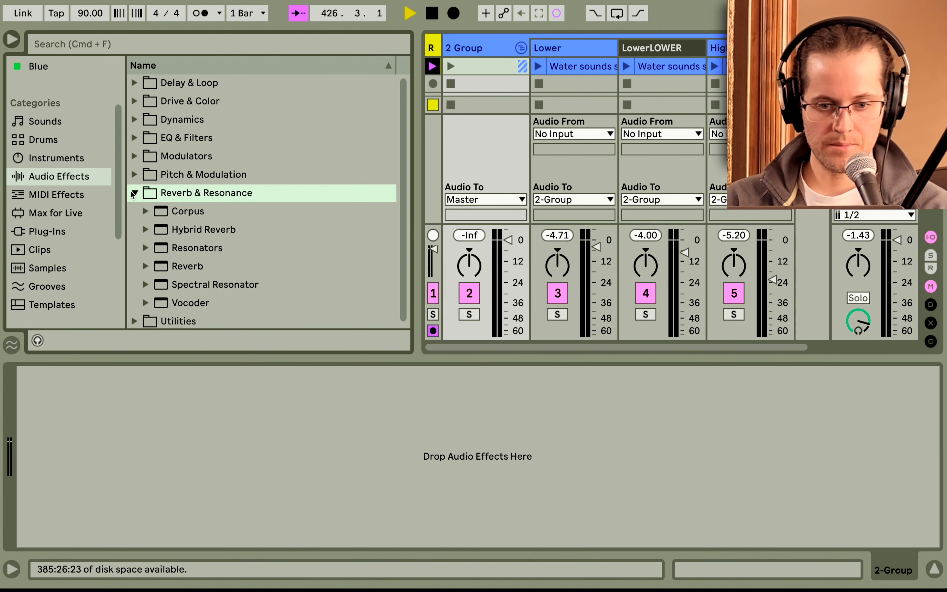
double_click(188, 264)
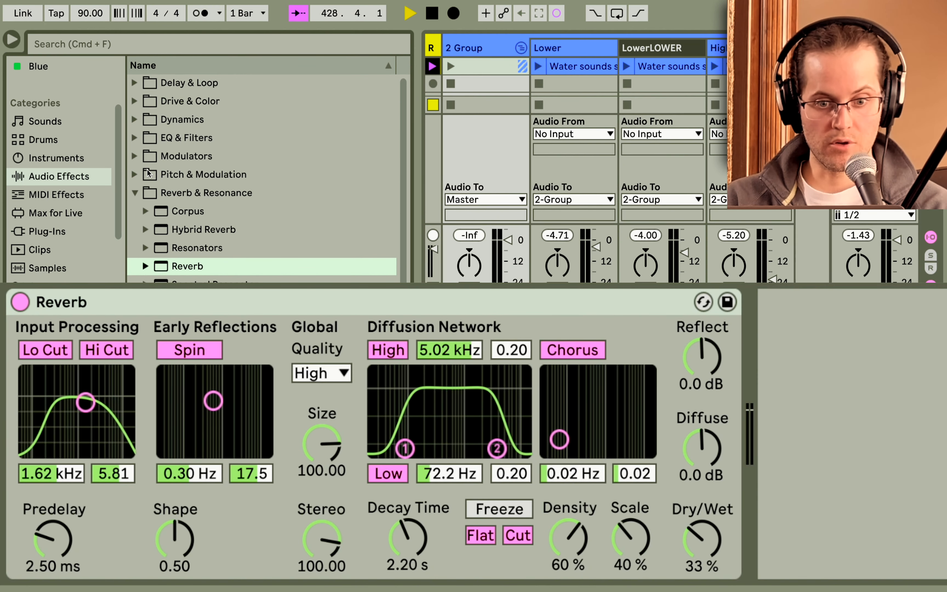
Add a Limiter from the Dynamics effects after the group's Reverb.
left_click(135, 193)
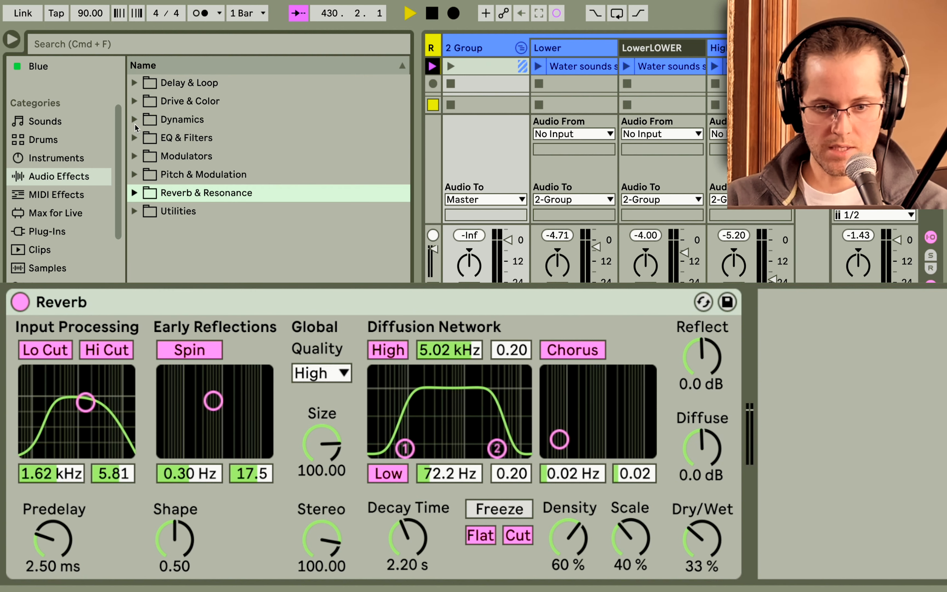
left_click(135, 120)
double_click(187, 193)
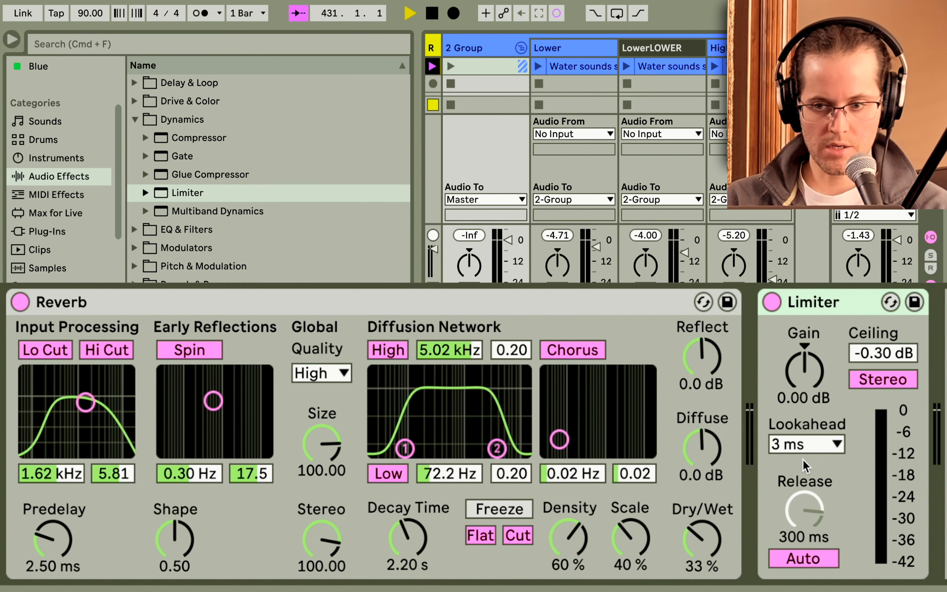
Set the group Reverb's Dry/Wet to 0%.
left_click(545, 305)
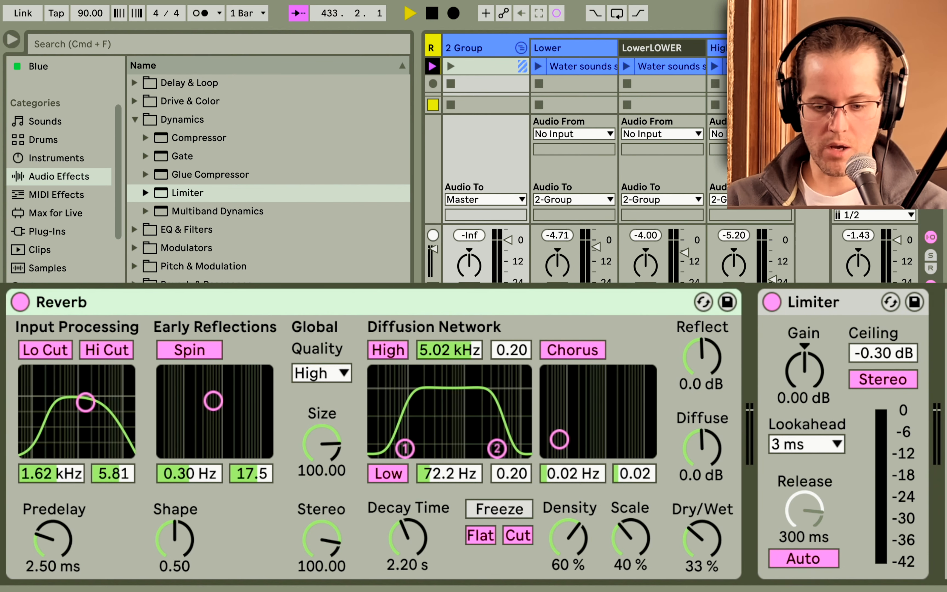
left_click_drag(700, 538, 701, 542)
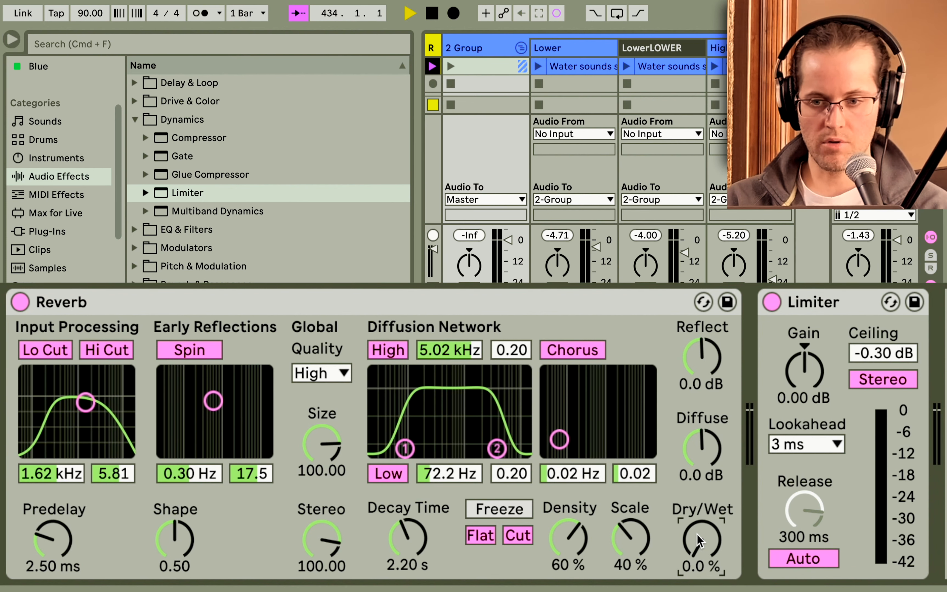
Launch the Lower, LowerLOWER and Higher clips together.
left_click(538, 66)
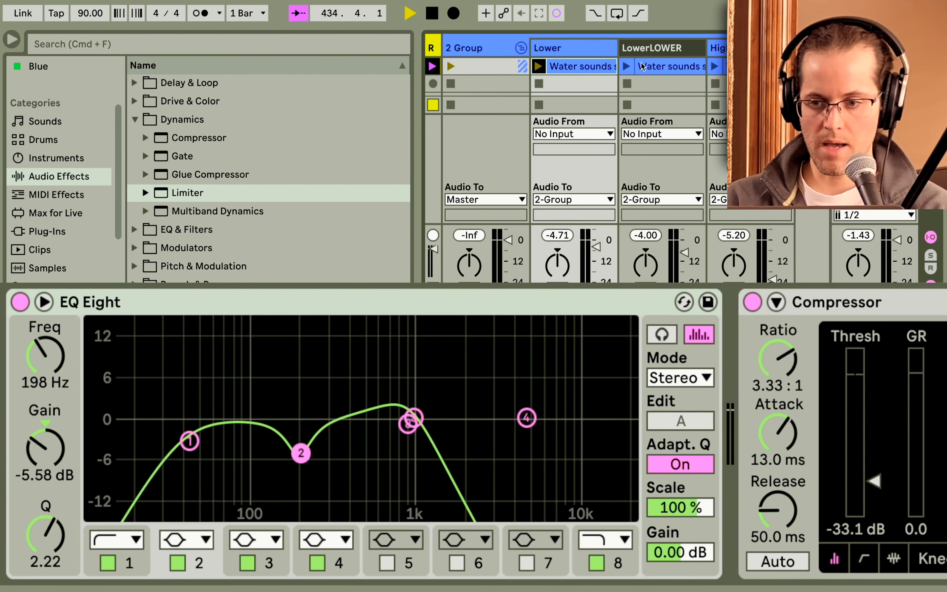
left_click(627, 66)
left_click(714, 66)
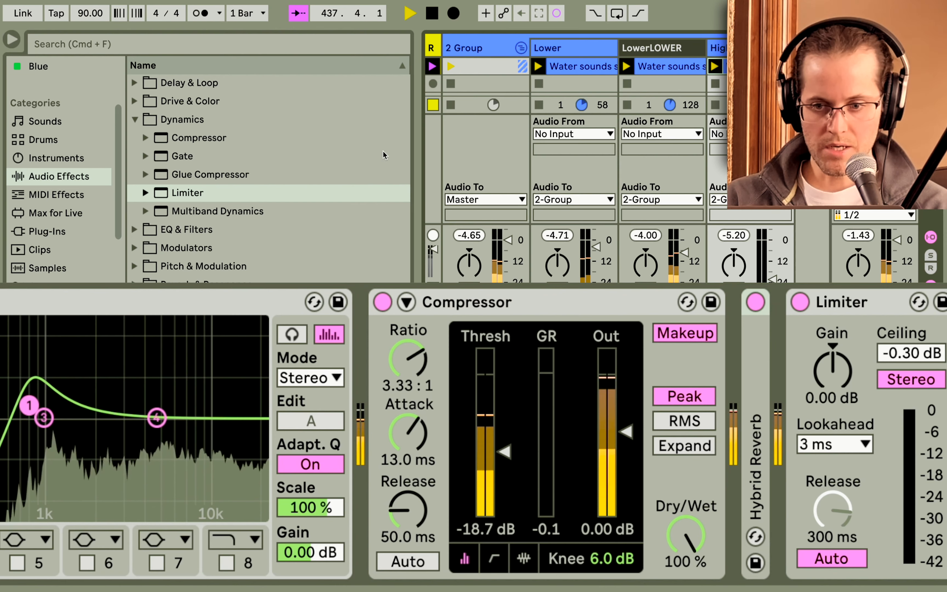
Select the group track and raise its Reverb's Dry/Wet to 37%.
left_click(490, 53)
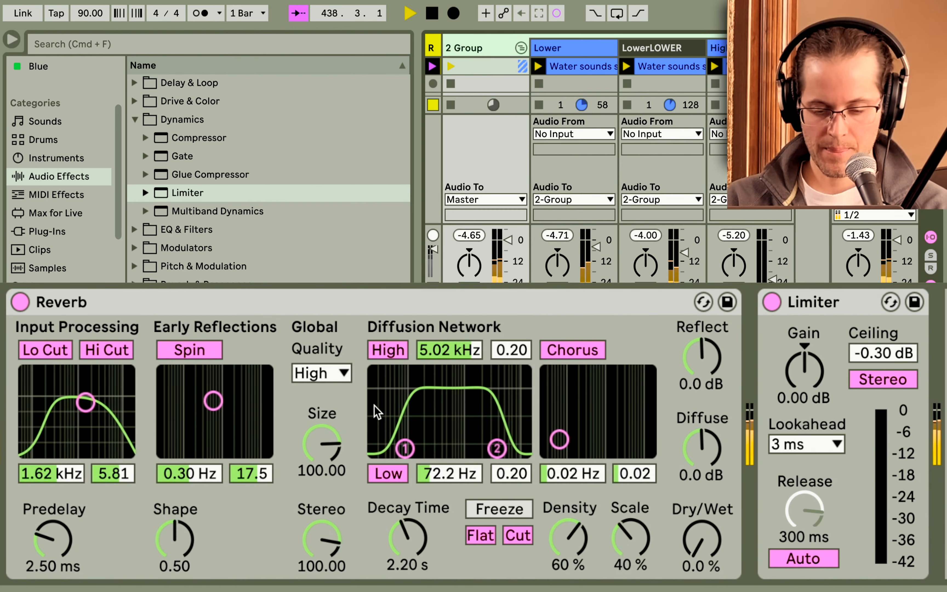
left_click_drag(704, 548, 704, 519)
Set the Reverb's Decay Time to 8.57 s and turn on Freeze.
left_click_drag(403, 546, 403, 513)
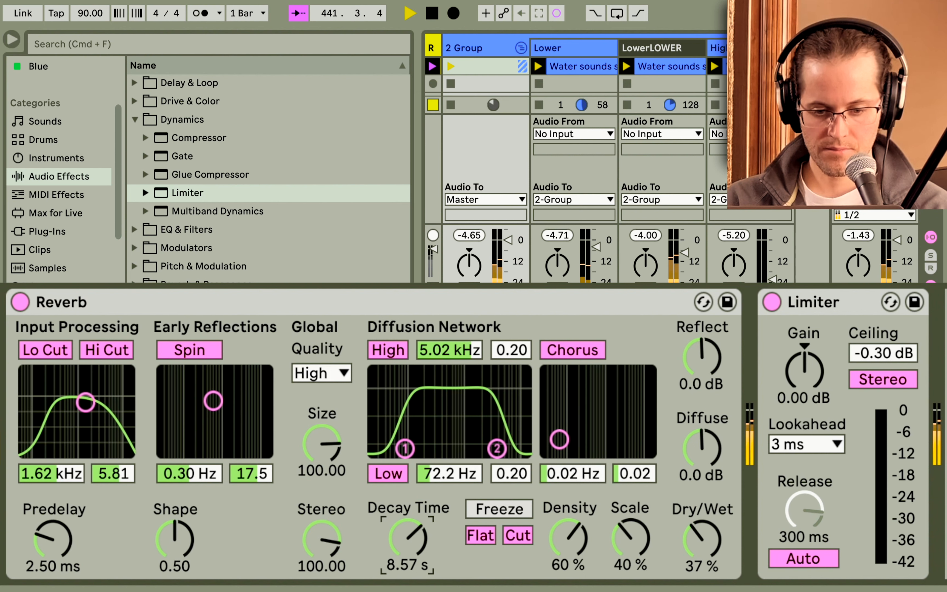
left_click(487, 509)
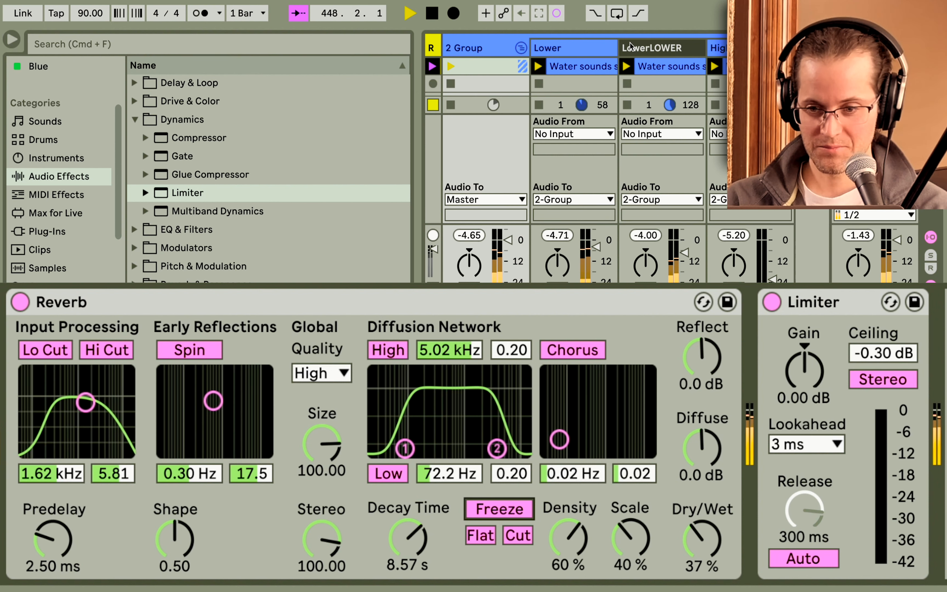
Stop the clips on the Lower, LowerLOWER and Higher tracks.
left_click(539, 83)
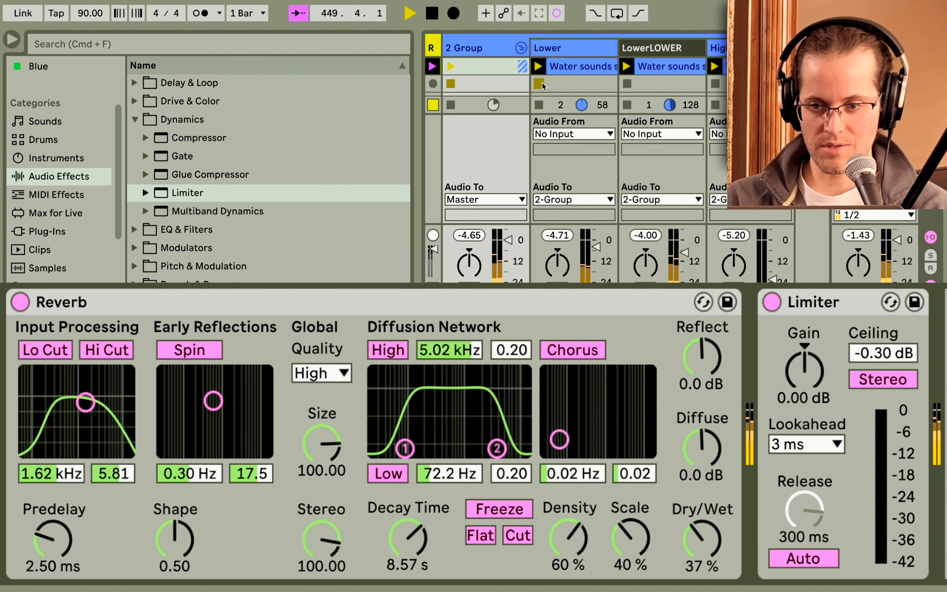
left_click(627, 84)
left_click(720, 86)
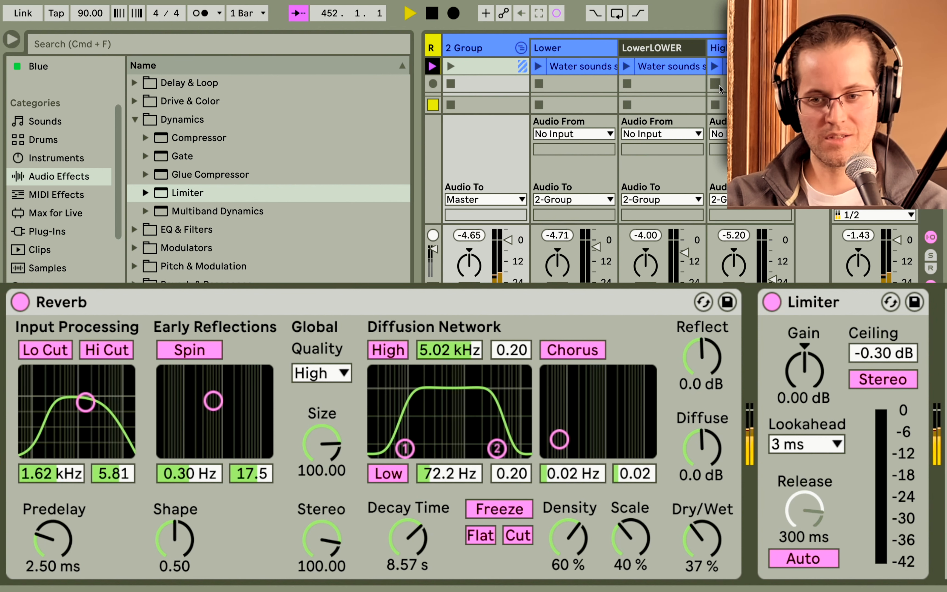
Fold the group, insert a new audio track and set its input to 2-Group.
left_click(520, 47)
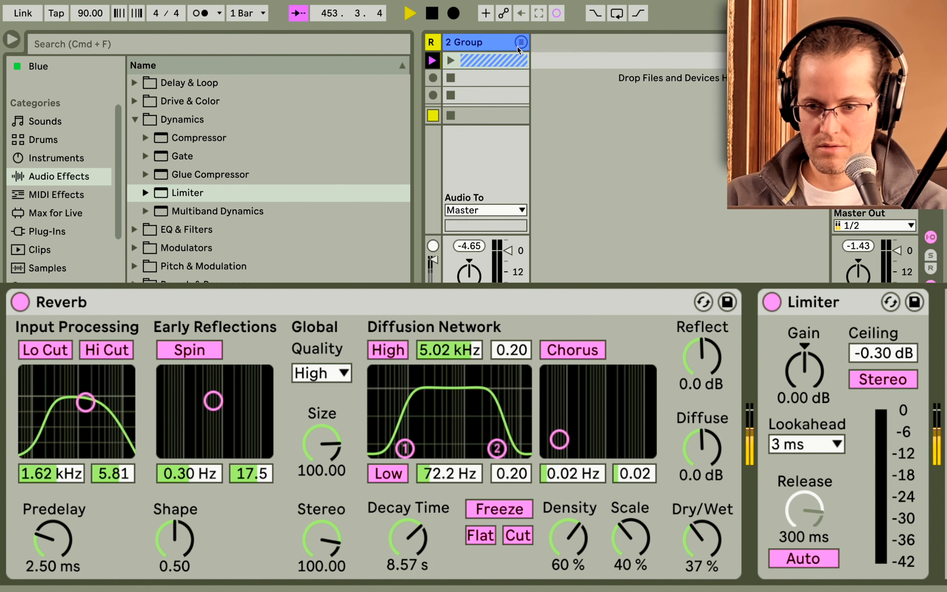
right_click(544, 58)
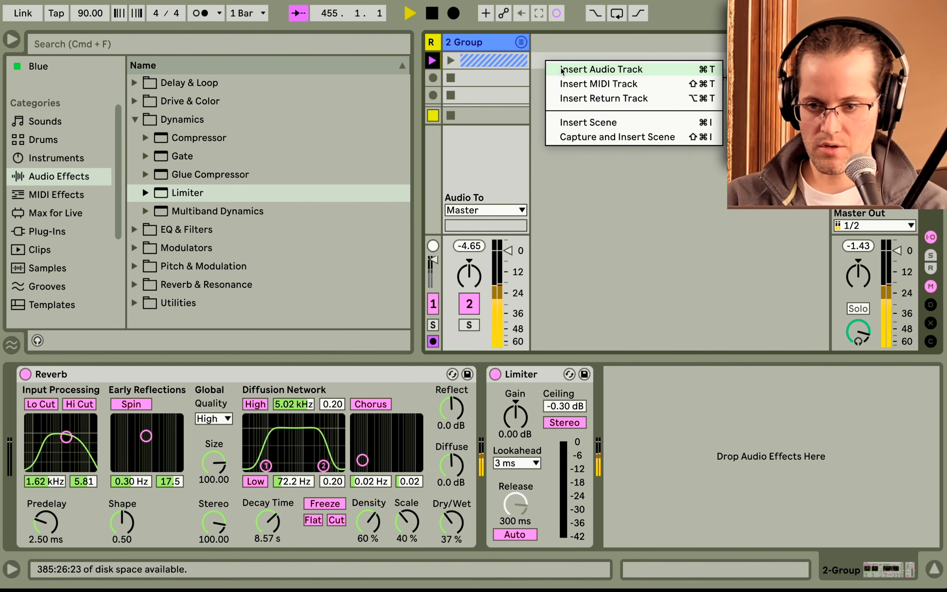
left_click(561, 70)
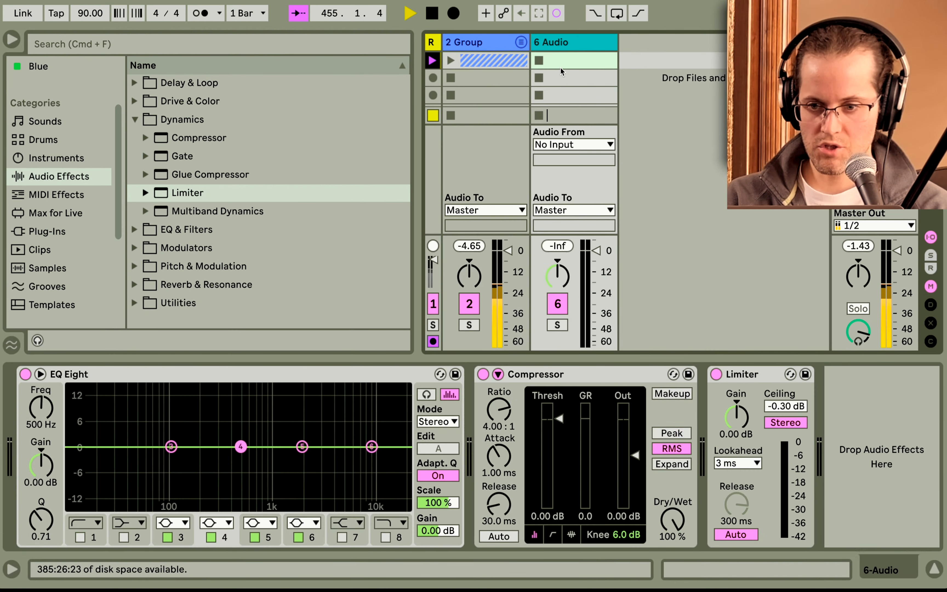
left_click(570, 145)
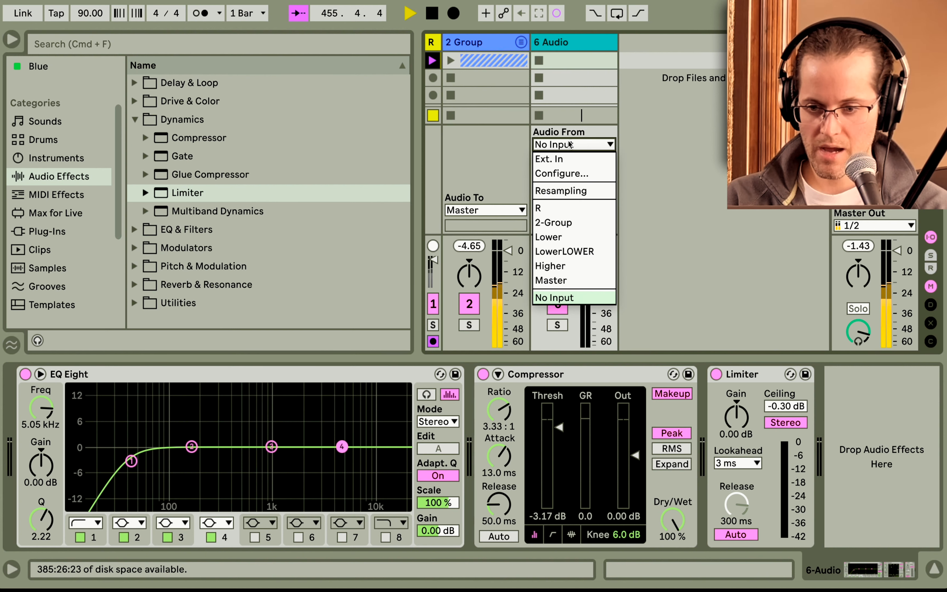
left_click(558, 223)
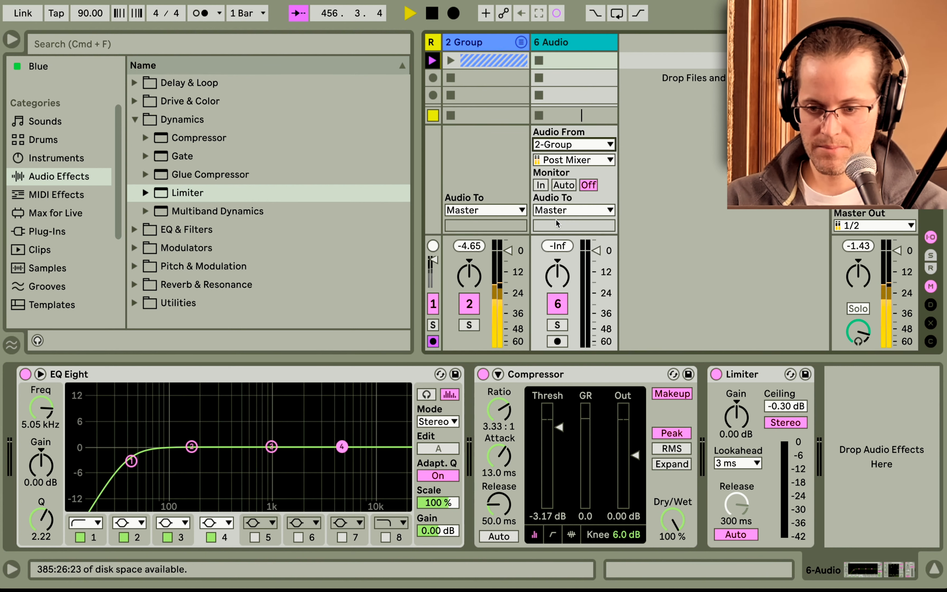
Arm the new audio track and record the group's output into its second clip slot.
left_click(558, 341)
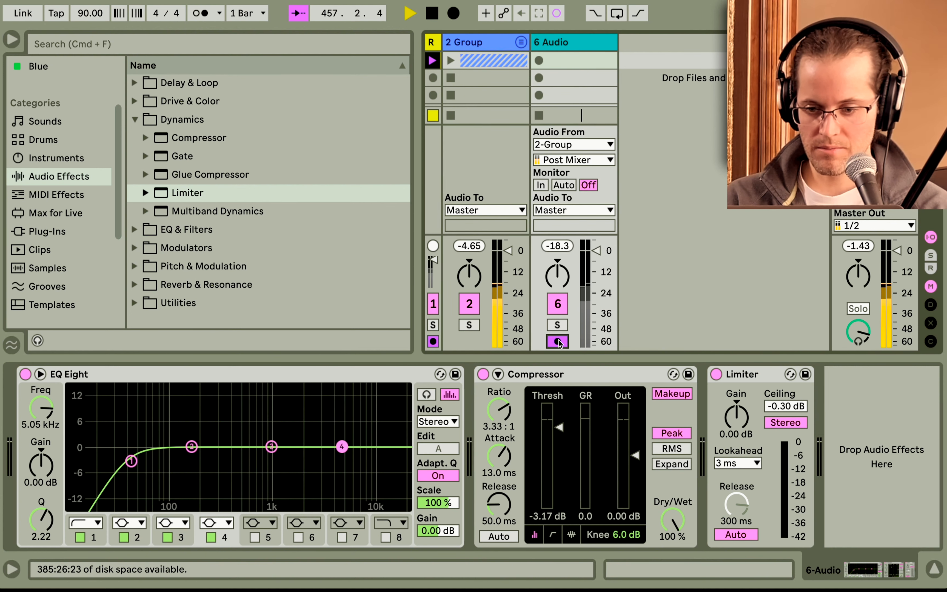
left_click(538, 78)
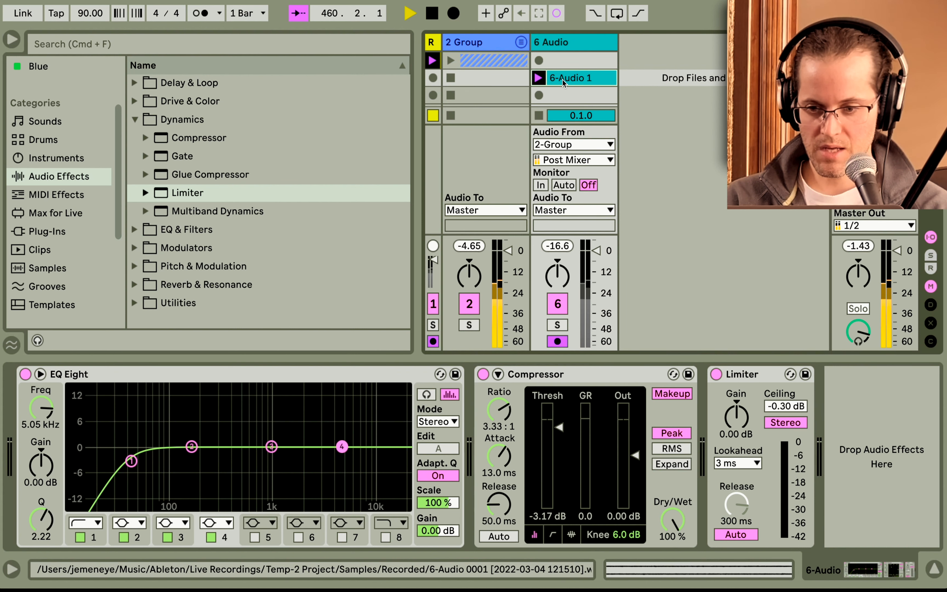
double_click(593, 79)
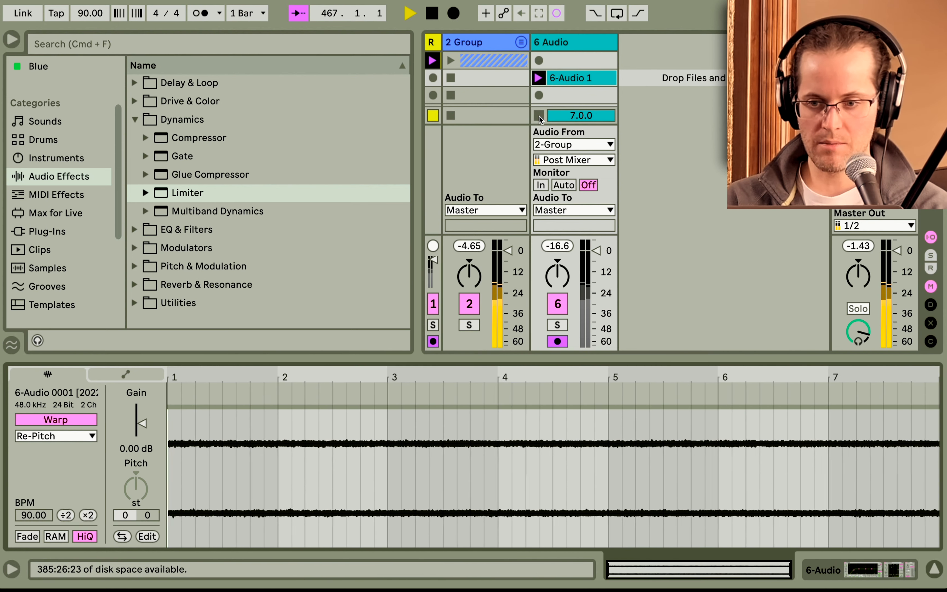
Unfold the group track and open its device chain.
left_click(492, 43)
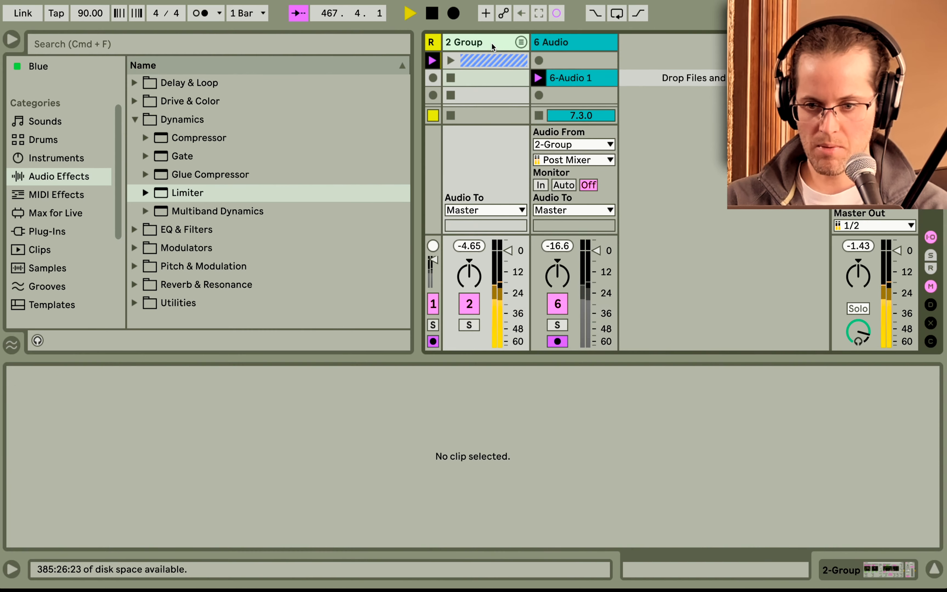
left_click(521, 43)
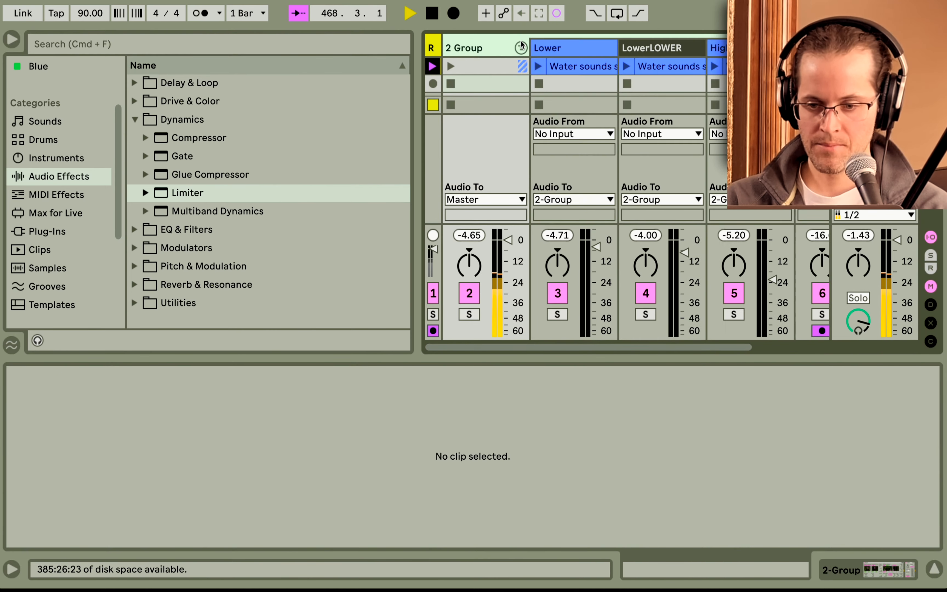
double_click(478, 48)
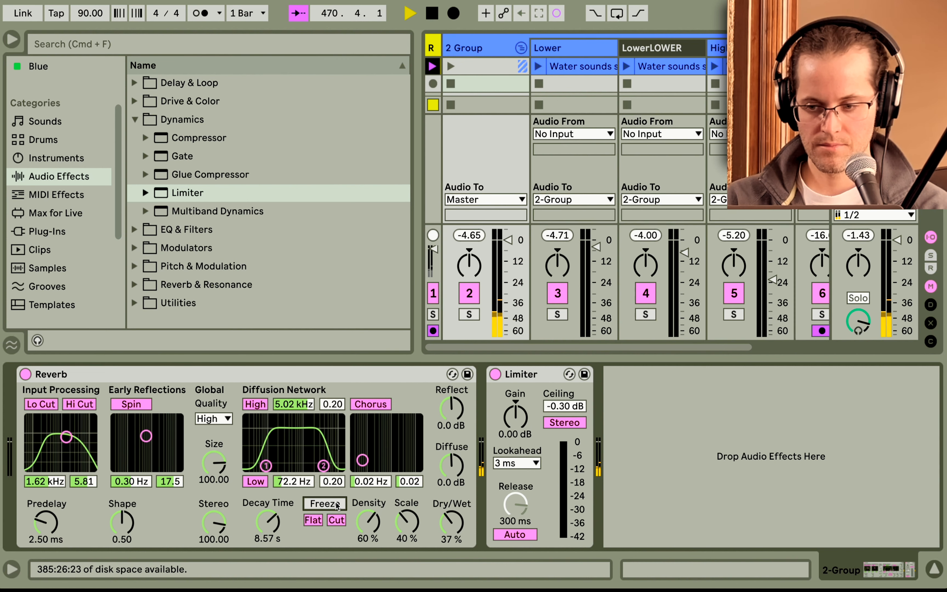
Fold the group track and open the recorded clip on the new audio track.
scroll(619, 61, "right", 3)
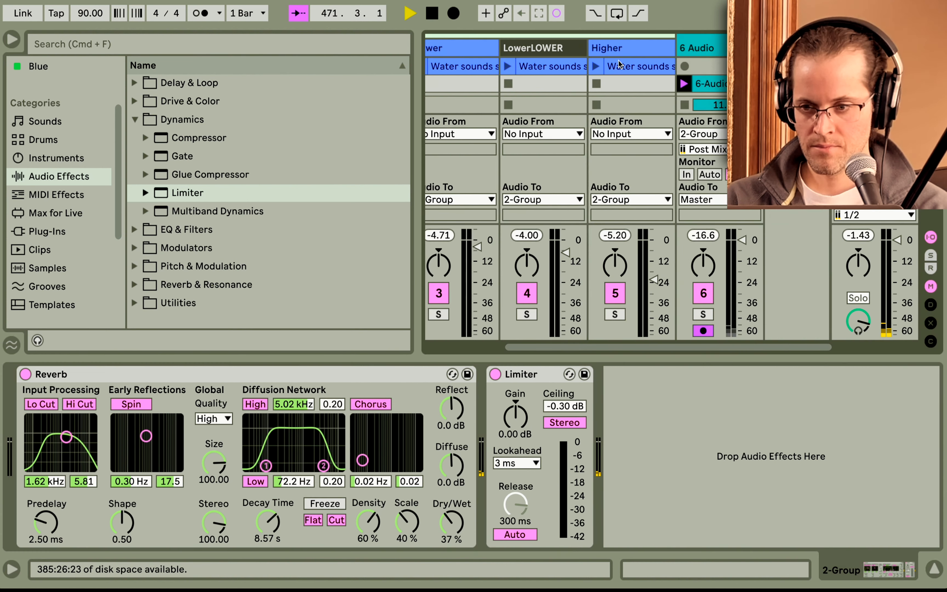
scroll(524, 45, "left", 4)
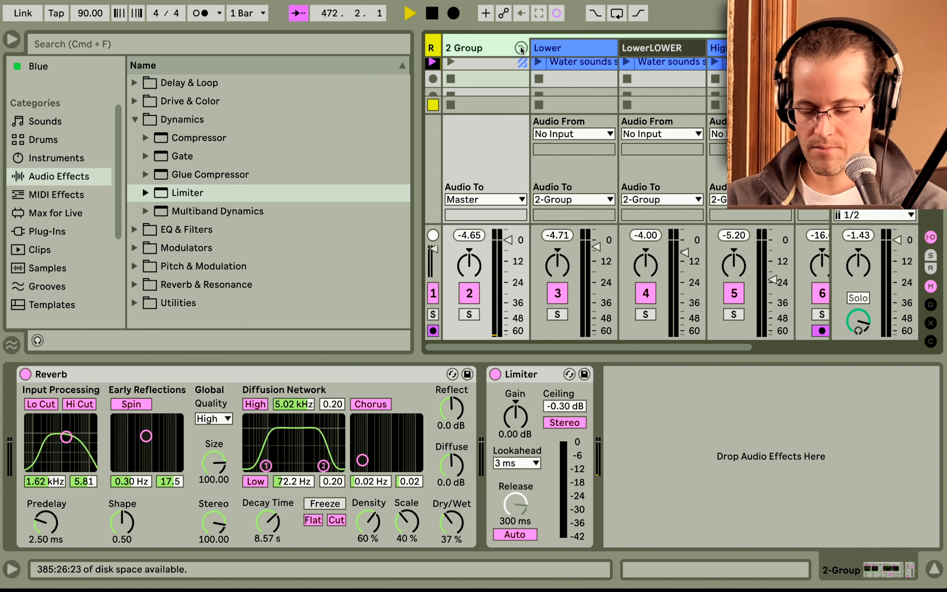
left_click(520, 48)
left_click(573, 73)
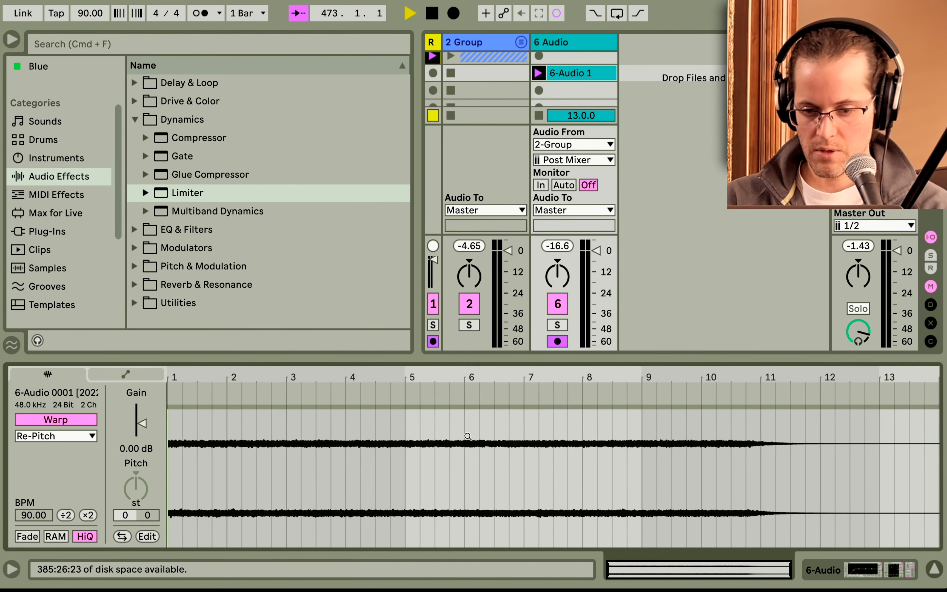
left_click(539, 116)
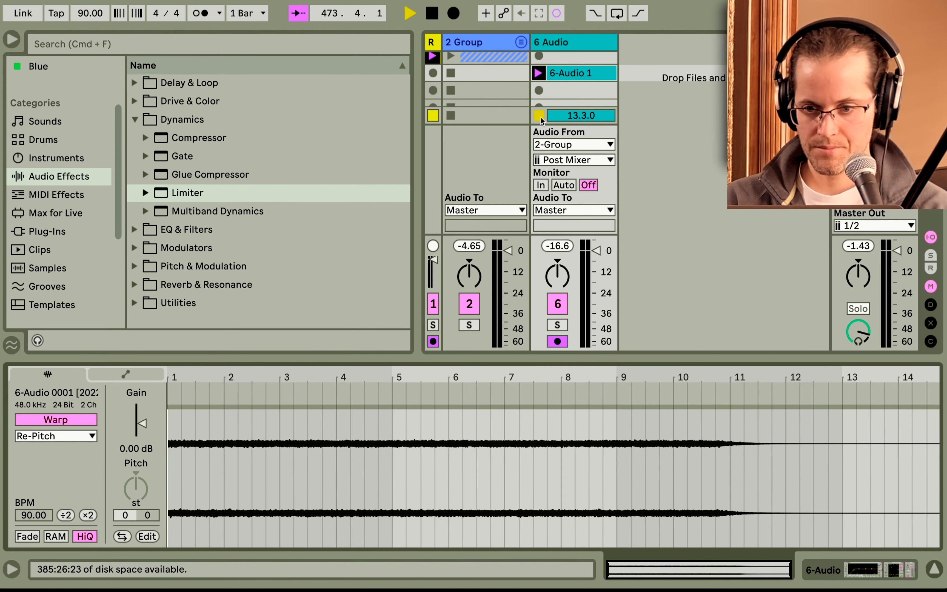
Set the audio track's input to No Input.
left_click(564, 186)
left_click(570, 153)
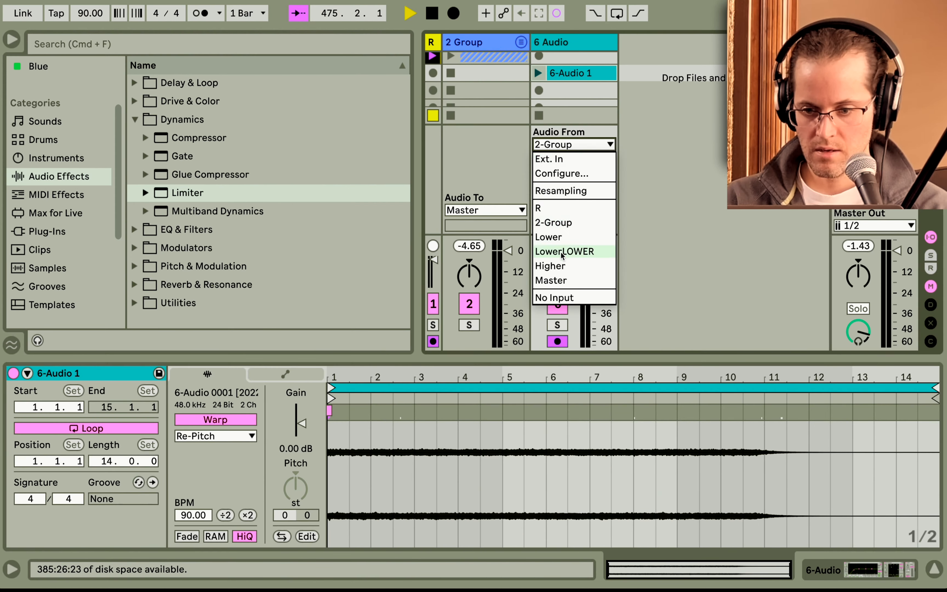
left_click(566, 299)
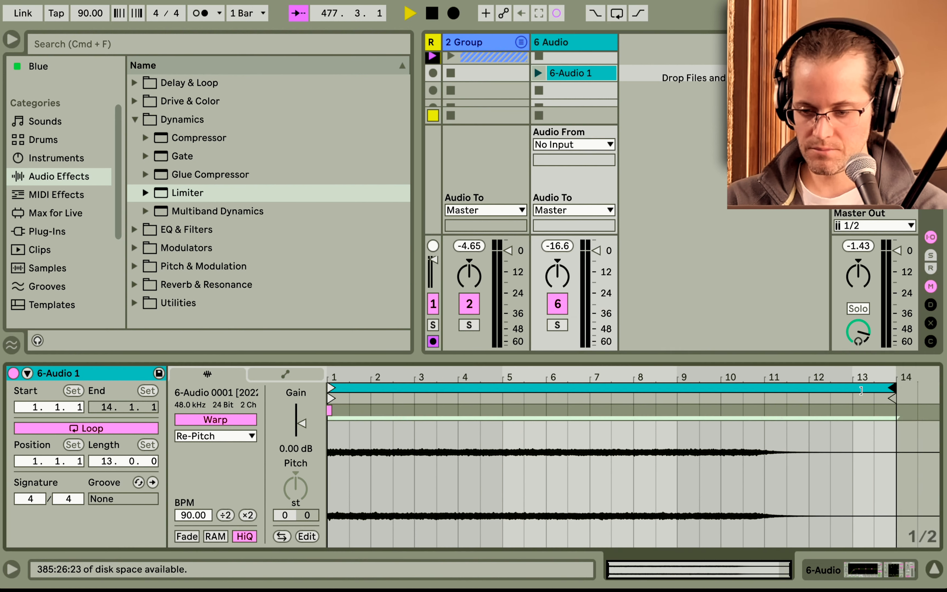
Shorten the recorded clip's loop to 10 bars and launch the clip.
left_click_drag(935, 391, 764, 389)
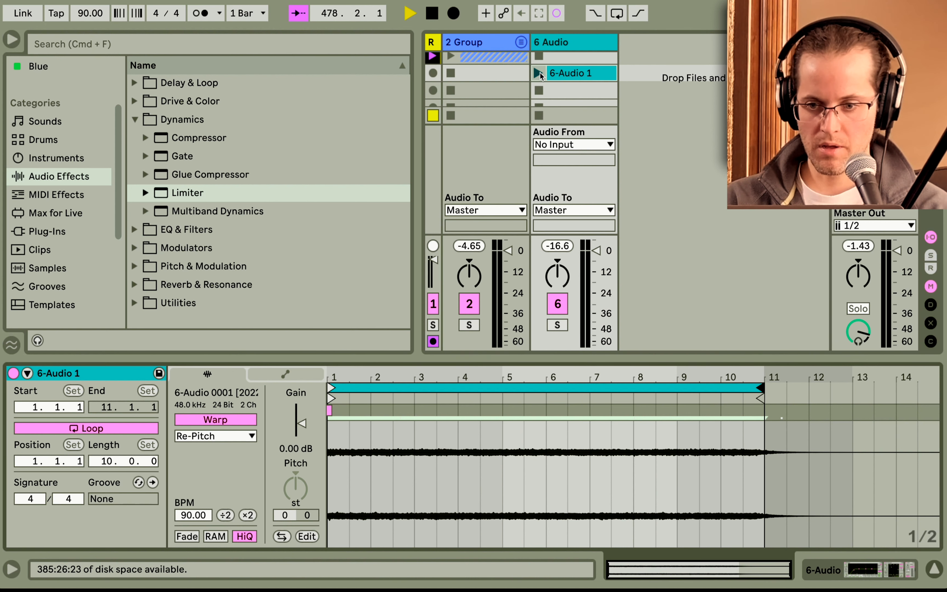
left_click(540, 73)
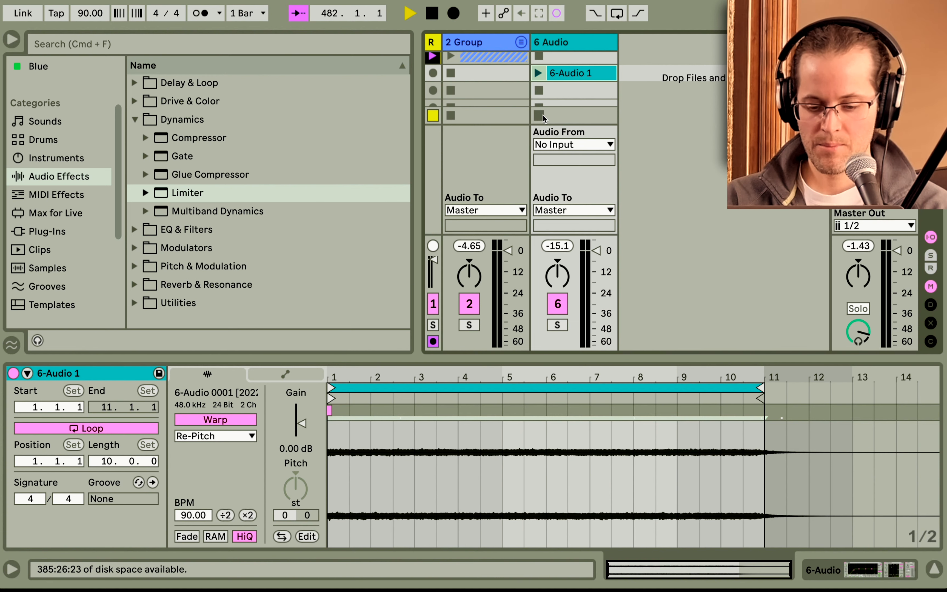
Insert a MIDI track and load a Simpler instrument onto it.
right_click(678, 95)
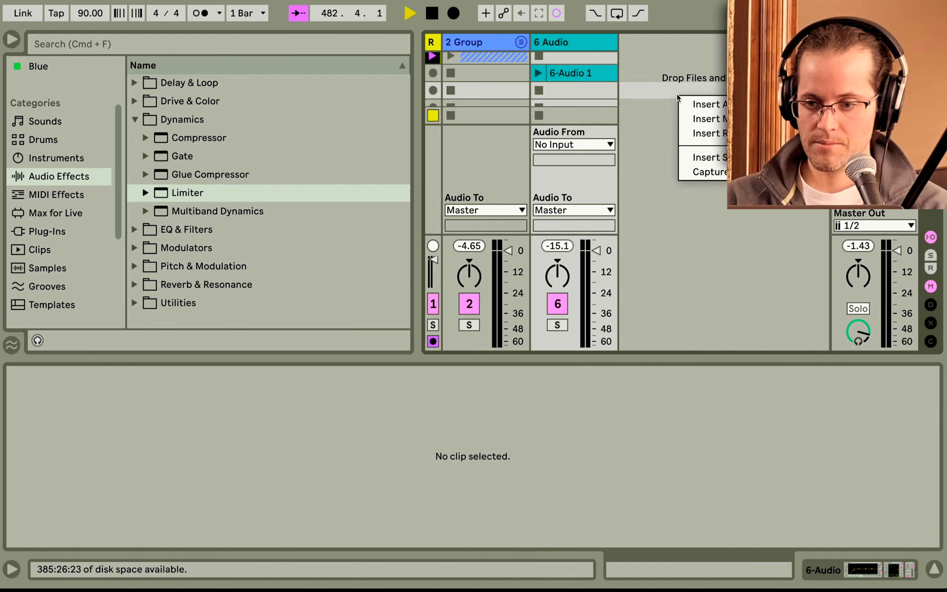
left_click(690, 119)
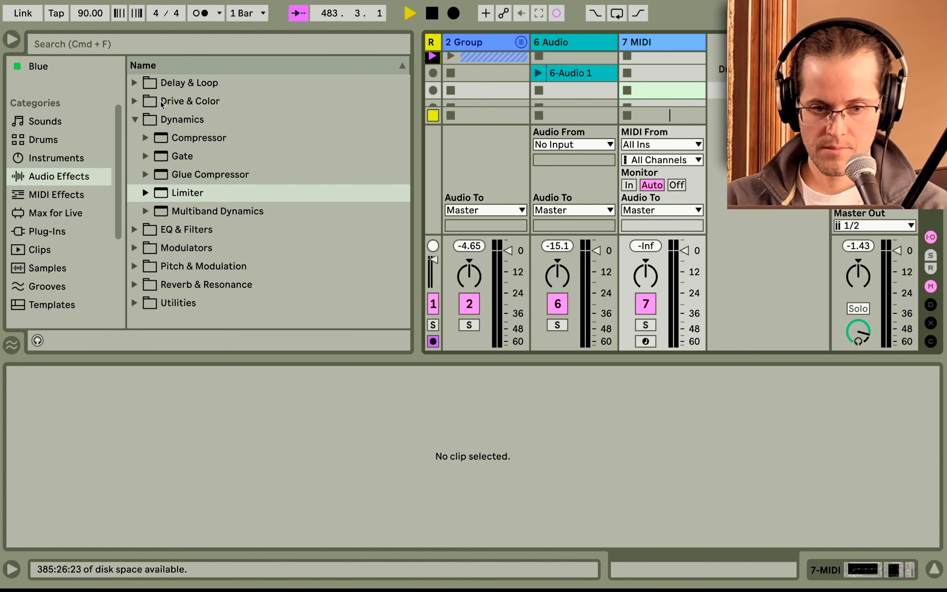
left_click(59, 157)
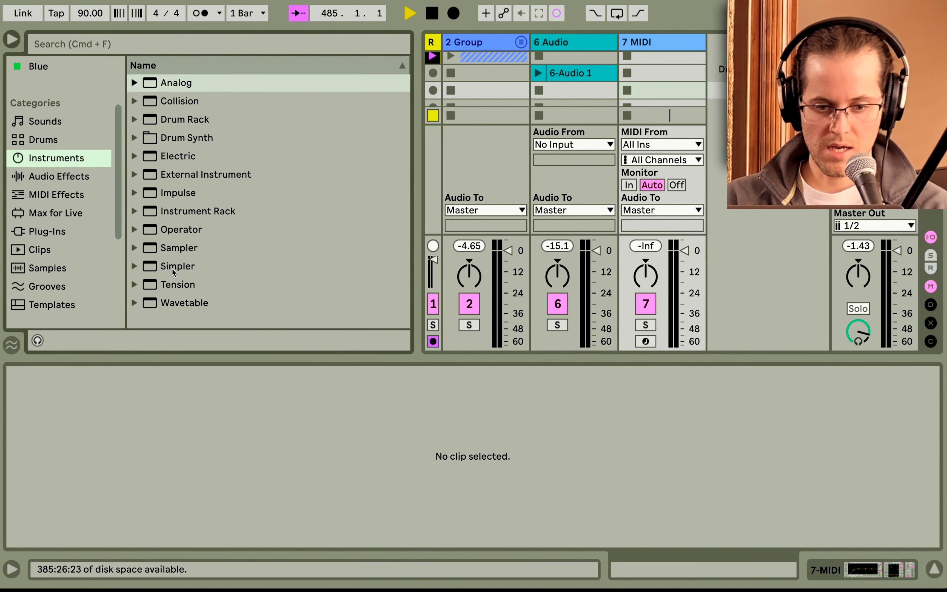
left_click_drag(172, 268, 642, 114)
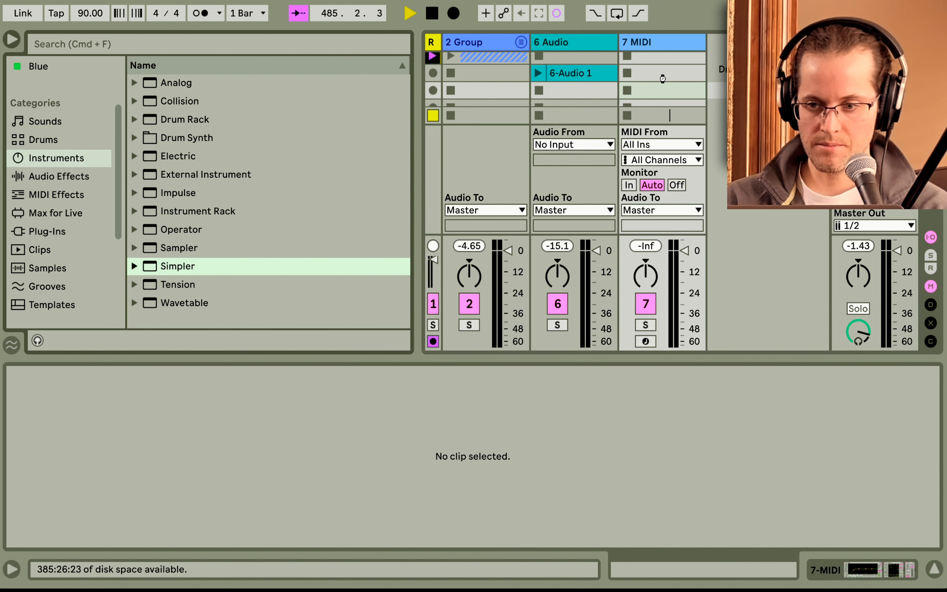
Load the recorded 6-Audio clip into the Simpler as its sample.
left_click_drag(662, 79, 663, 80)
left_click(601, 75)
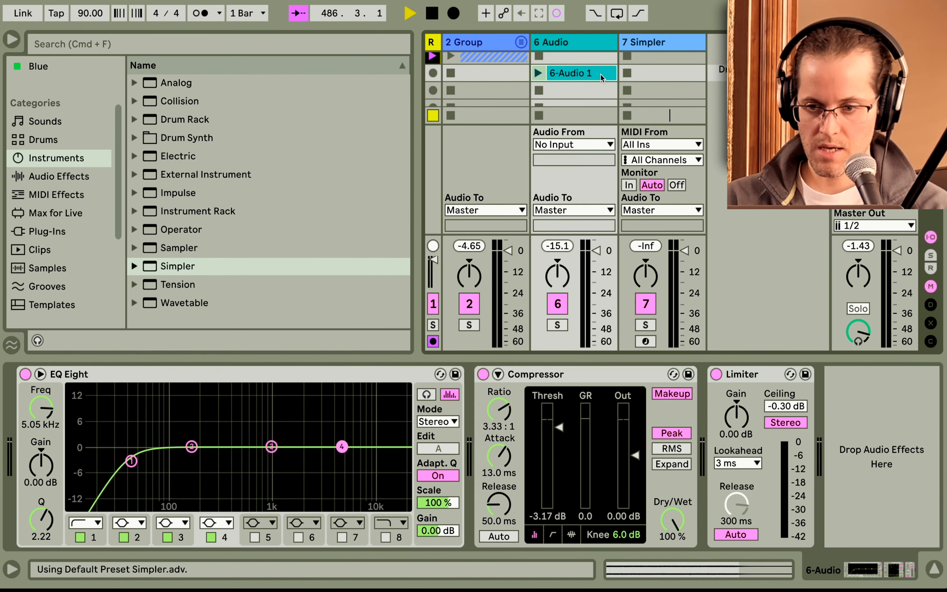
left_click(642, 43)
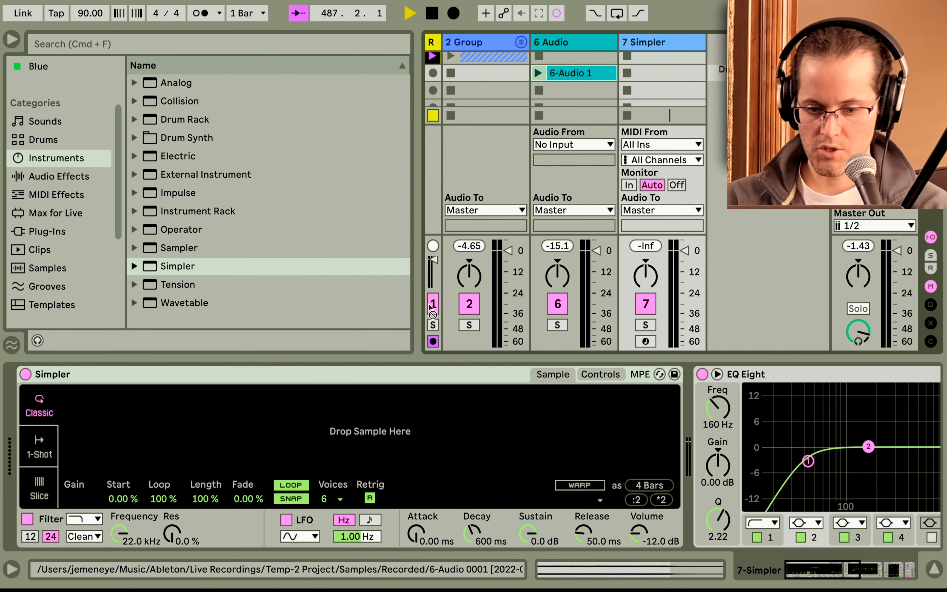
left_click_drag(369, 415, 370, 414)
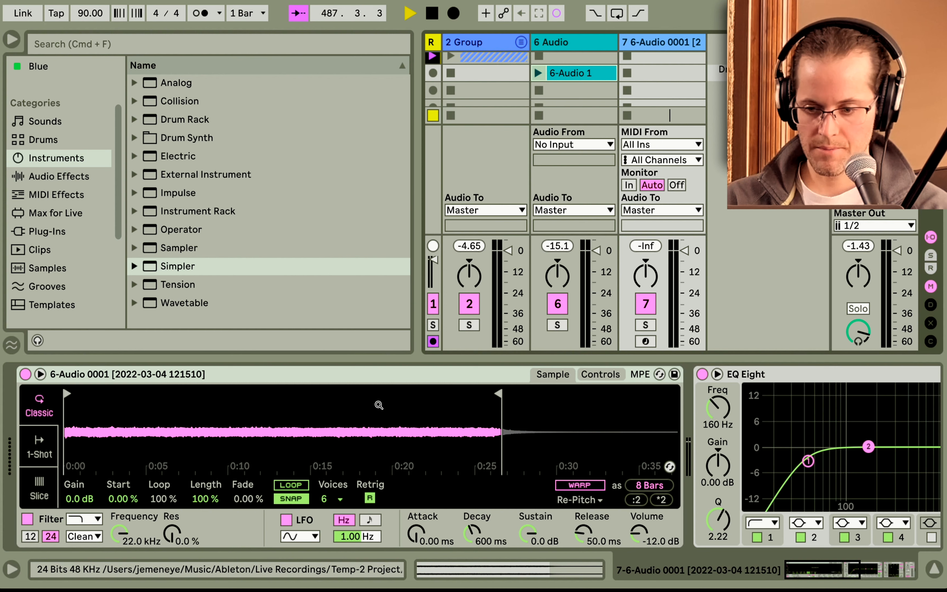
Arm the MIDI track and rename it simpler.
left_click(646, 341)
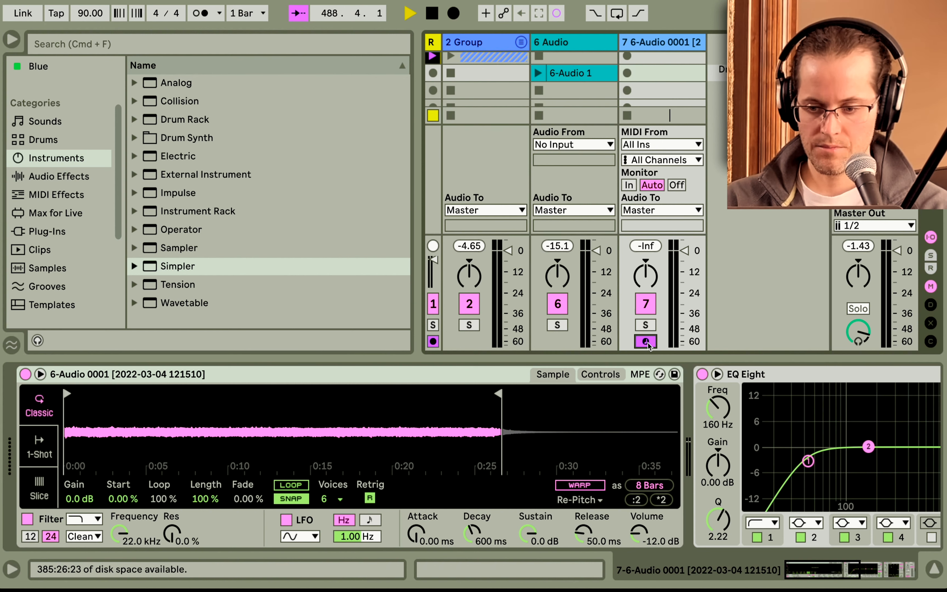
key("super+r")
type("simpler")
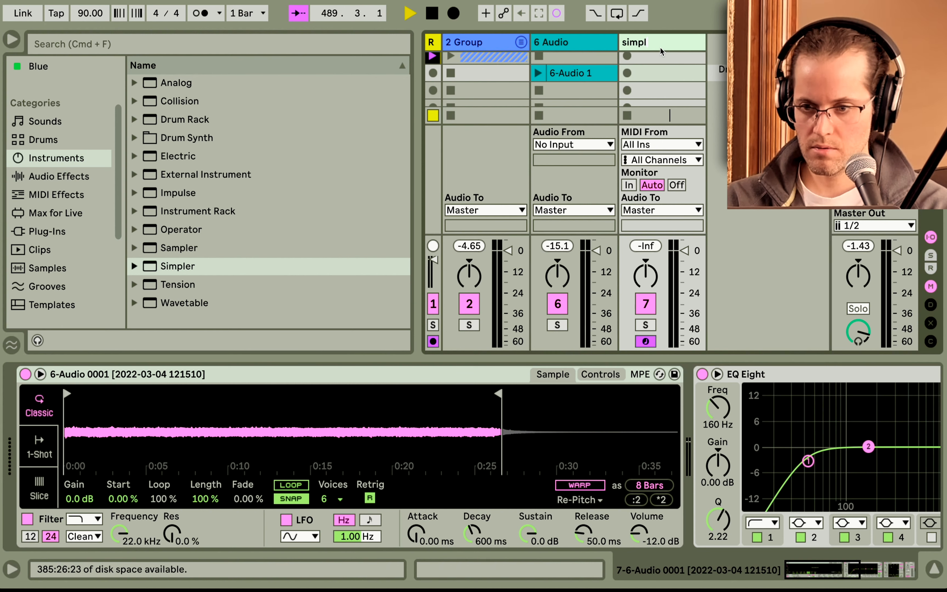
key("Return")
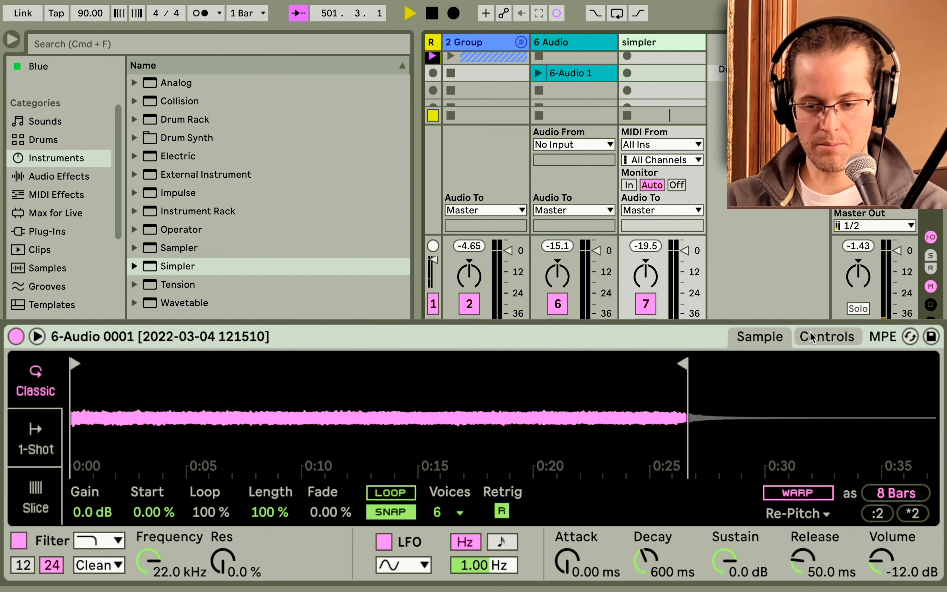
Set Simpler's attack to 742 ms and its volume to -2.25 dB.
left_click(566, 559)
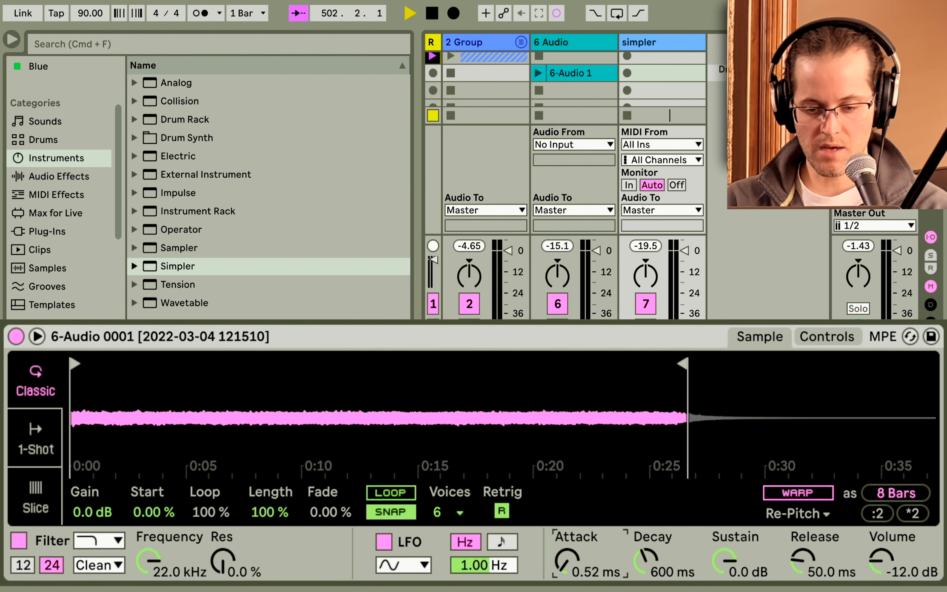
left_click_drag(566, 559, 566, 534)
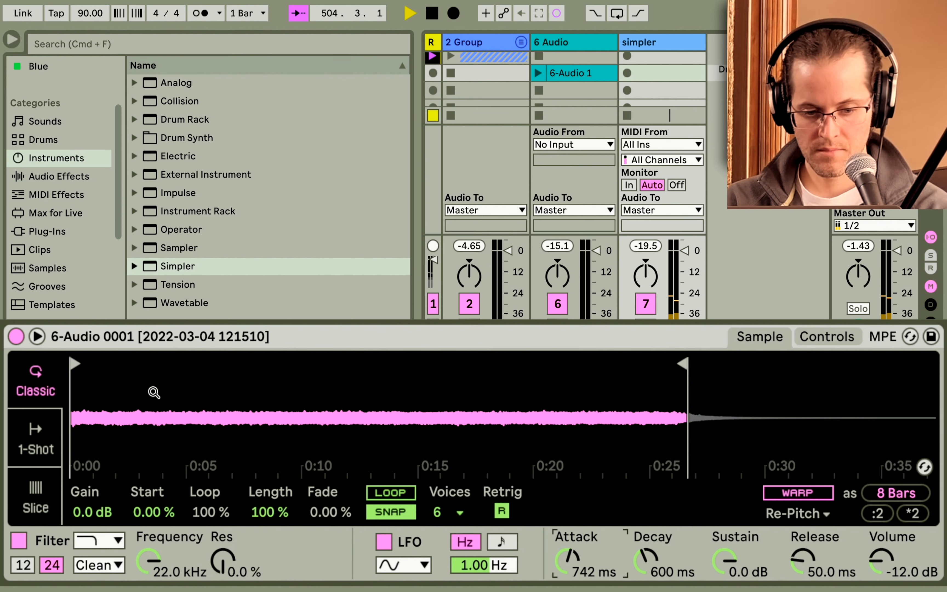
left_click_drag(89, 396, 157, 454)
left_click_drag(79, 364, 455, 367)
left_click_drag(517, 440, 517, 352)
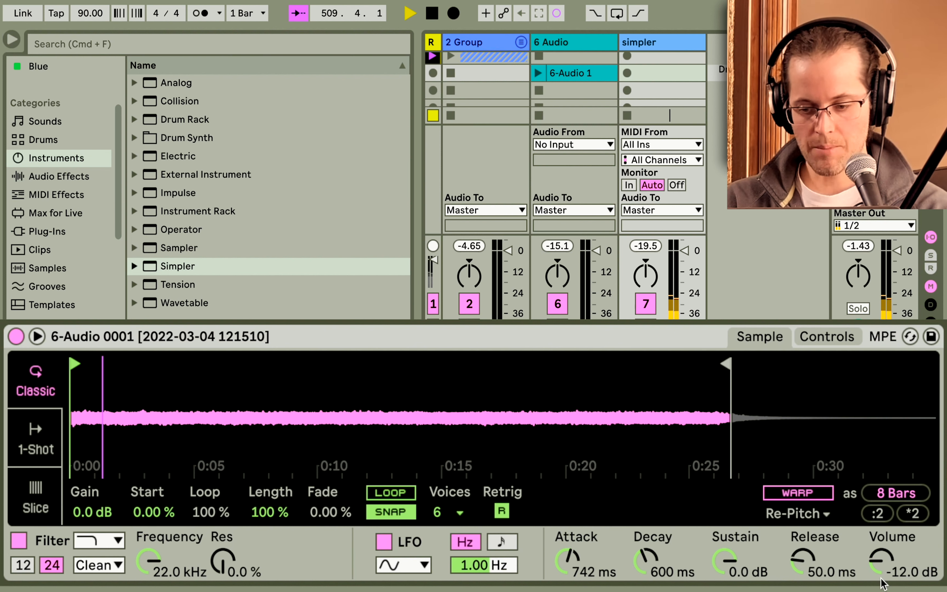
mouse_move(882, 560)
left_mouse_down()
mouse_move(882, 536)
mouse_move(882, 548)
left_mouse_up()
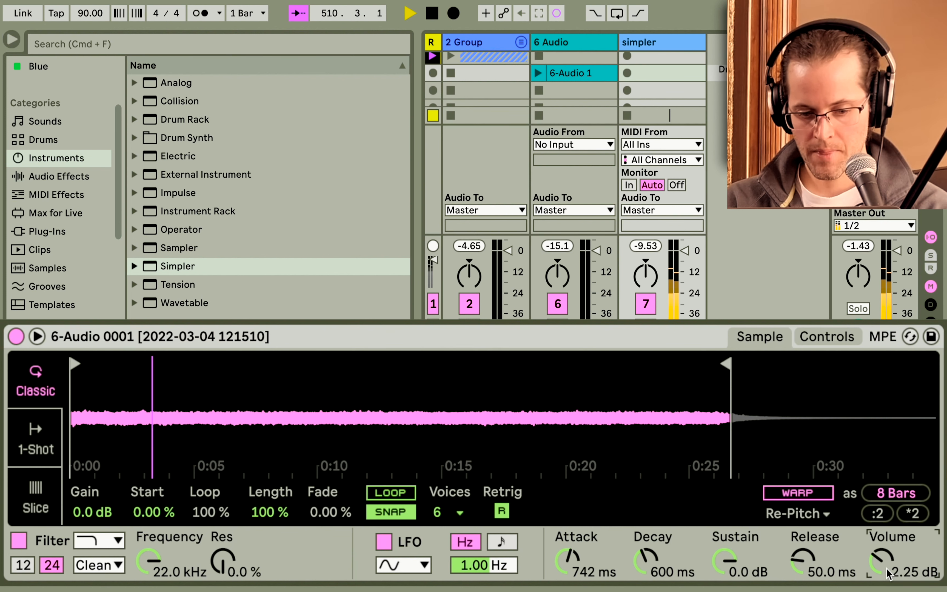
Switch Simpler's filter circuit to SMP and raise its Drive to 9.71 dB.
left_click(117, 564)
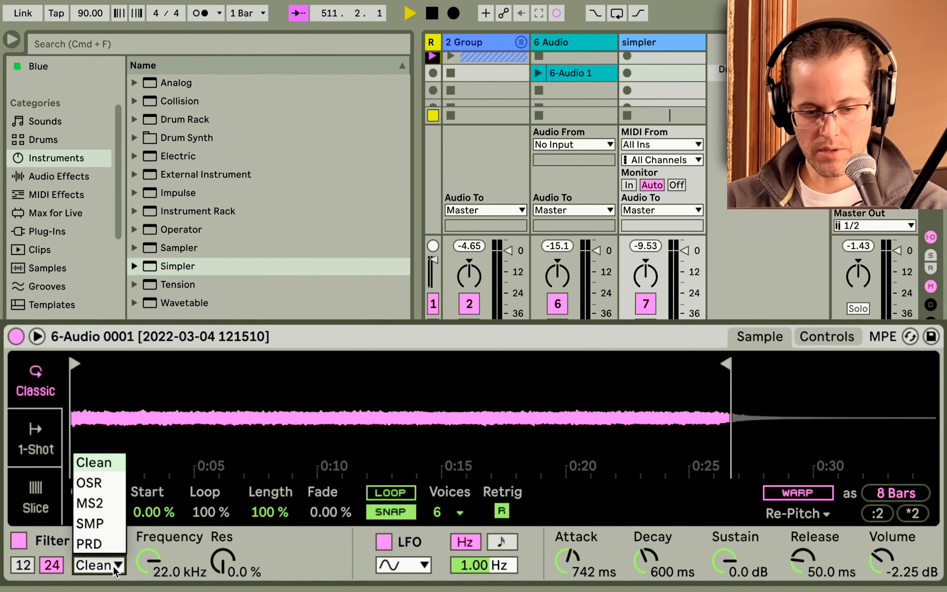
left_click(110, 522)
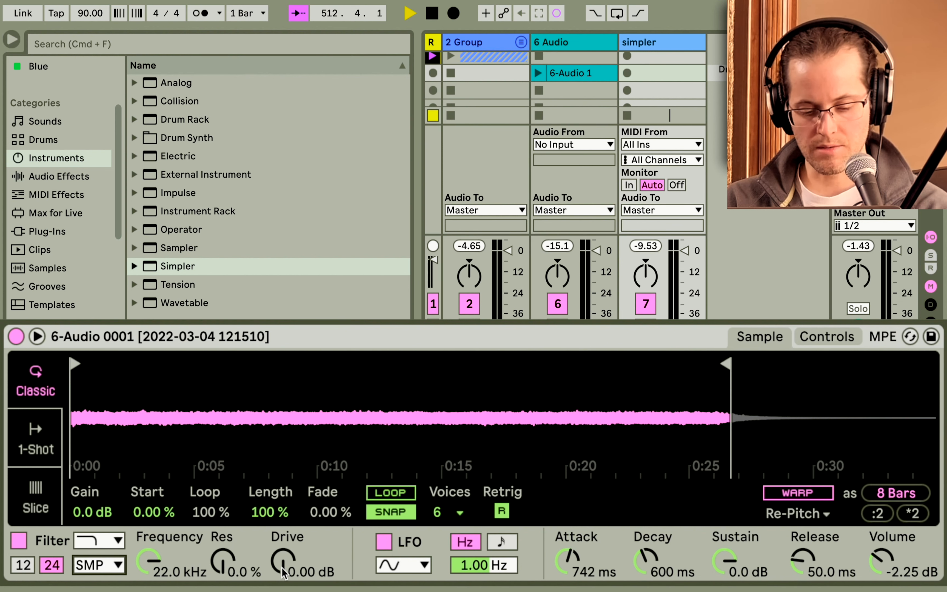
left_click_drag(283, 574, 283, 554)
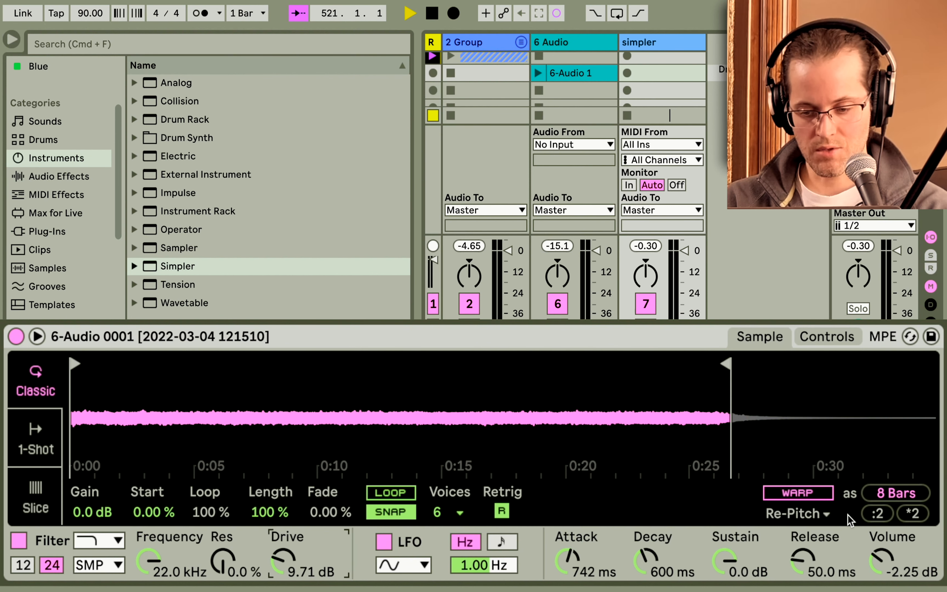
Set Simpler's release to 8.79 s and the filter frequency to 1.00 kHz.
left_click_drag(803, 557, 803, 509)
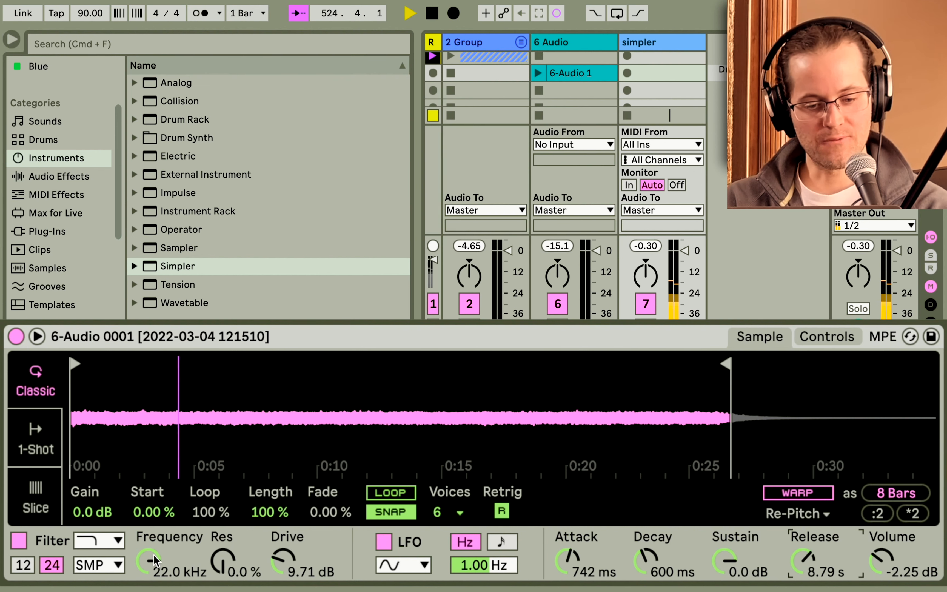
left_click_drag(149, 560, 149, 580)
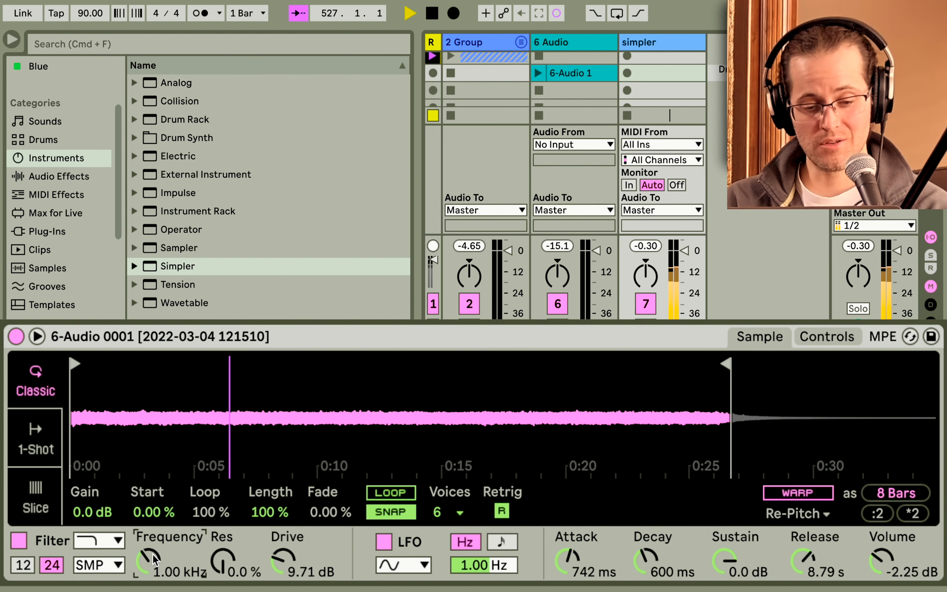
Add an LFO modulator to the simpler track and map it to Simpler's filter frequency.
left_click(59, 176)
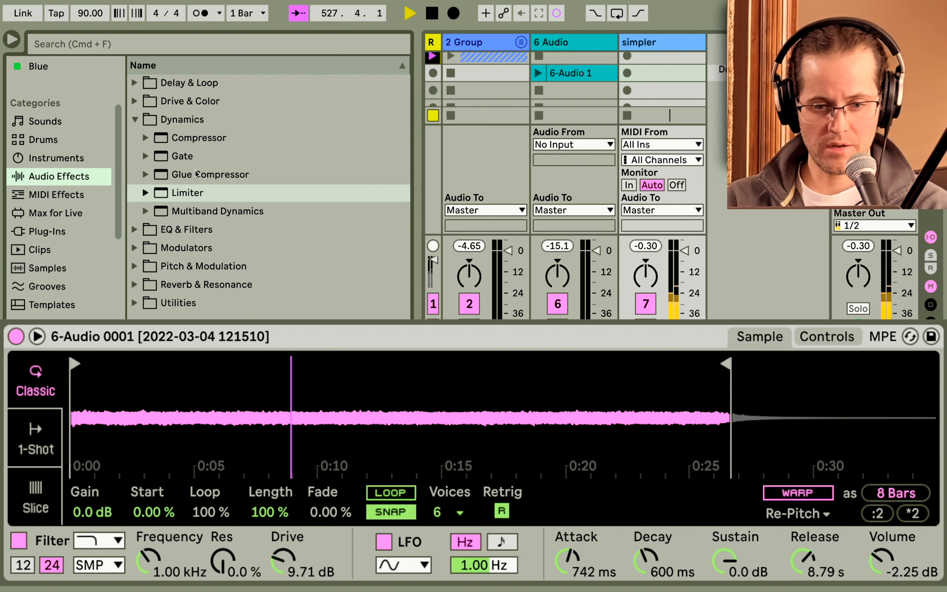
left_click(134, 120)
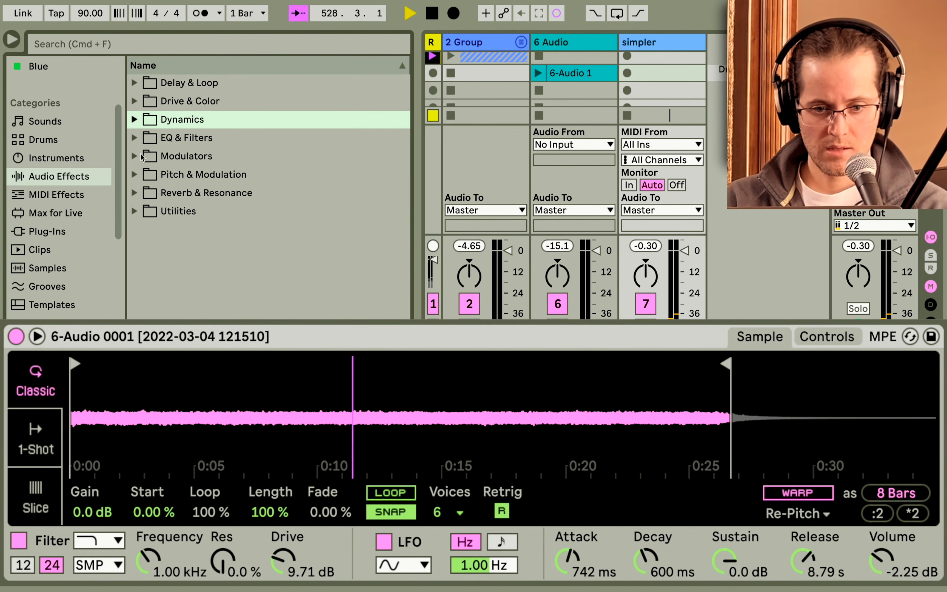
left_click(134, 156)
left_click_drag(178, 192, 946, 366)
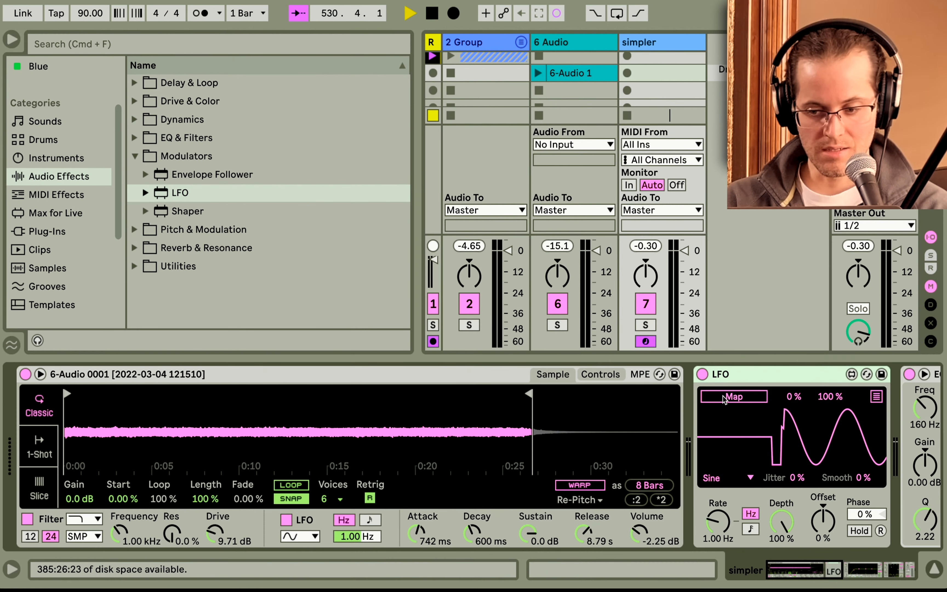
left_click(724, 398)
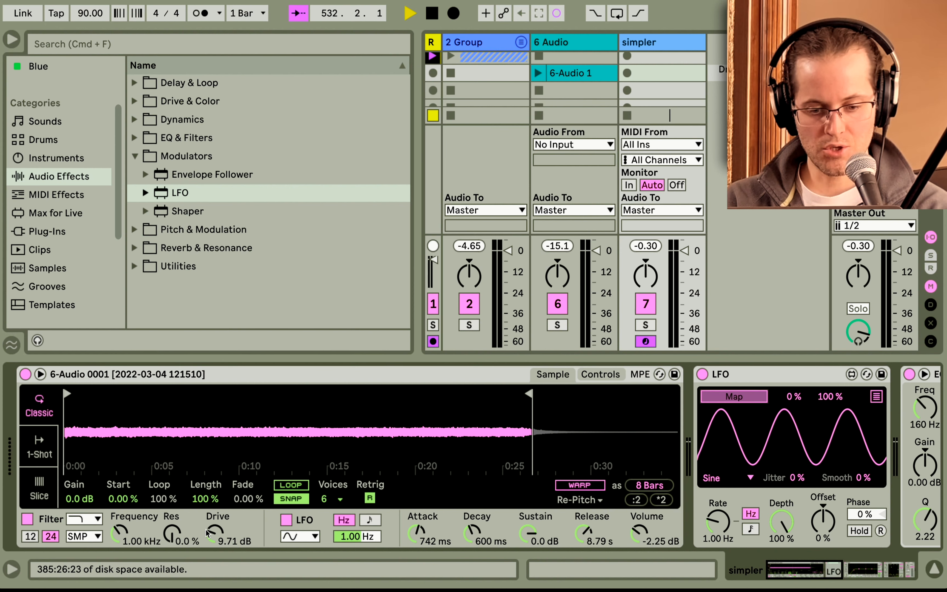
left_click(121, 533)
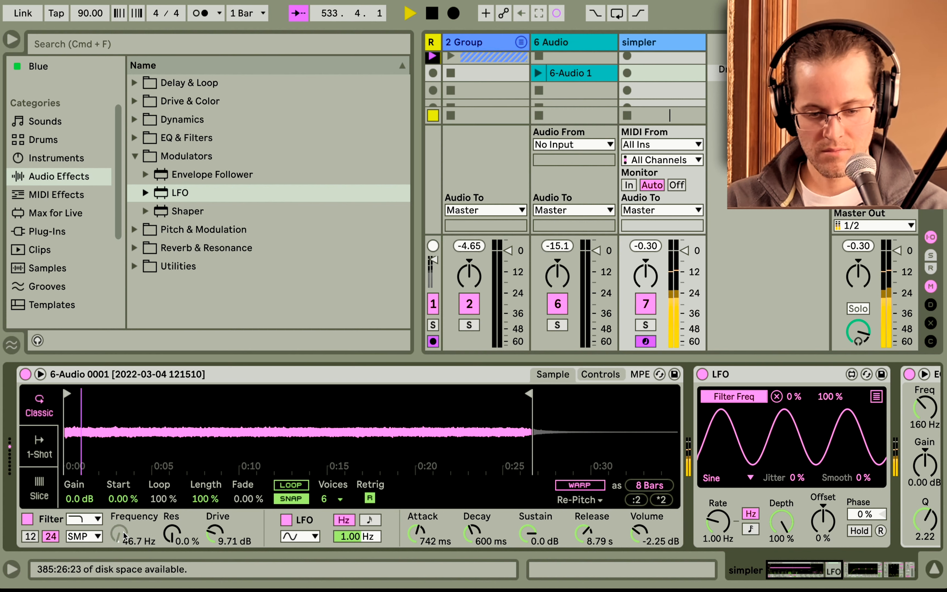
Set the LFO depth to 9.45 % and its rate to 0.03 Hz.
left_click_drag(781, 522, 781, 568)
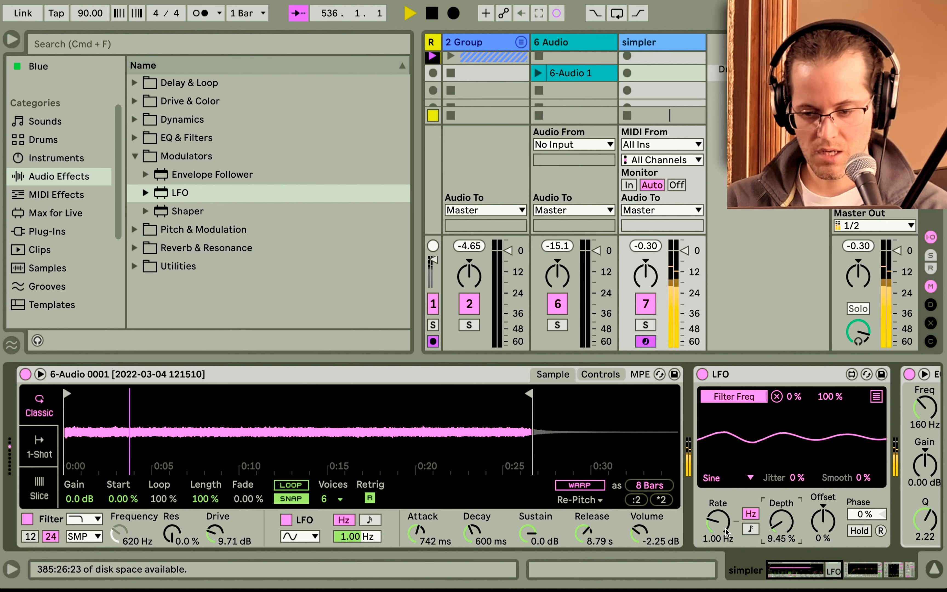
left_click_drag(718, 522, 718, 546)
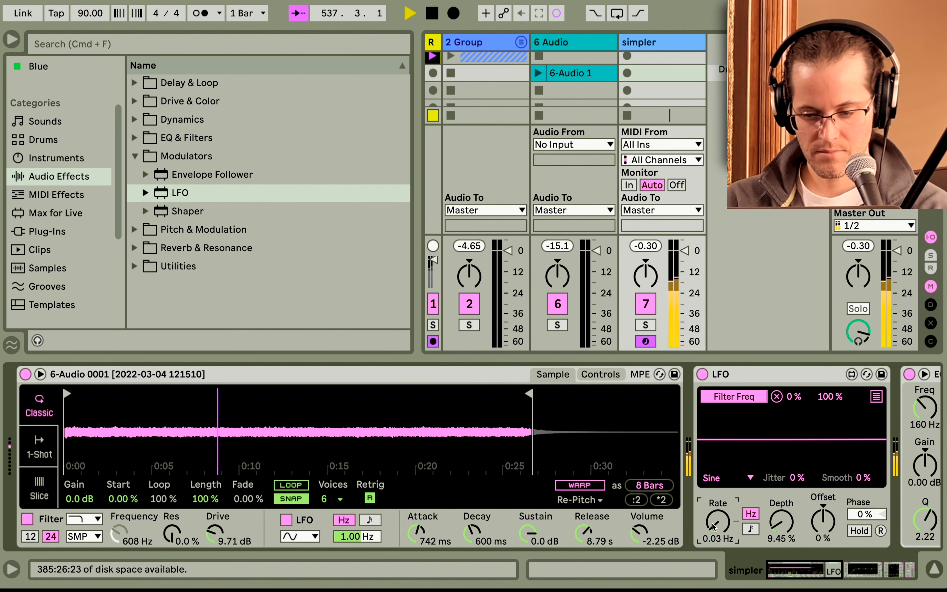
Create an empty MIDI clip in the simpler track's first slot.
double_click(641, 75)
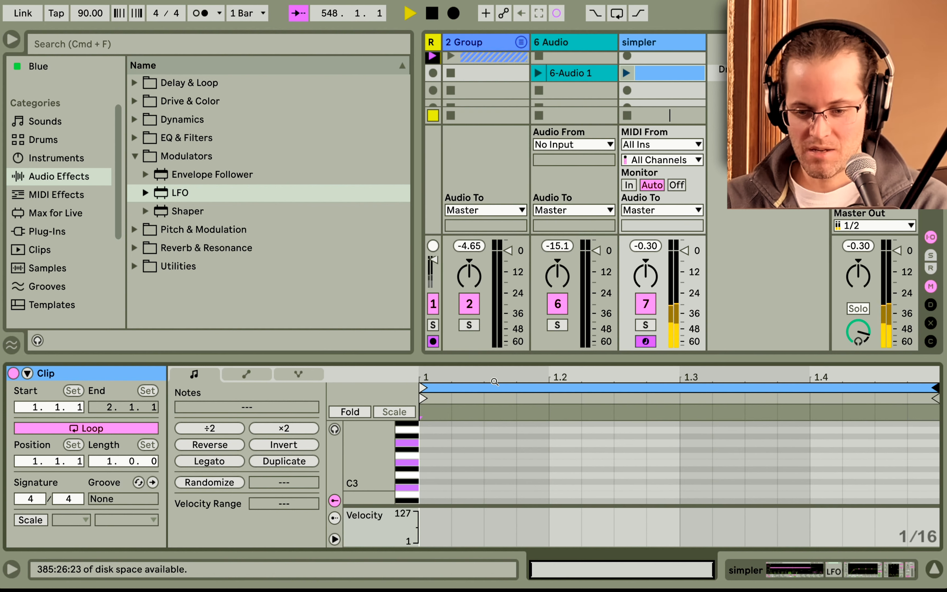
Draw notes C3, E3 and G3 at the start of the simpler clip.
double_click(434, 487)
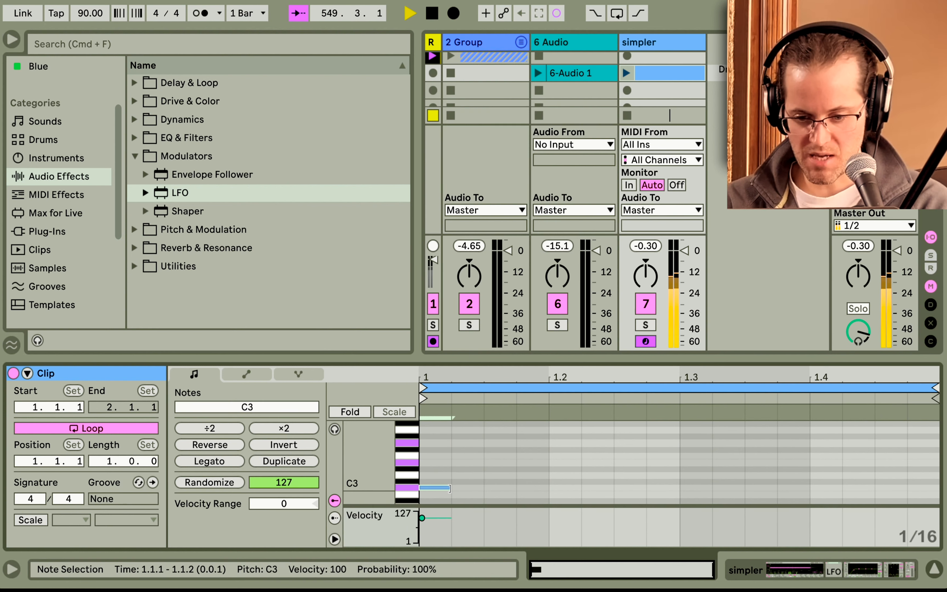
key("b")
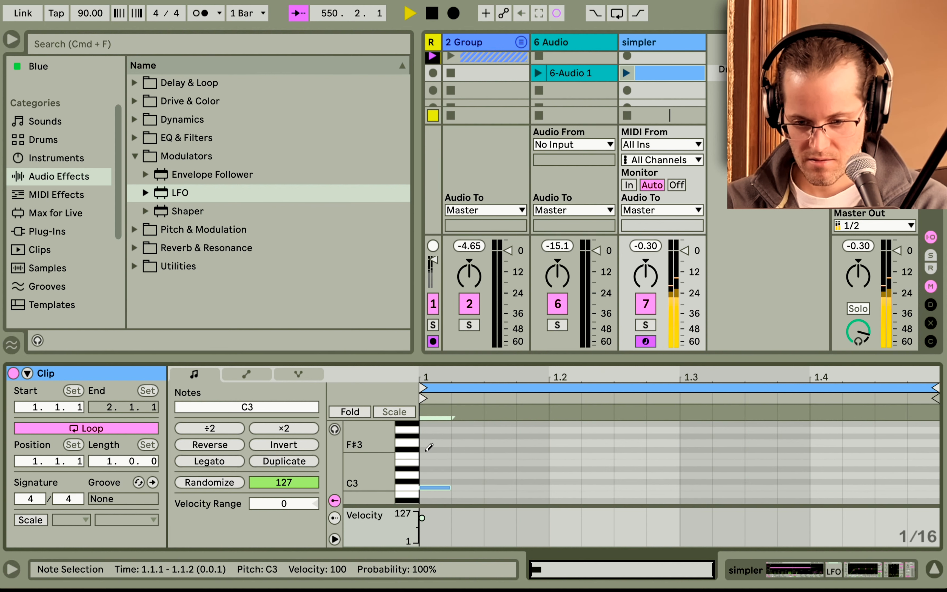
left_click(431, 462)
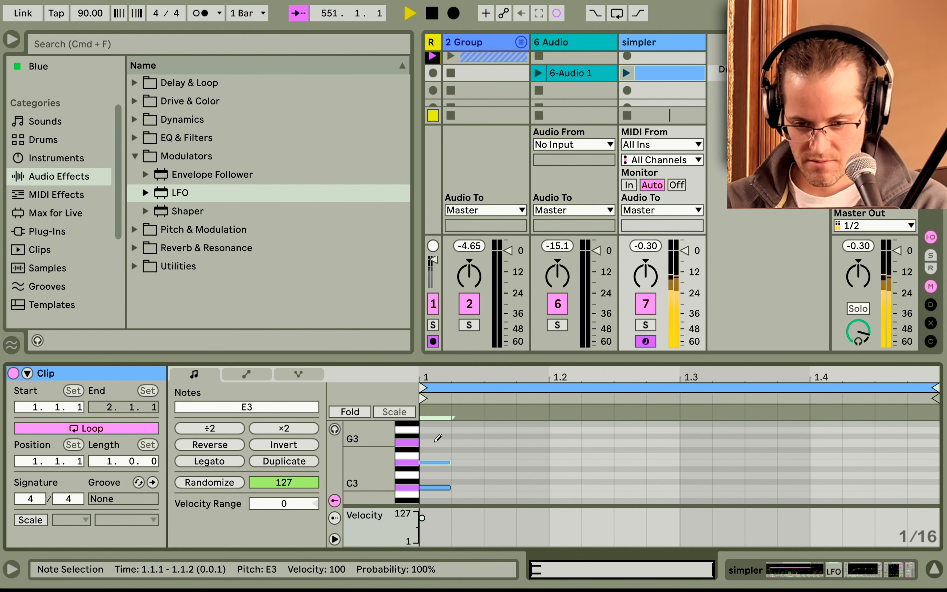
left_click(437, 442)
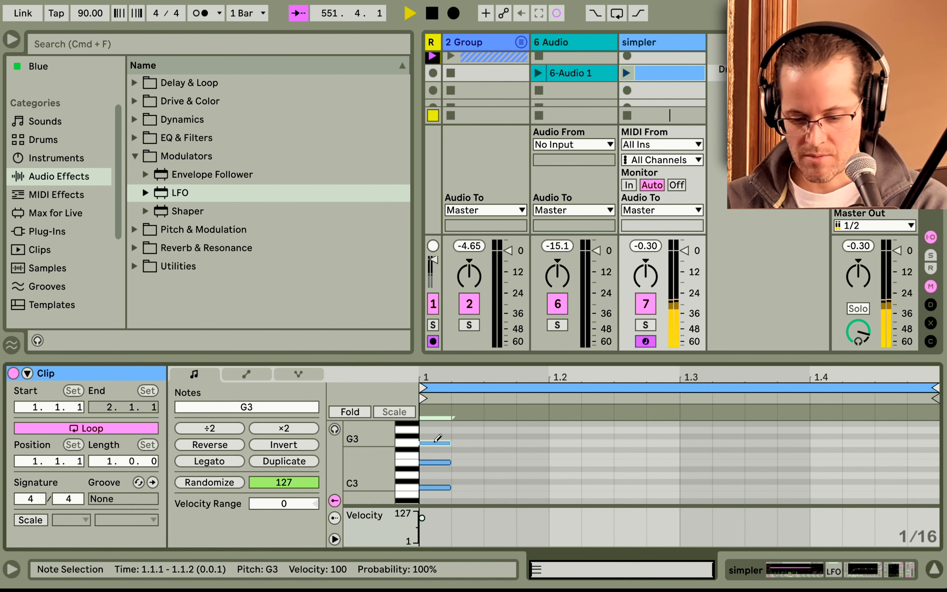
Select the three notes, stretch them with Legato, and audition the clip once.
left_click(472, 429)
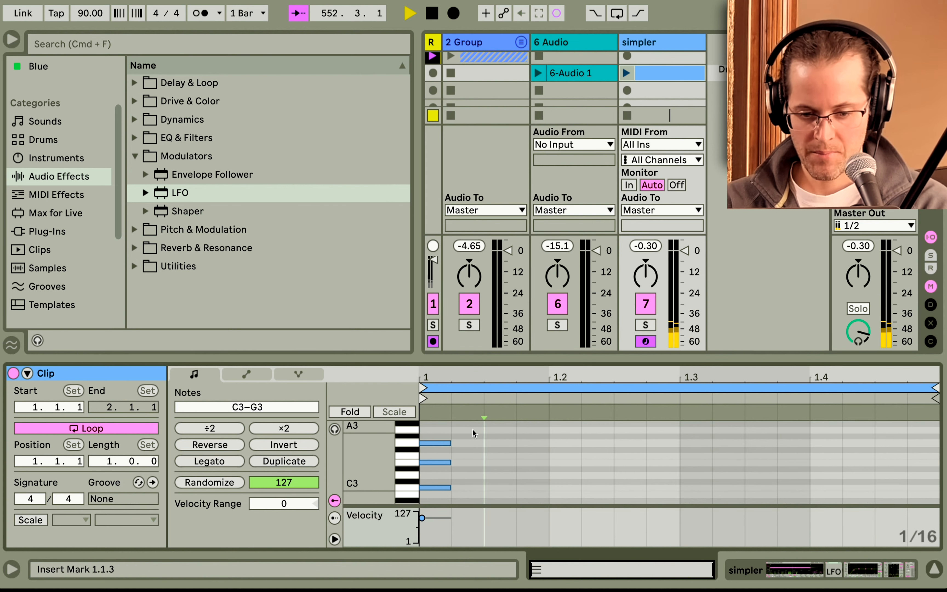
left_click_drag(474, 431, 419, 497)
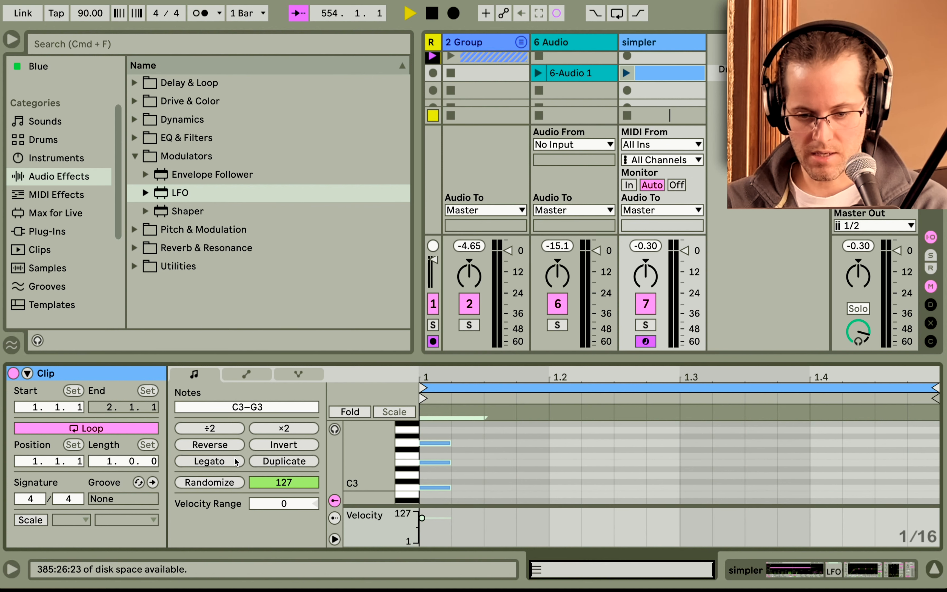
left_click(237, 461)
left_click(628, 72)
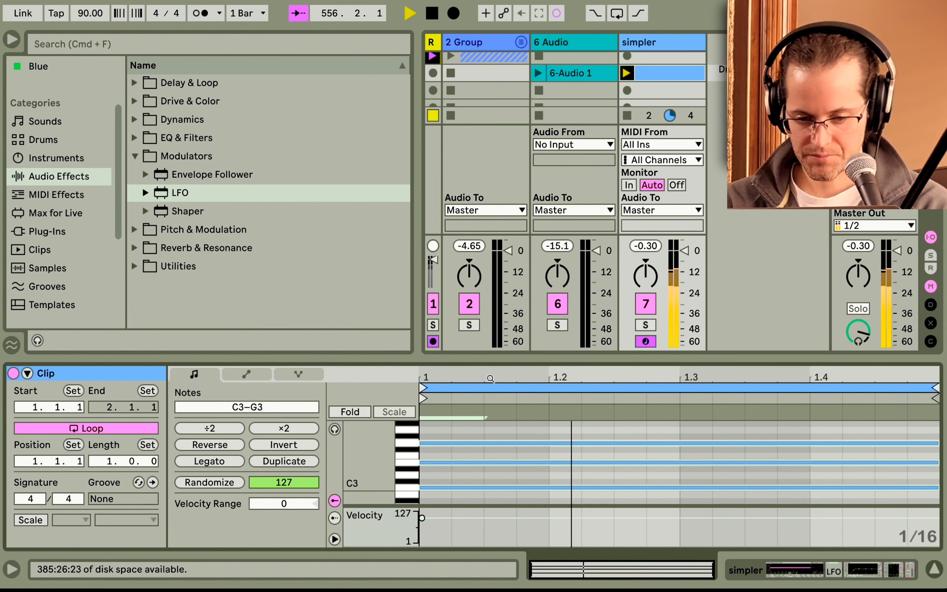
left_click(628, 116)
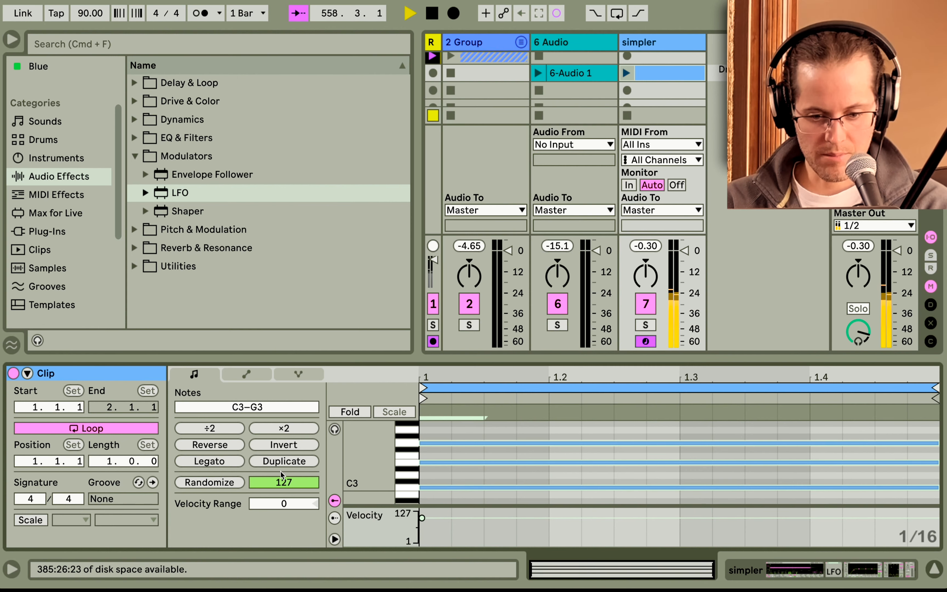
Duplicate the clip's loop until the clip is 32 bars long.
left_click(286, 463)
left_click(286, 463)
left_click(286, 463)
left_click(286, 463)
left_click(291, 463)
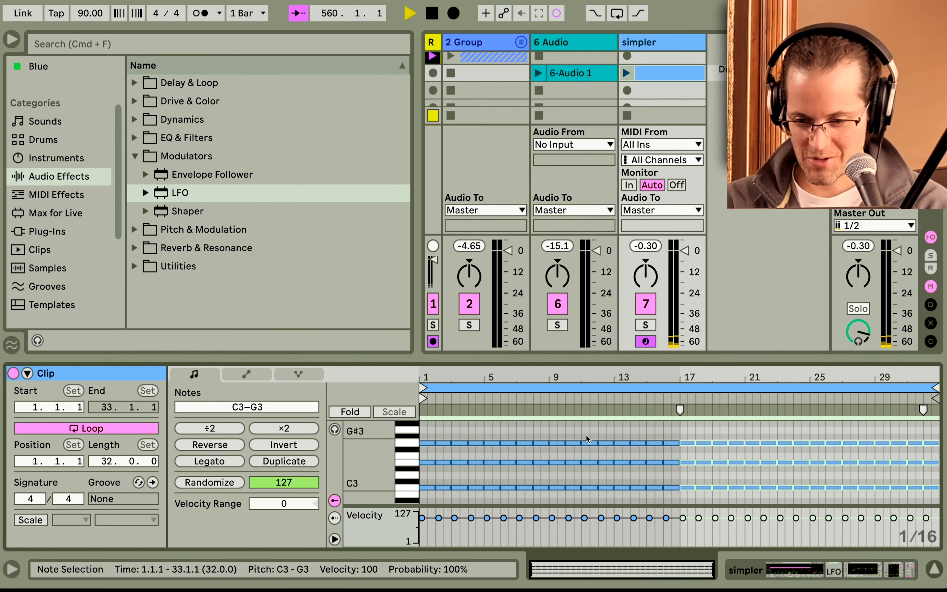
Delete all notes after the first bar and apply Legato so the chord spans the full 32 bars.
left_click_drag(436, 427, 938, 499)
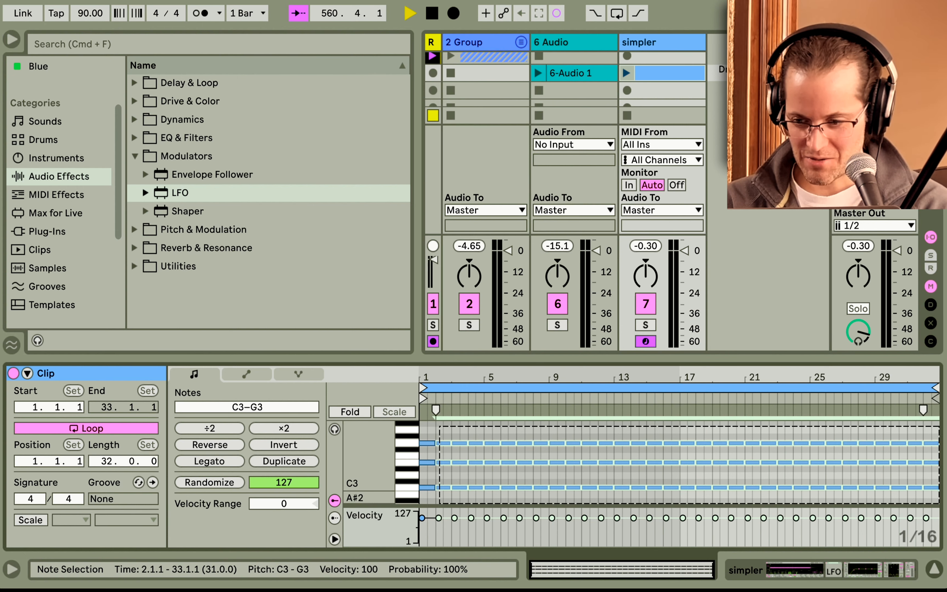
key("Delete")
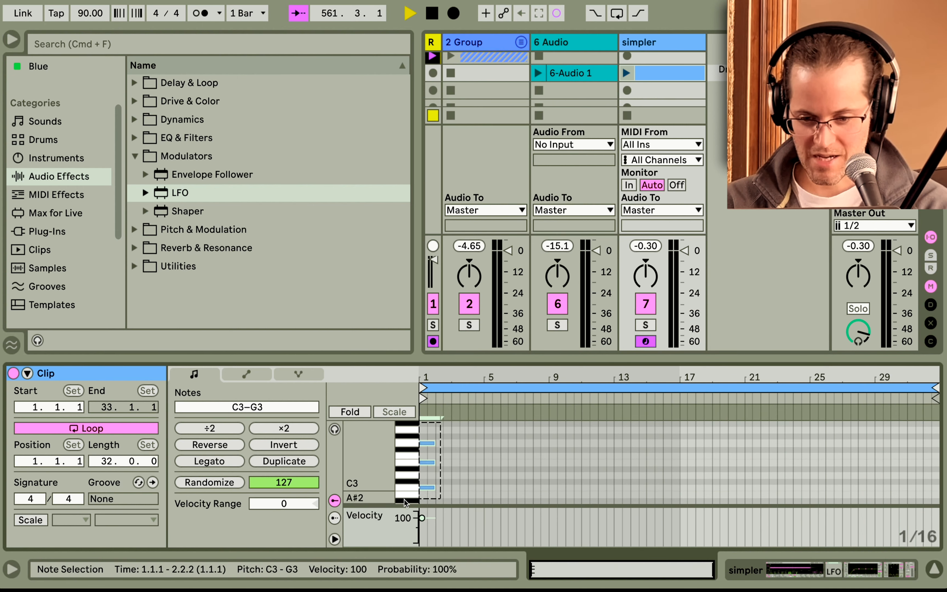
left_click(242, 465)
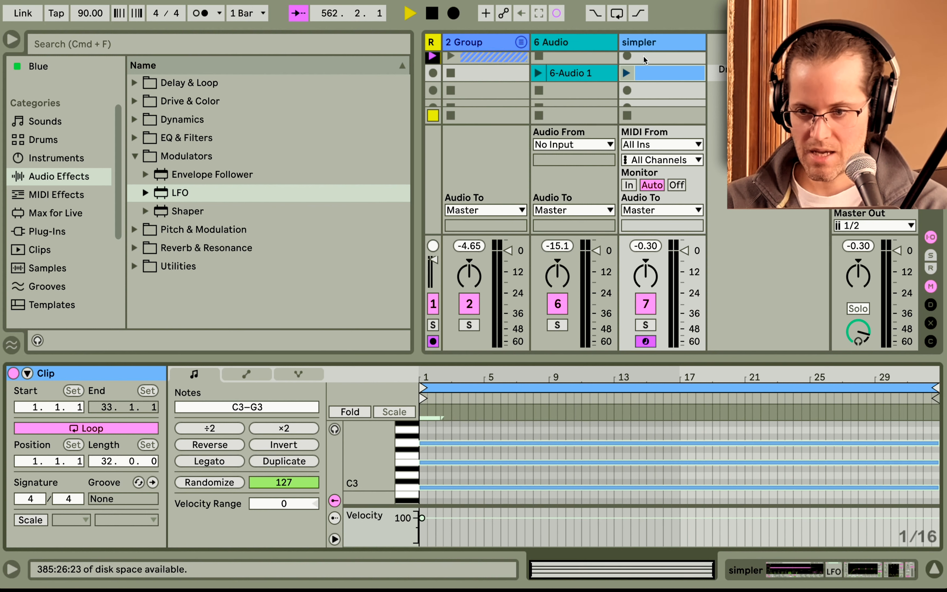
Launch the clip, open the simpler track's devices, and set the LFO rate to 0.11 Hz.
left_click(629, 73)
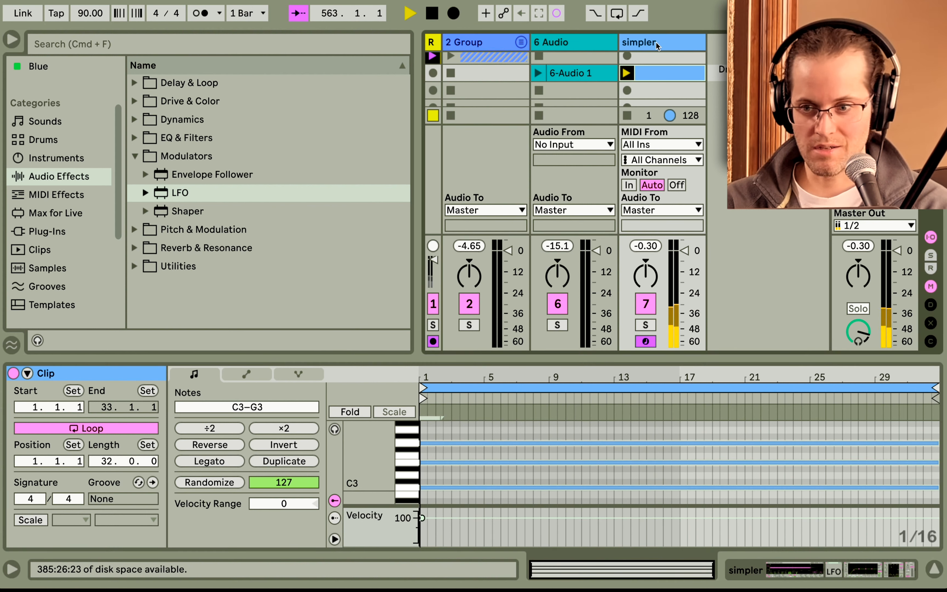
left_click(634, 41)
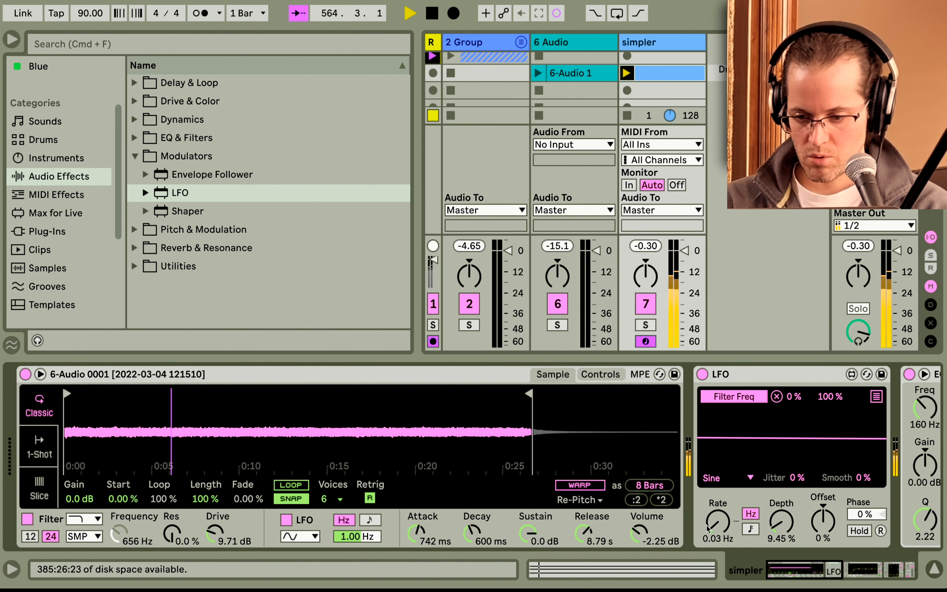
left_click(718, 520)
left_click_drag(718, 521, 718, 518)
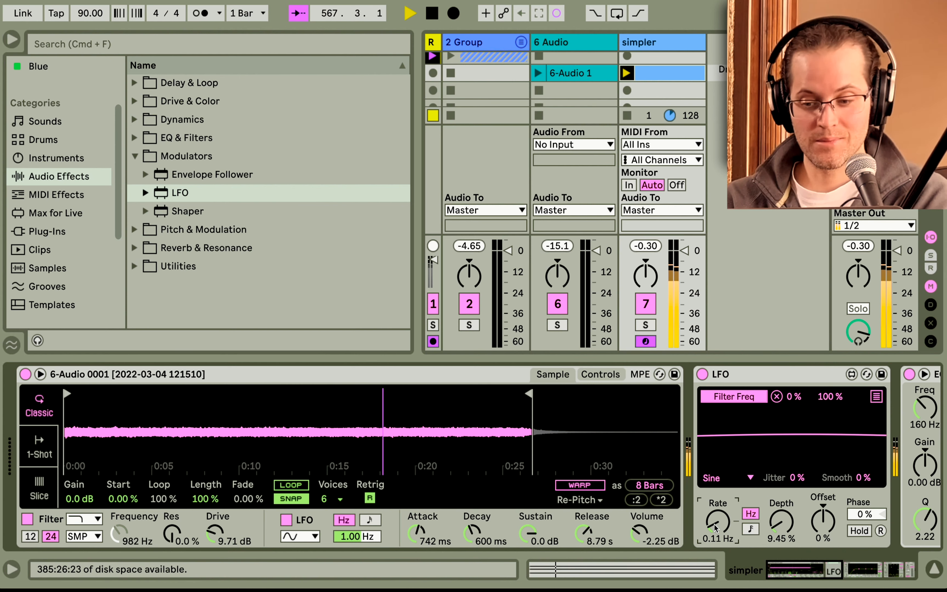
Map the LFO's second slot to Simpler's filter resonance.
left_click(877, 397)
left_click(752, 411)
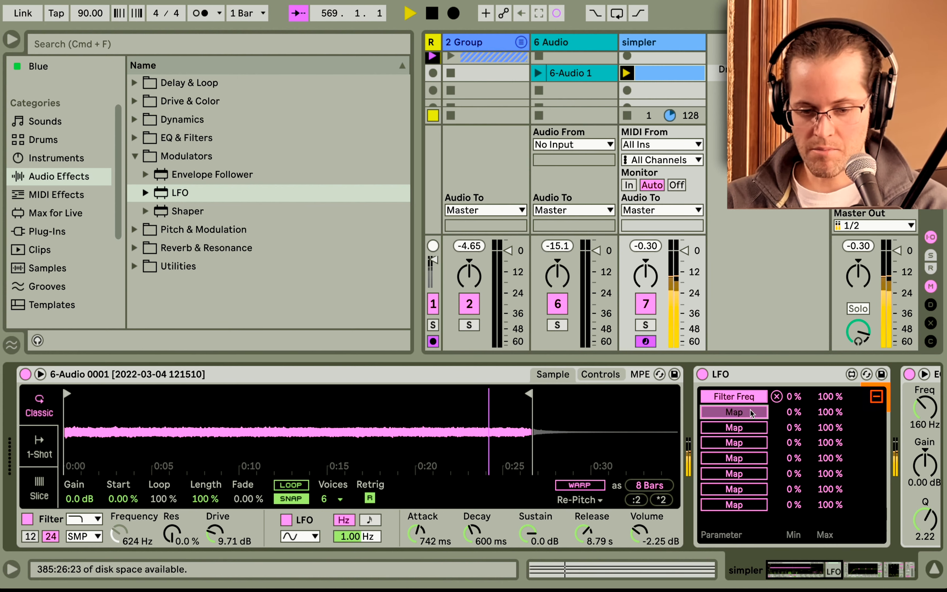
left_click(172, 538)
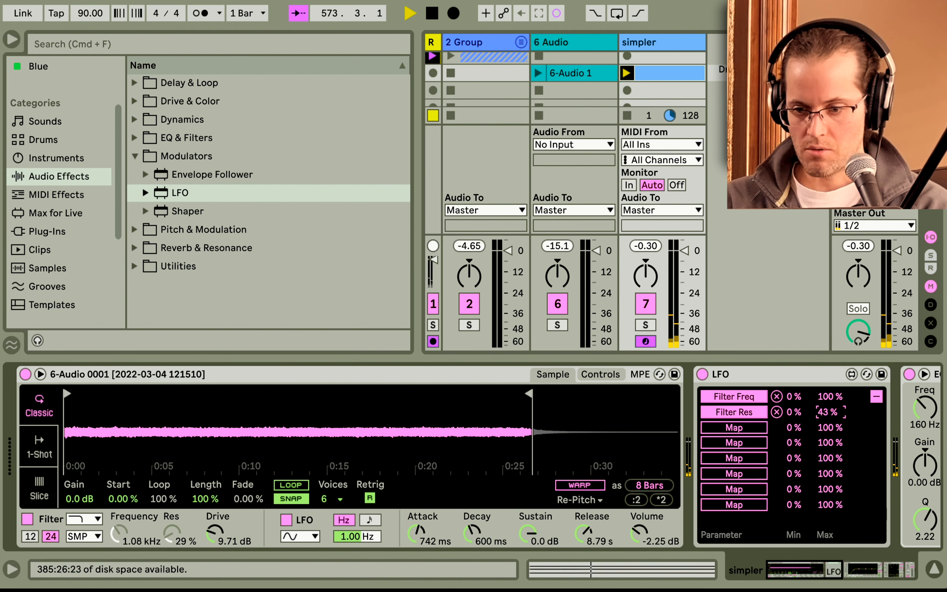
Turn on looping for the sample in Simpler.
left_click(659, 74)
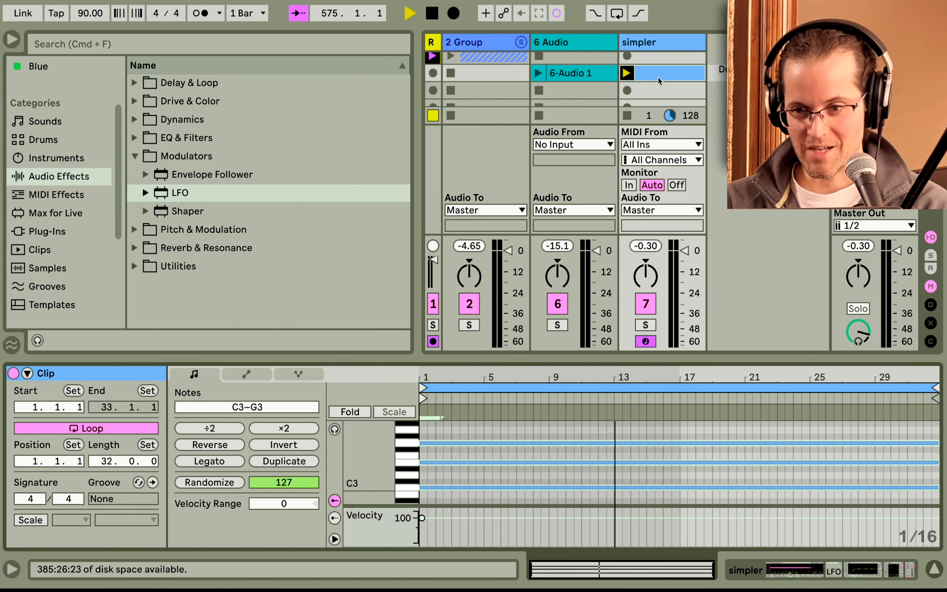
left_click(658, 44)
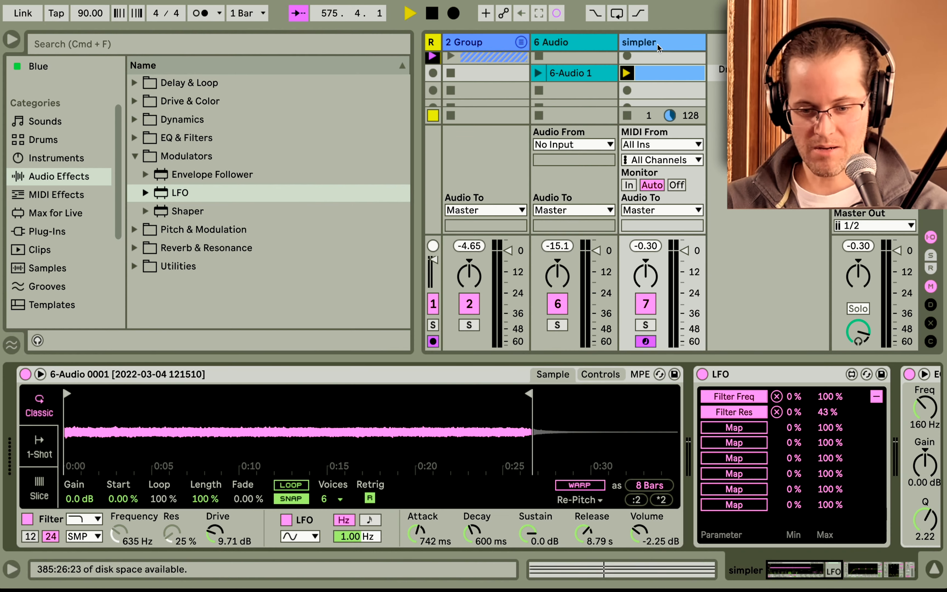
left_click(290, 485)
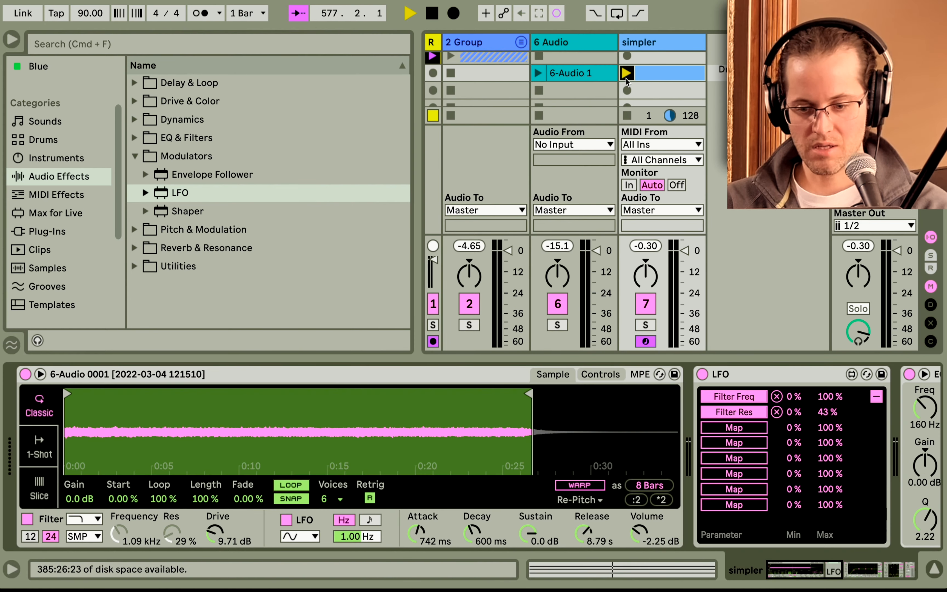
Play the clip and lower Simpler's volume to -7.43 dB.
left_click(626, 77)
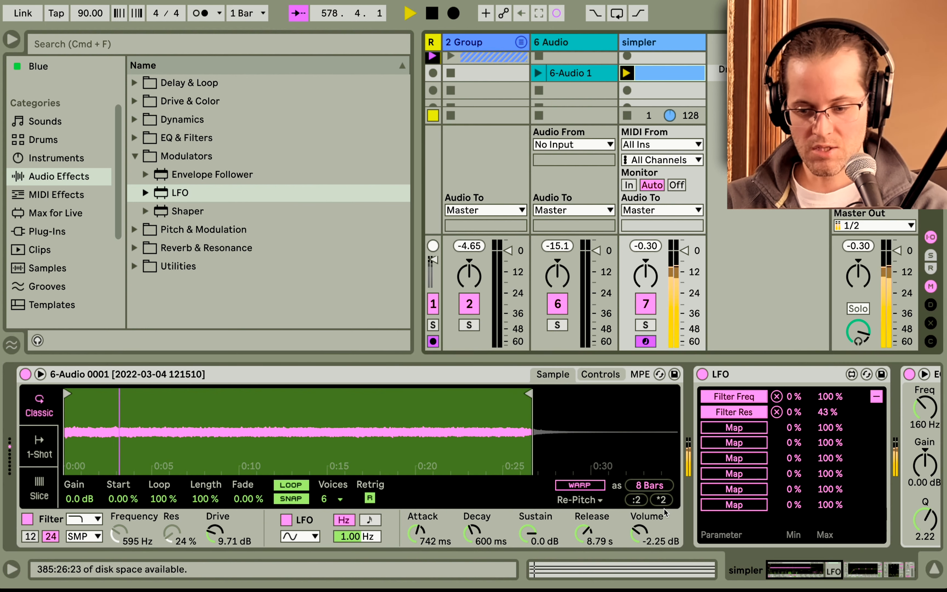
left_click_drag(639, 532, 639, 545)
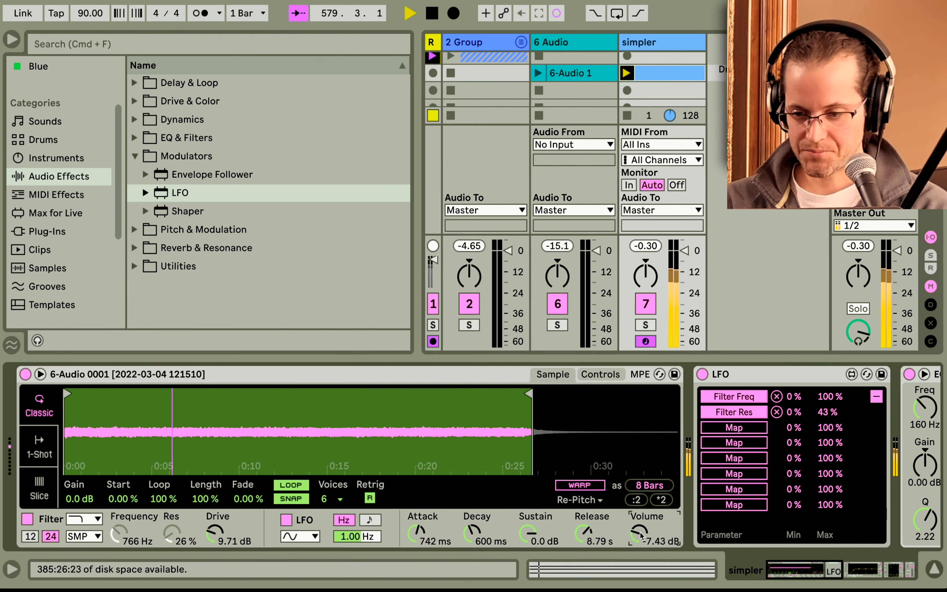
Collapse the LFO's mapping list and duplicate the LFO device.
scroll(763, 488, "right", 5)
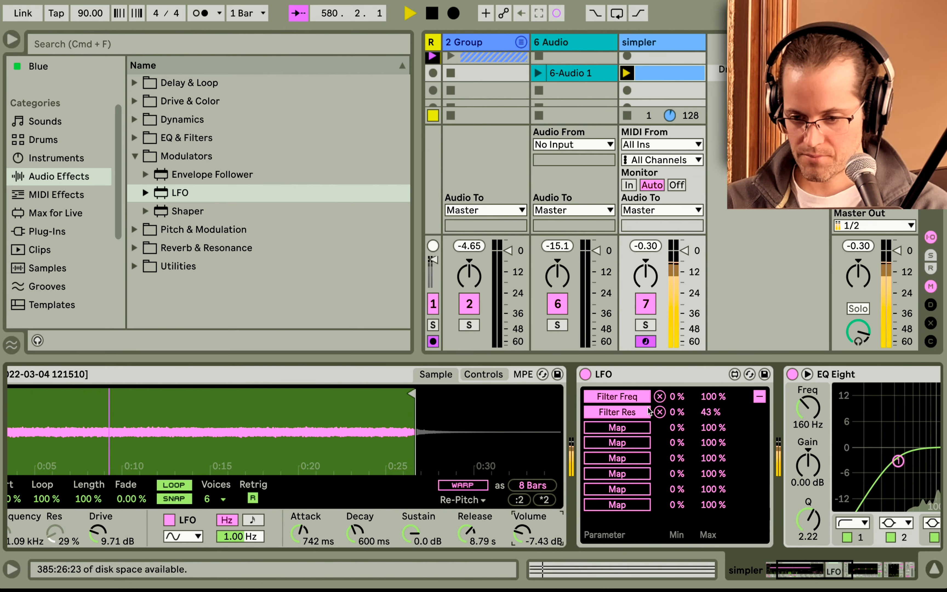
left_click(759, 395)
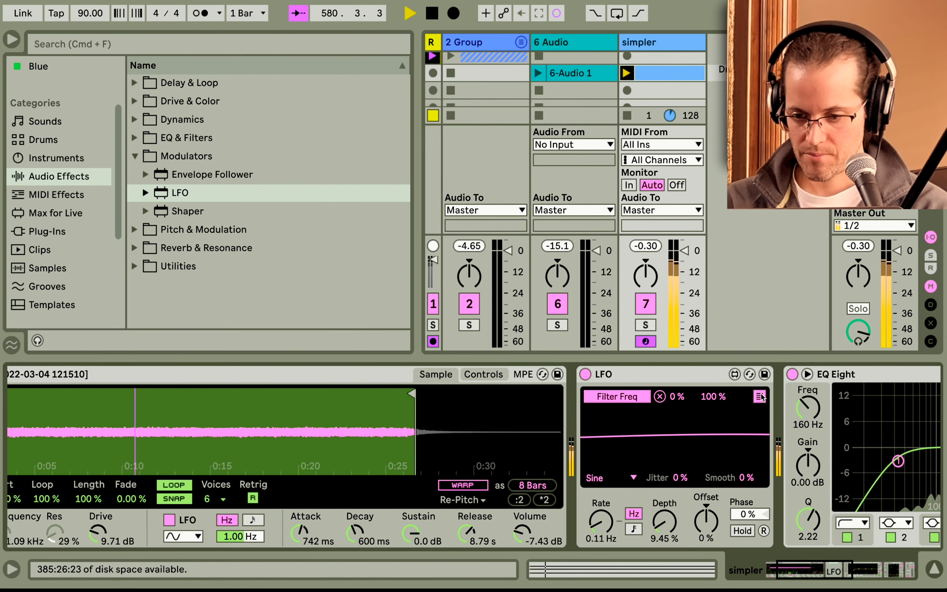
left_click(702, 375)
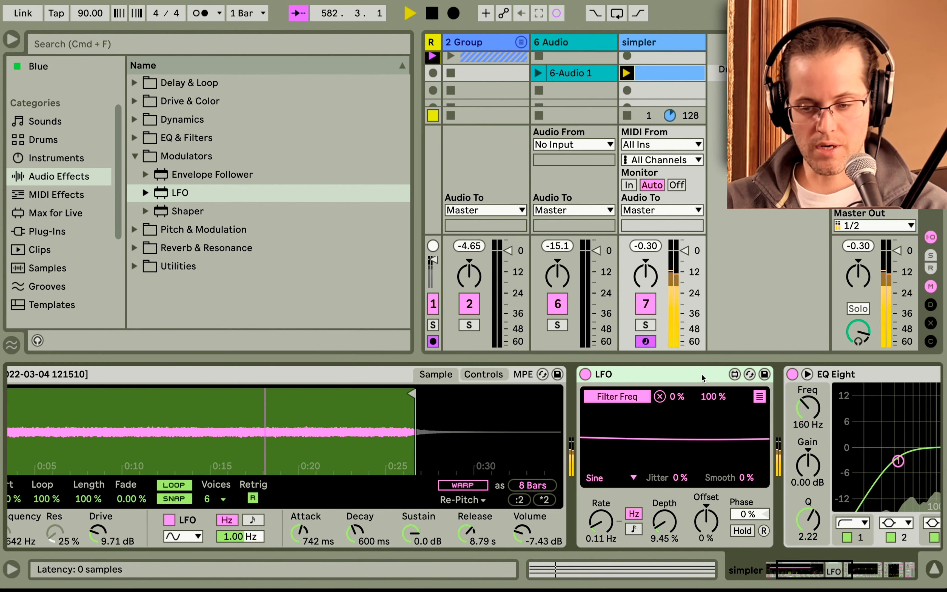
key("super+d")
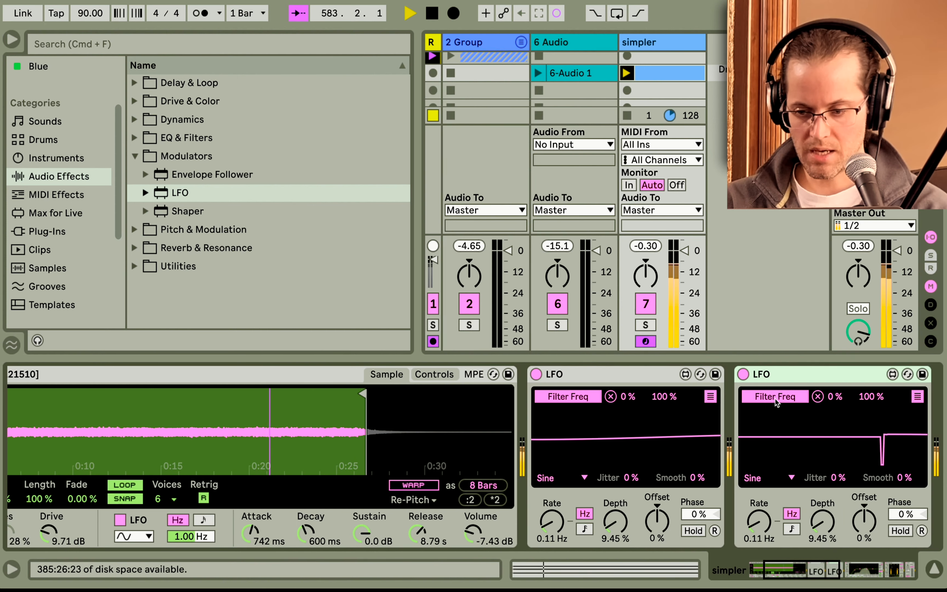
Remove the filter frequency mapping from the duplicated LFO.
left_click(818, 396)
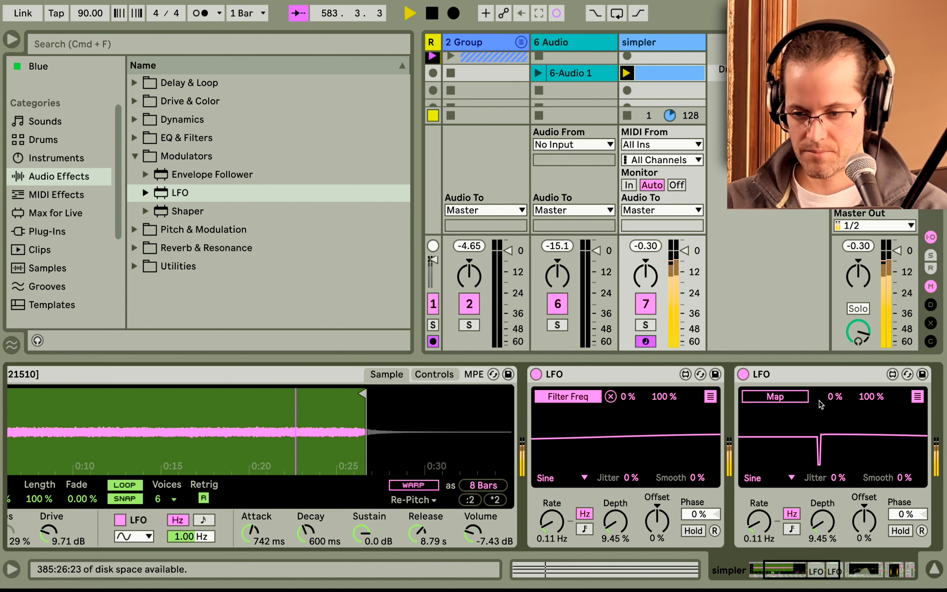
left_click(917, 396)
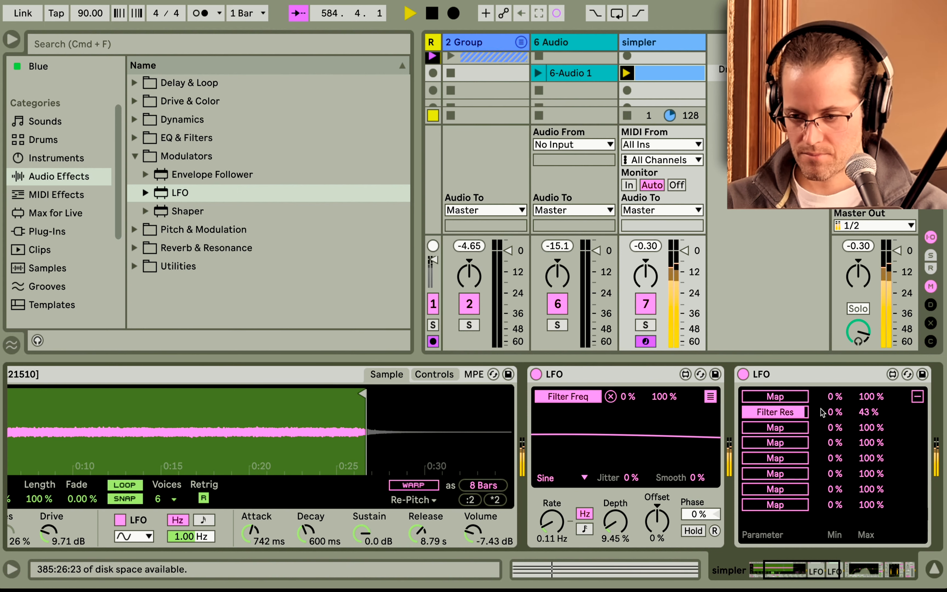
left_click(917, 396)
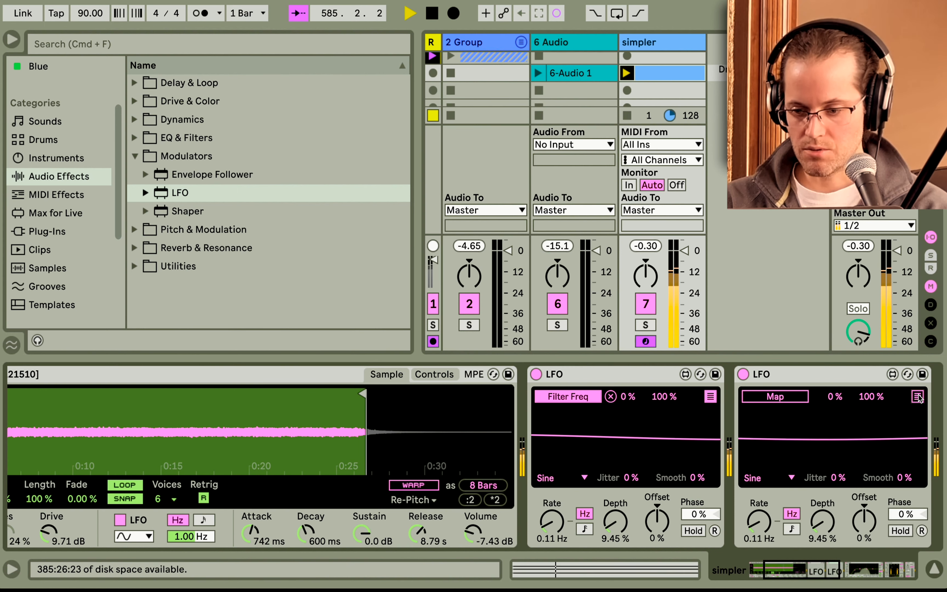
Map the duplicated LFO to the first LFO's rate.
left_click(791, 400)
left_click(548, 525)
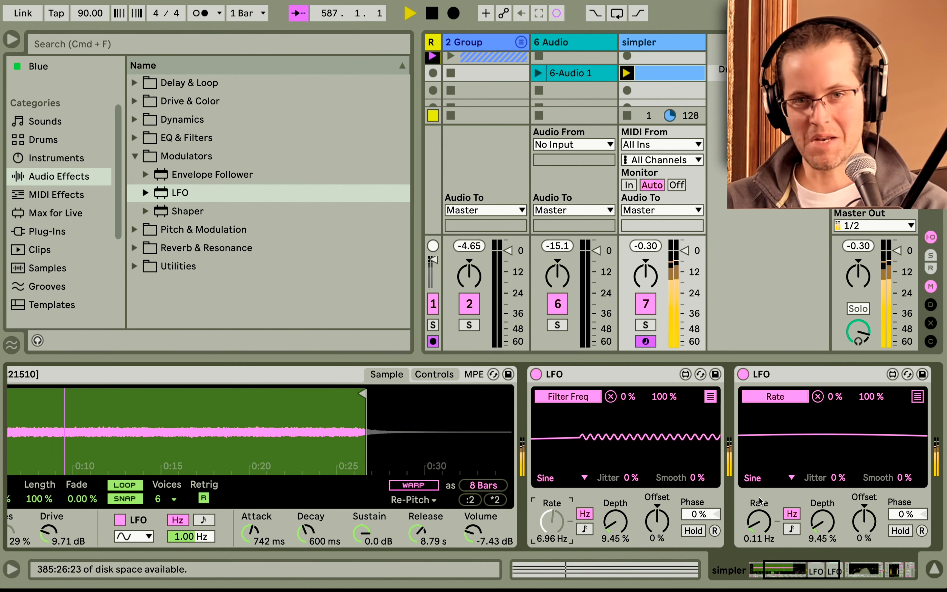
Set the second LFO's offset to -70 % and its rate to 0.52 Hz.
left_click_drag(864, 520, 864, 553)
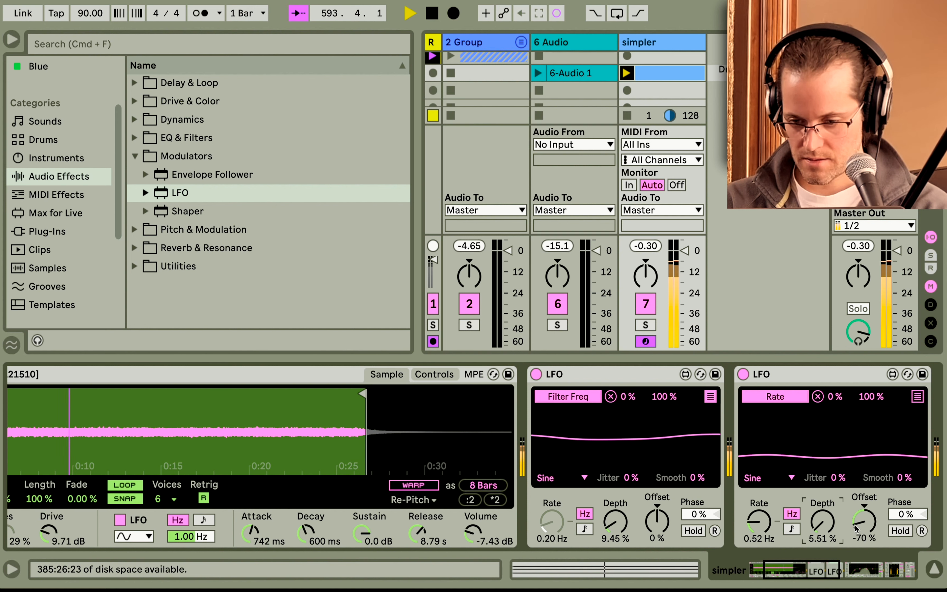
left_click_drag(760, 523, 760, 541)
Collapse the second LFO device in the chain.
scroll(751, 531, "left", 5)
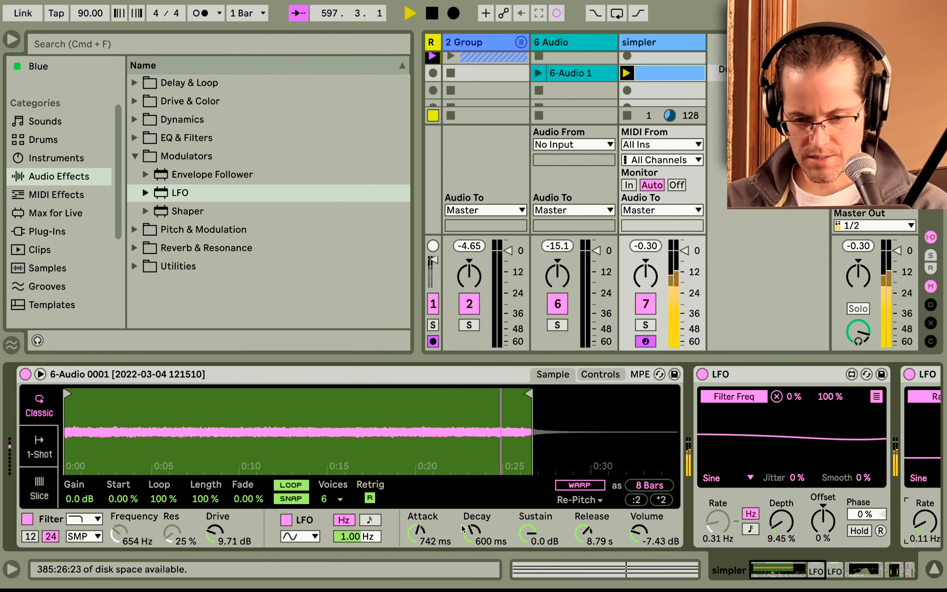
scroll(462, 525, "right", 10)
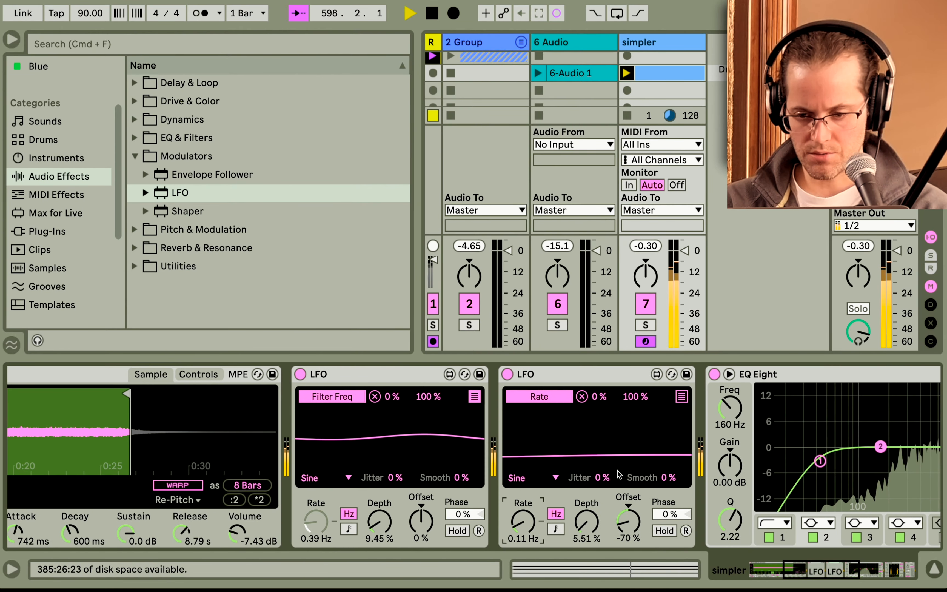
double_click(589, 380)
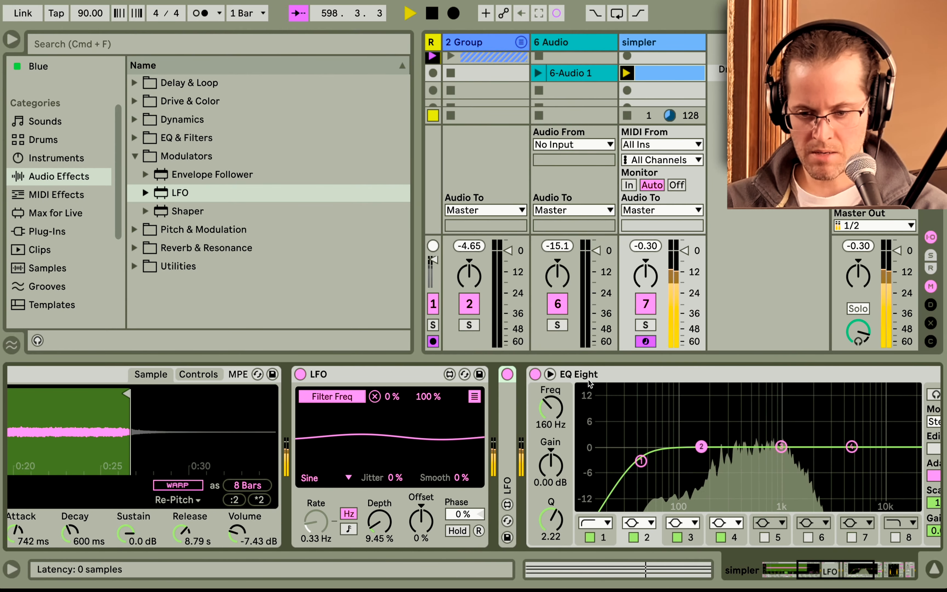
Insert an Auto Filter before the EQ Eight on the simpler track.
left_click(135, 156)
left_click(134, 138)
left_click_drag(188, 156, 524, 418)
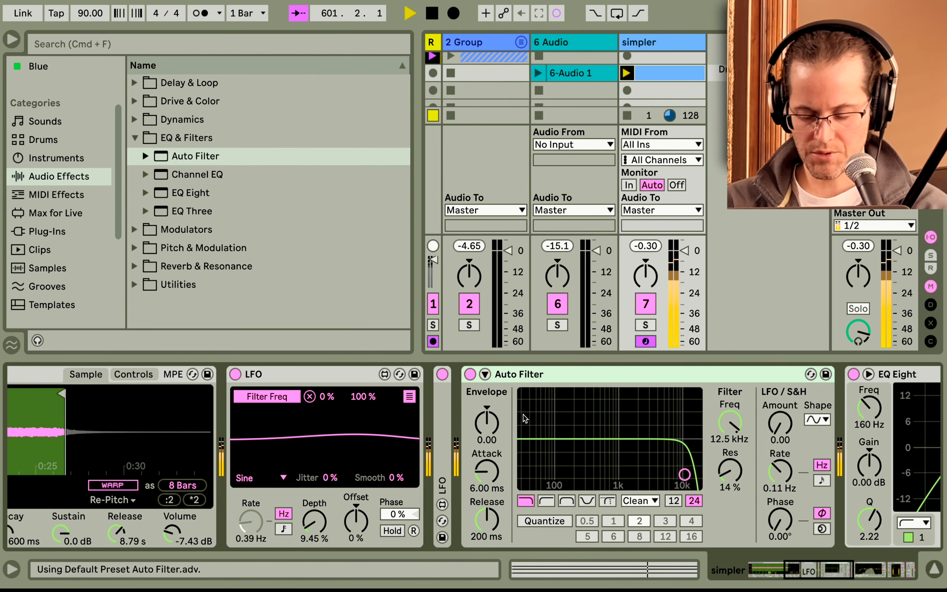
Switch the Auto Filter to a lowpass type and set its cutoff to about 682 Hz with about 21 % resonance.
left_click(527, 502)
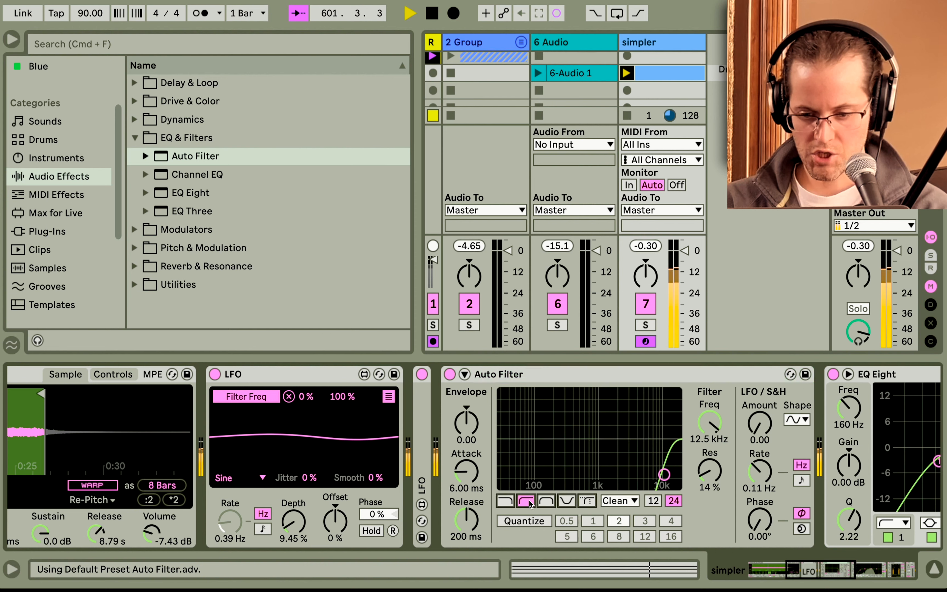
left_click(554, 501)
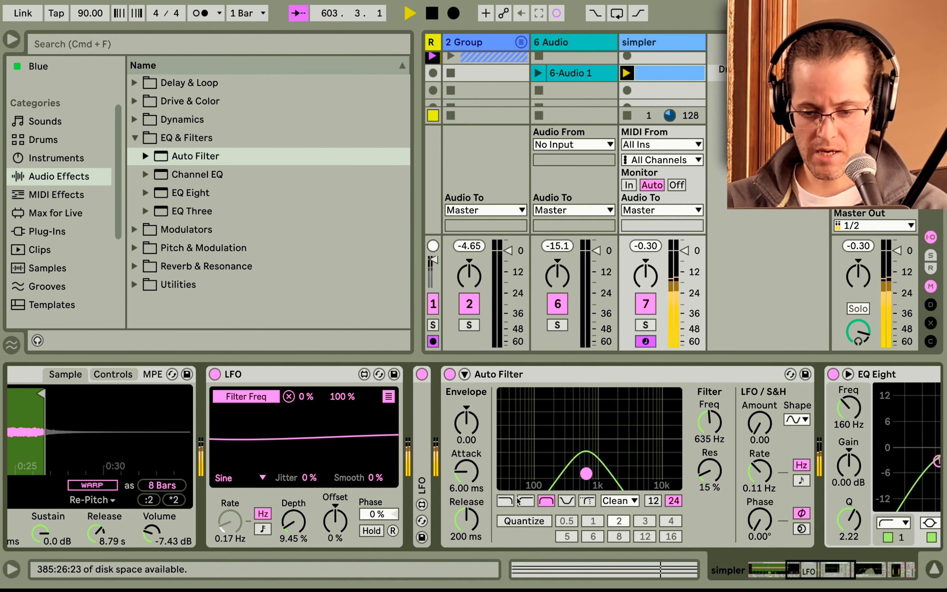
left_click(507, 501)
mouse_move(586, 474)
left_mouse_down()
mouse_move(661, 474)
mouse_move(587, 468)
left_mouse_up()
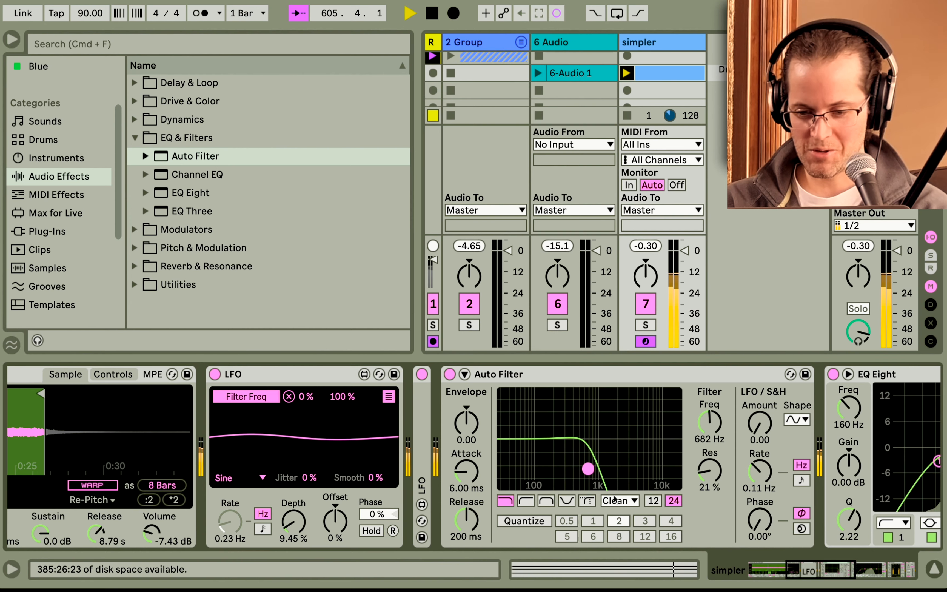
Hide the in/out section and launch the water-sound clips on the Higher and LowerLOWER tracks.
scroll(689, 467, "left", 10)
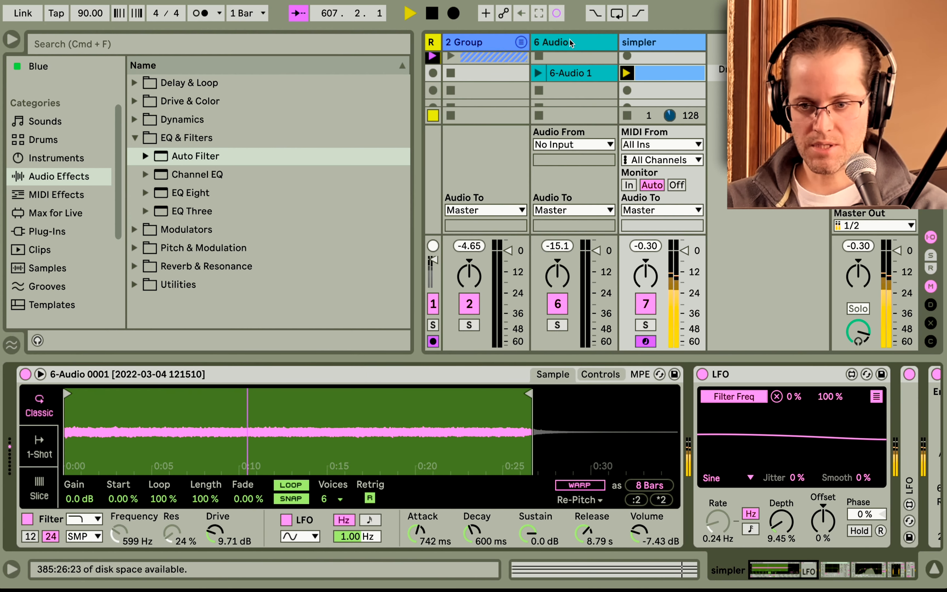
left_click(521, 42)
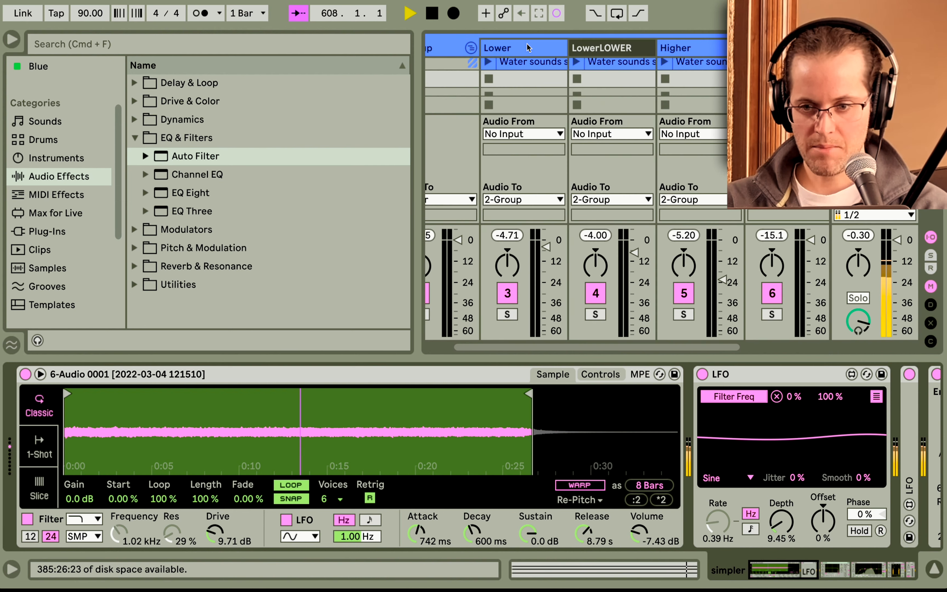
key("super+alt+i")
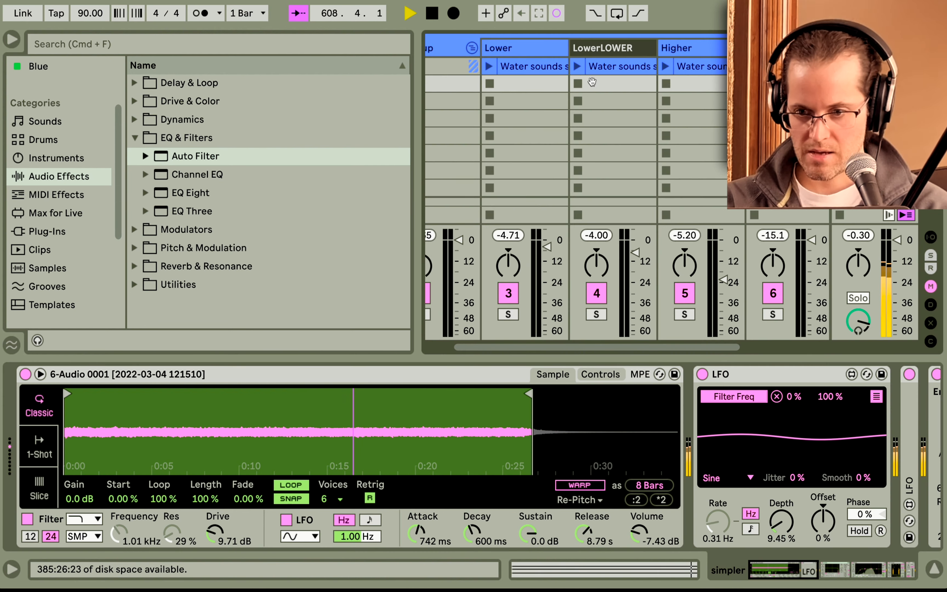
scroll(615, 113, "left", 2)
scroll(615, 113, "right", 1)
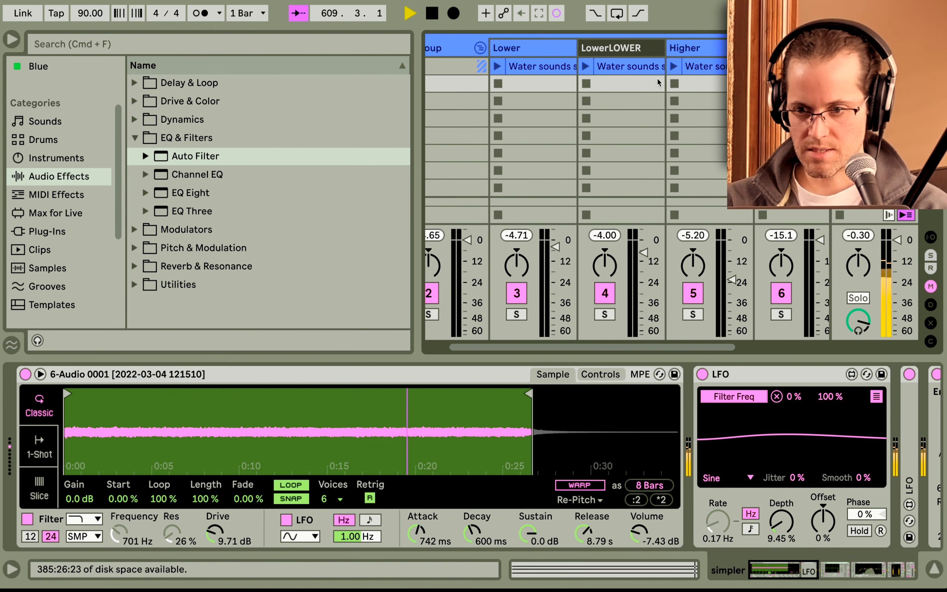
left_click(678, 67)
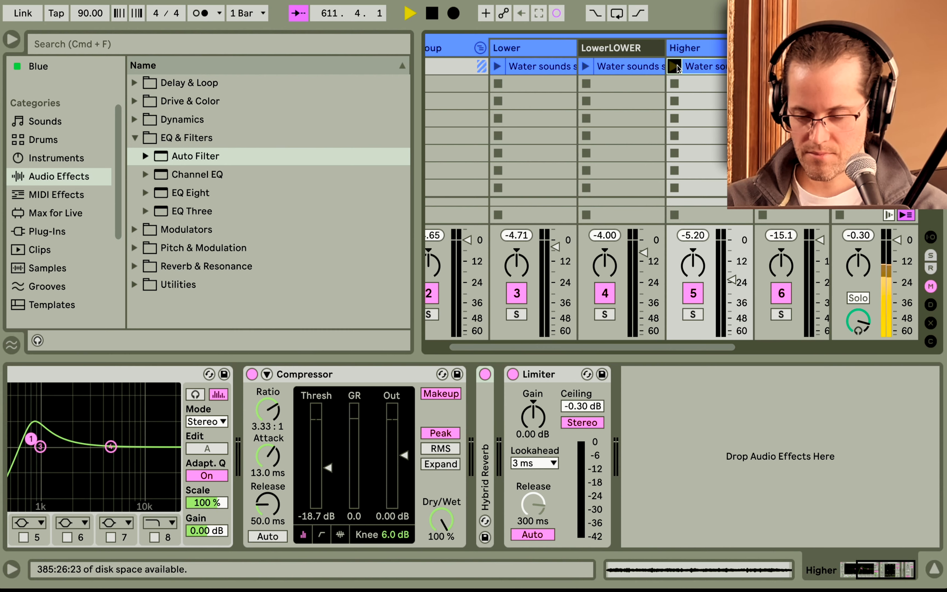
left_click_drag(731, 279, 731, 282)
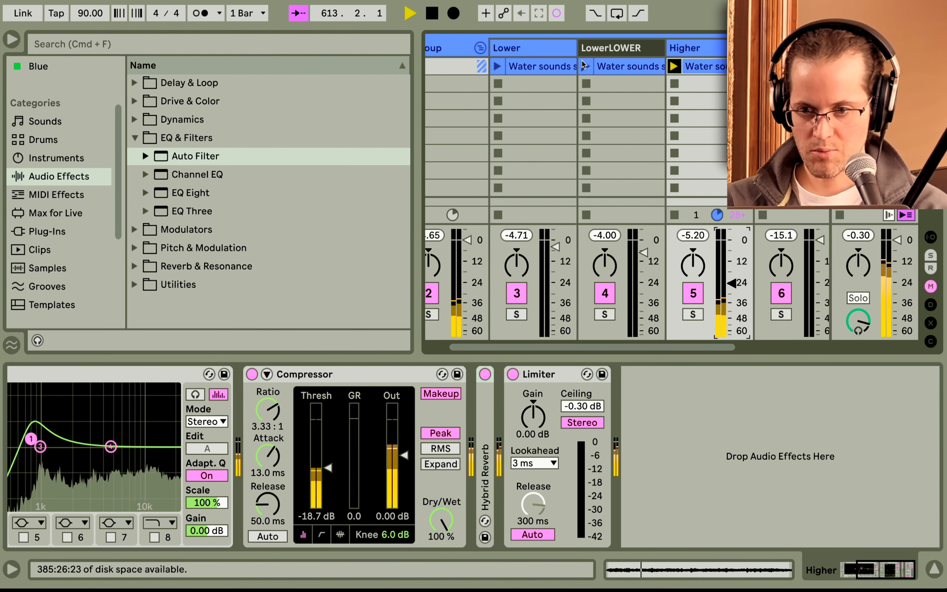
left_click(587, 66)
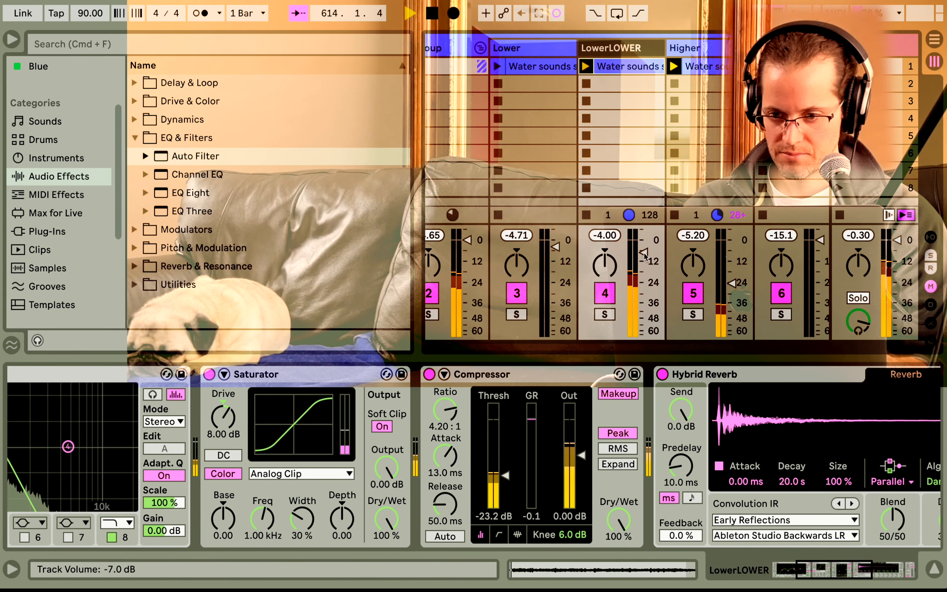
mouse_move(644, 253)
left_mouse_down()
mouse_move(643, 266)
mouse_move(644, 254)
left_mouse_up()
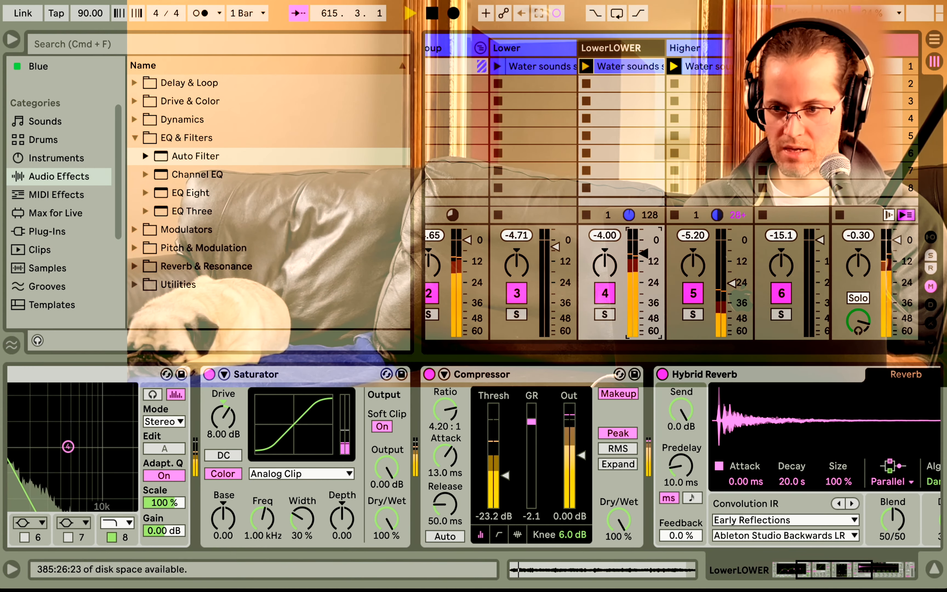
Add a Hybrid Reverb after the Compressor on the simpler track.
scroll(587, 196, "right", 2)
scroll(587, 196, "right", 2)
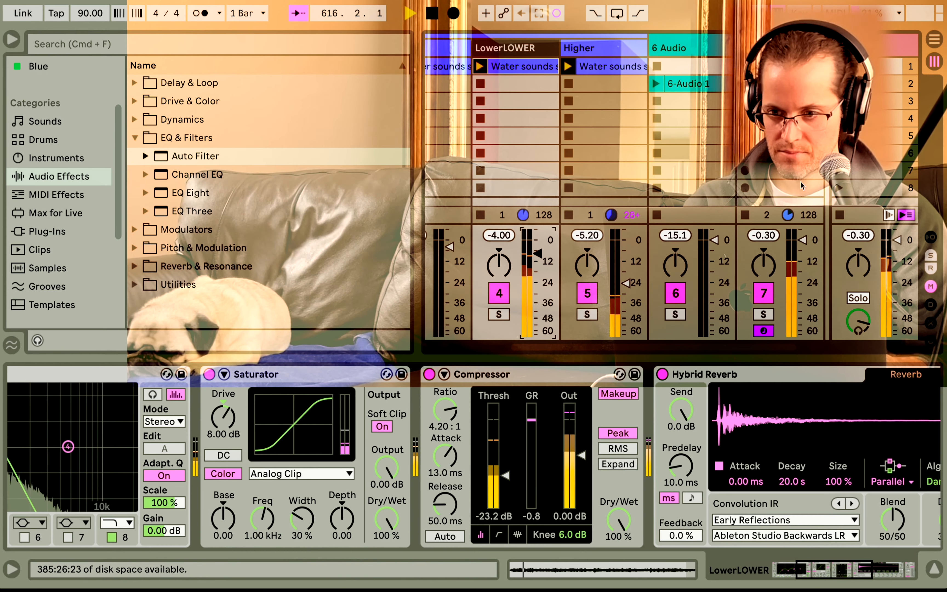
scroll(536, 50, "right", 2)
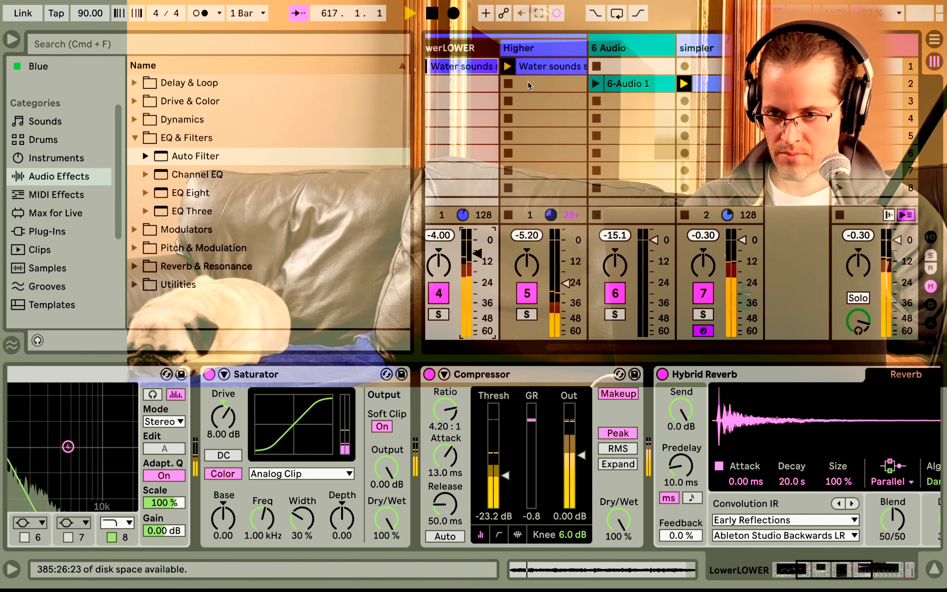
left_click(602, 286)
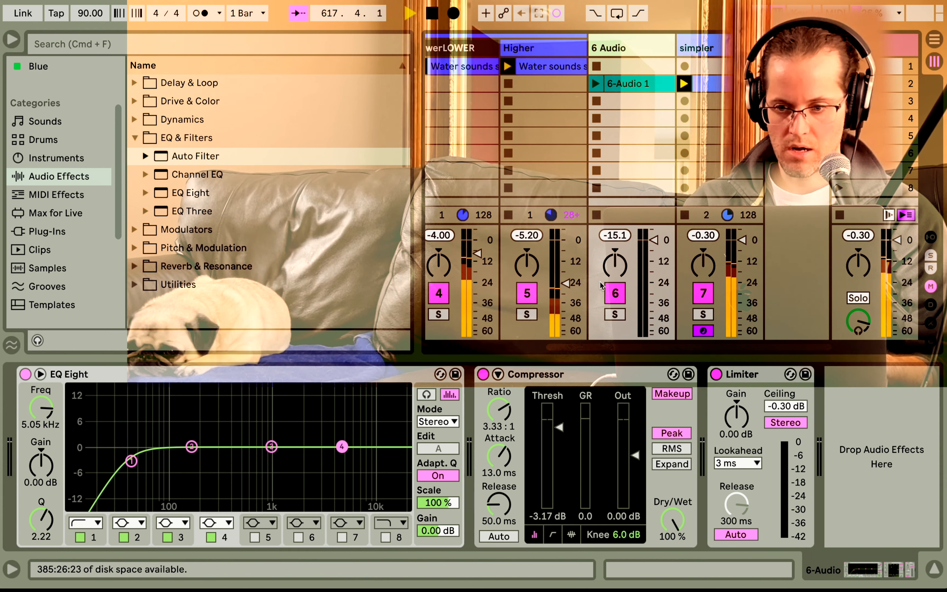
left_click_drag(671, 48, 658, 51)
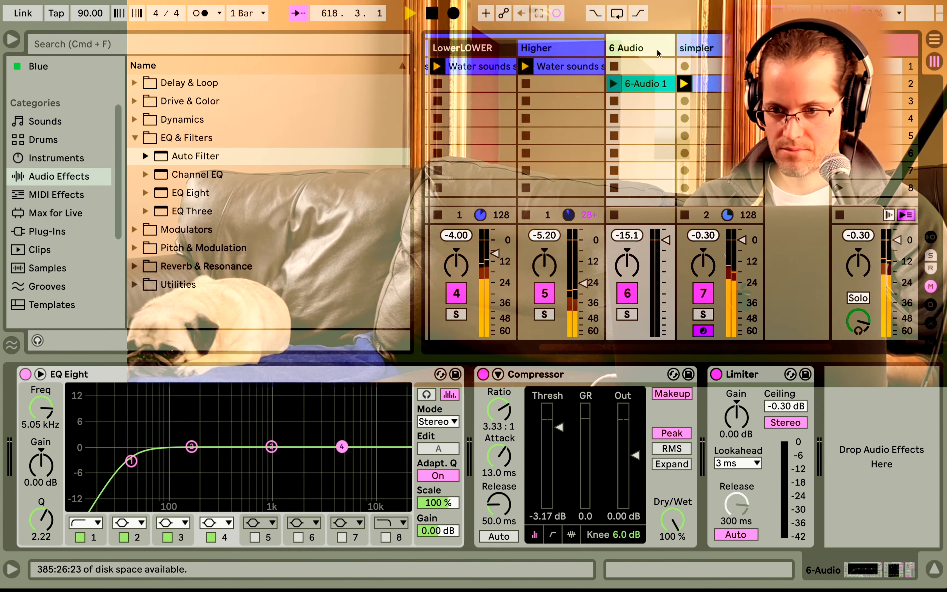
left_click(696, 50)
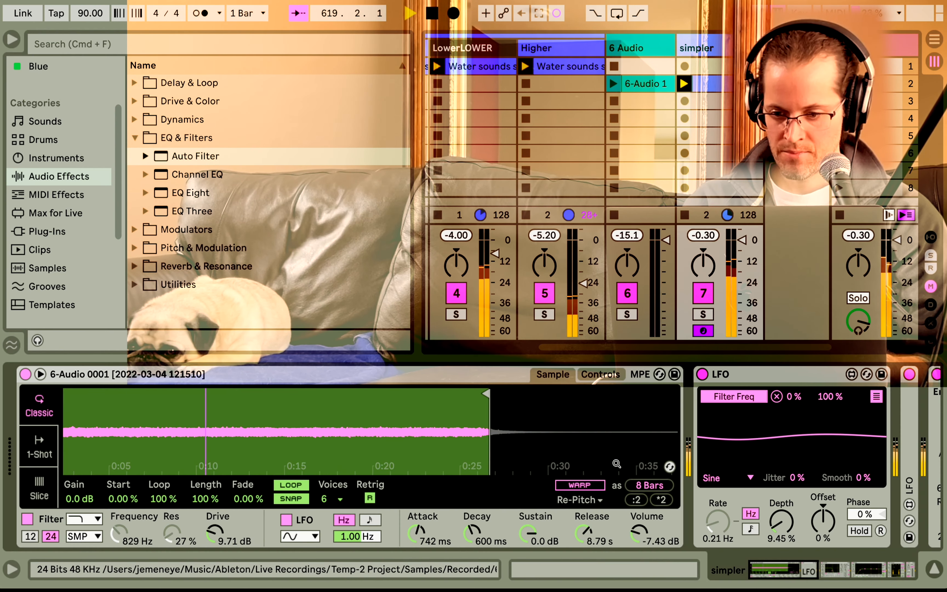
scroll(689, 438, "right", 10)
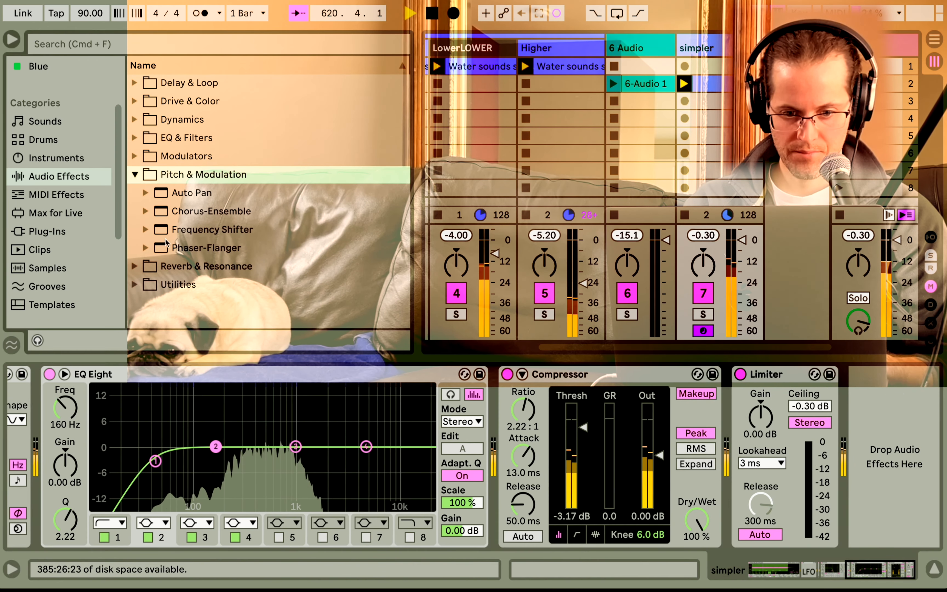
left_click(135, 267)
left_click_drag(191, 230, 661, 397)
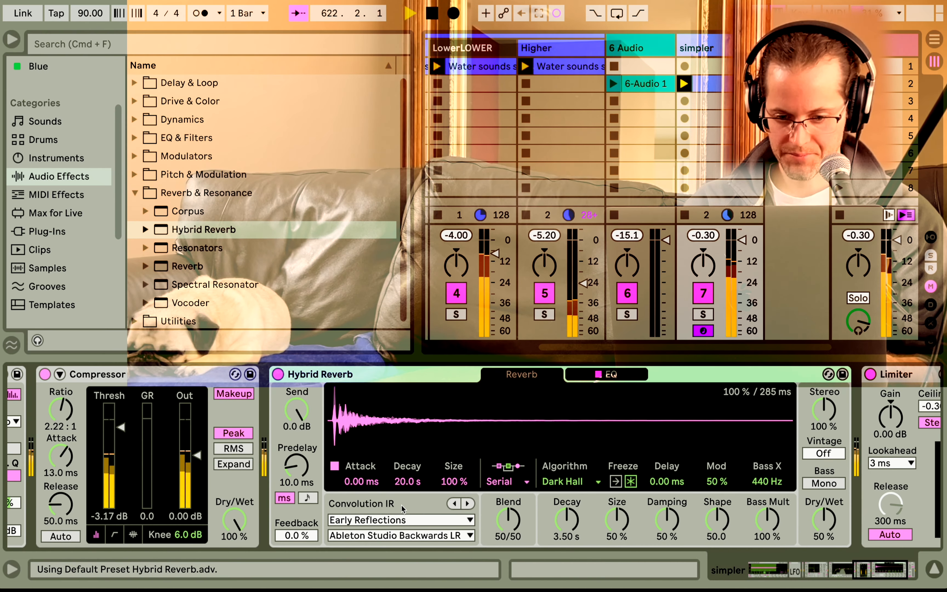
Load the Bigger Spaces › Silo Cap convolution IR in the Hybrid Reverb and set its routing to Parallel.
left_click(402, 519)
left_click(387, 478)
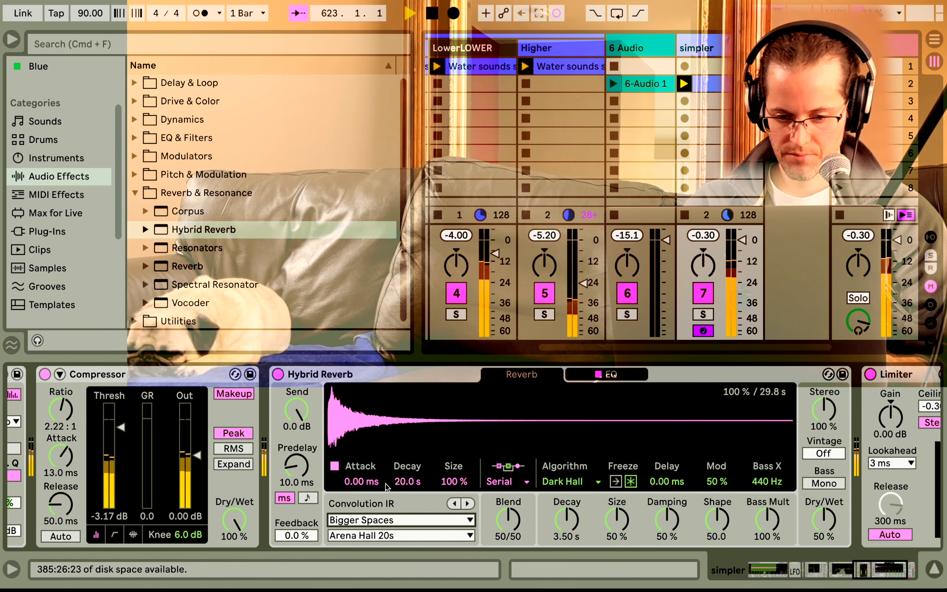
left_click(385, 536)
left_click(386, 506)
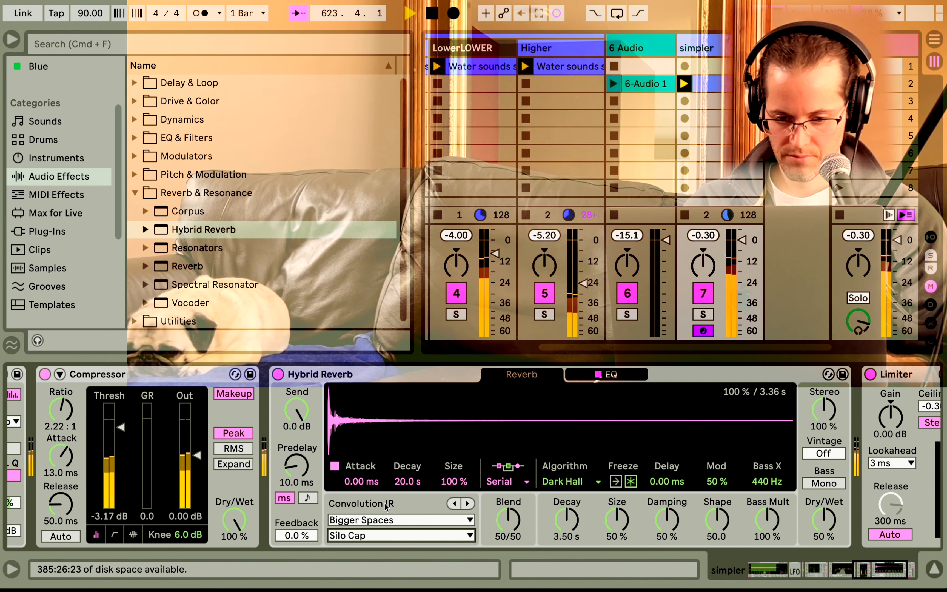
left_click(494, 482)
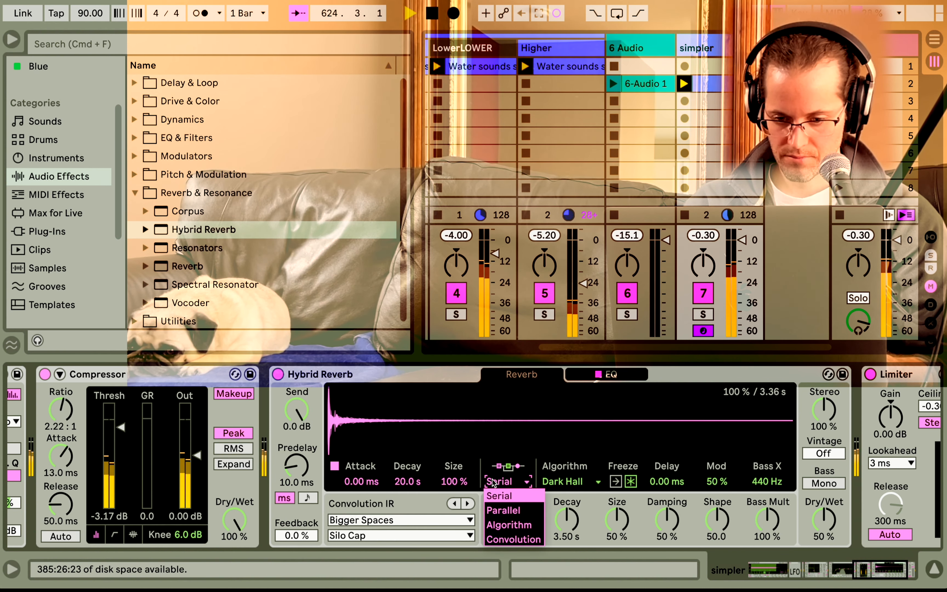
left_click(497, 510)
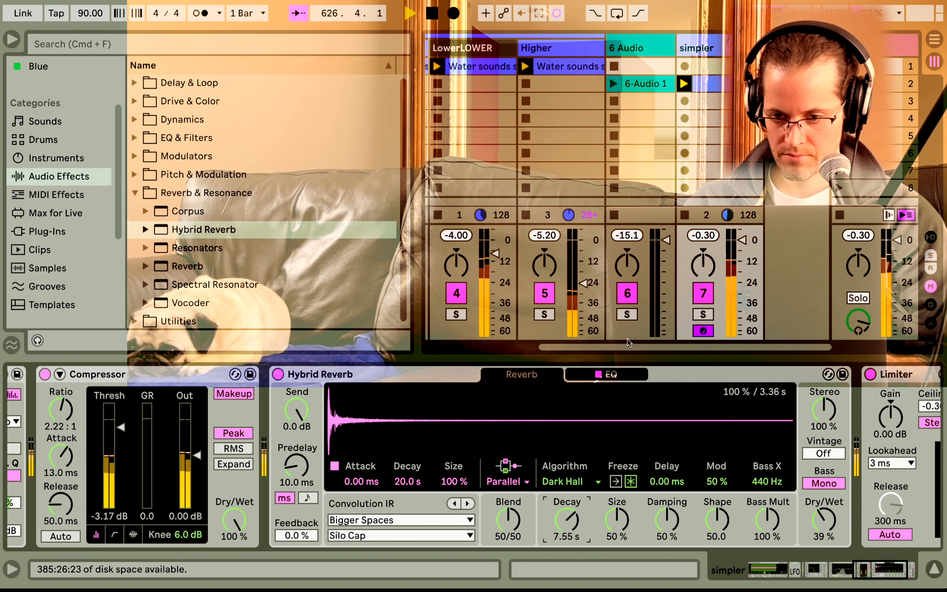
Launch the water-sound clip on the Lower track.
scroll(596, 117, "left", 5)
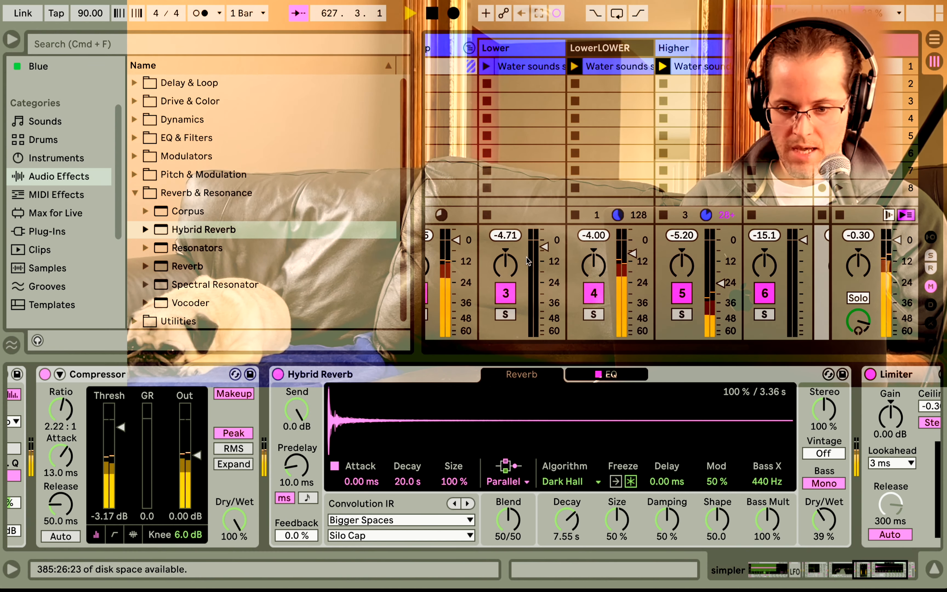
left_click(484, 67)
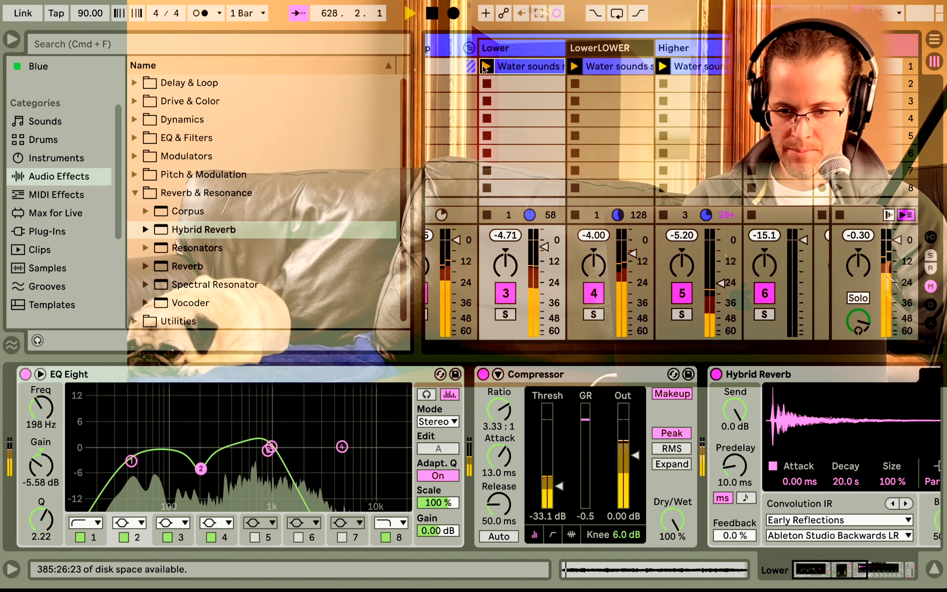
left_click_drag(545, 247, 545, 246)
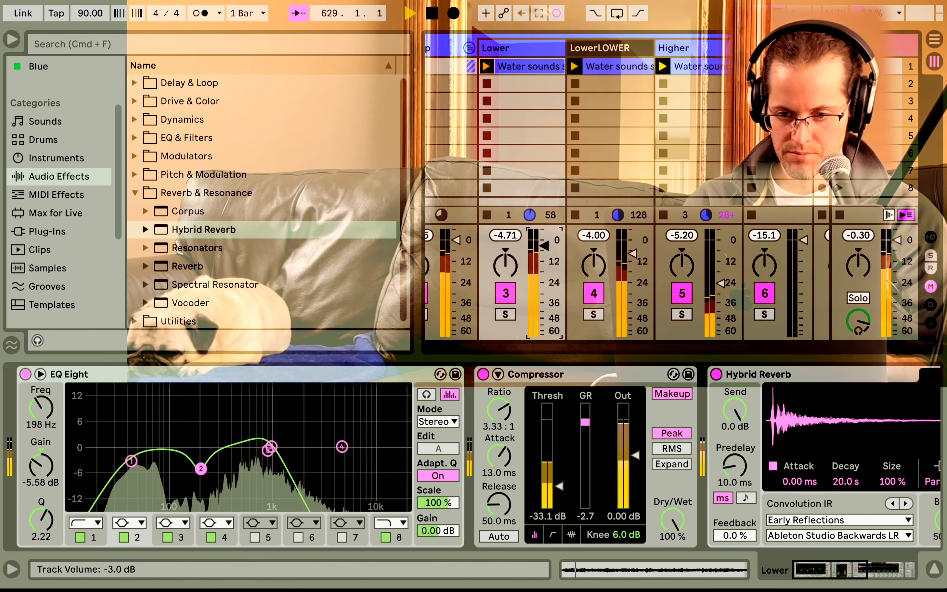
Insert a Delay before the Hybrid Reverb on the simpler track.
scroll(596, 142, "right", 5)
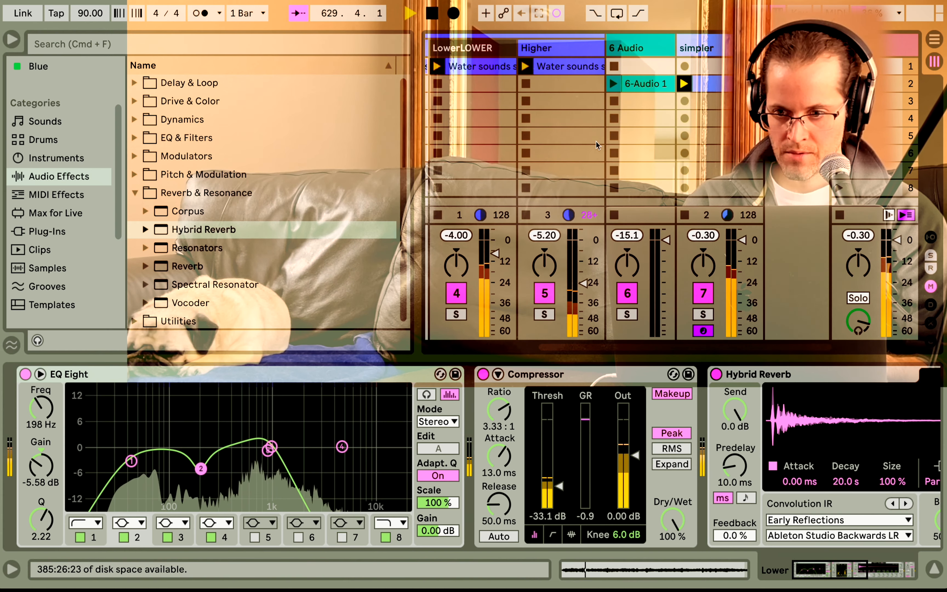
left_click(700, 48)
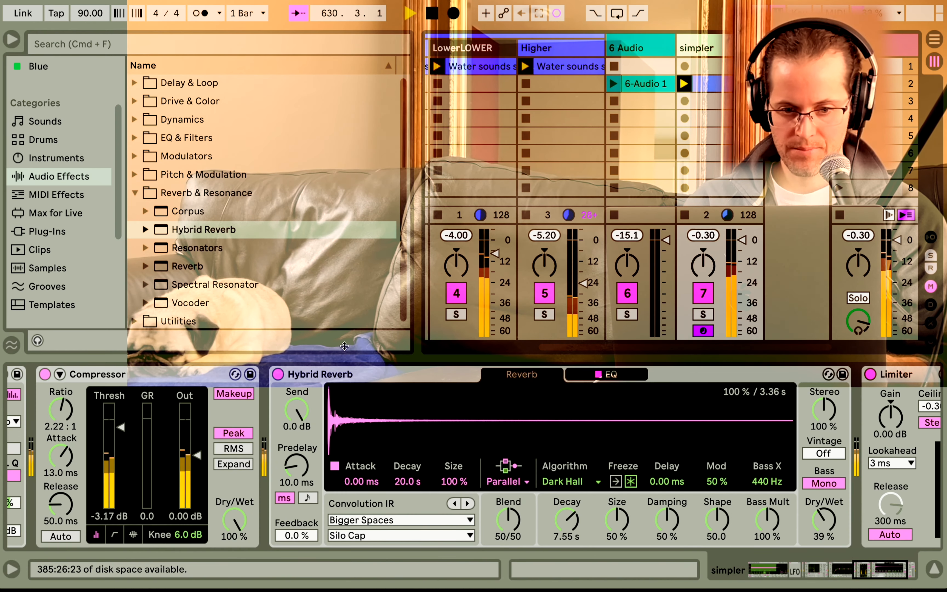
left_click(135, 82)
left_click_drag(184, 119, 277, 434)
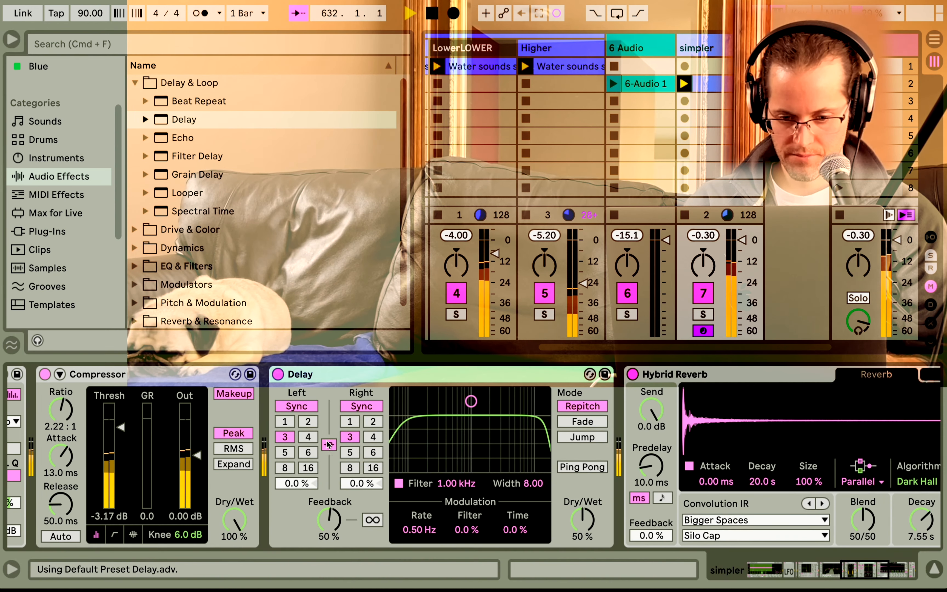
Set the Delay's filter to about 966 Hz with width 5.09 and the right delay time to 2.
left_click_drag(467, 405, 470, 424)
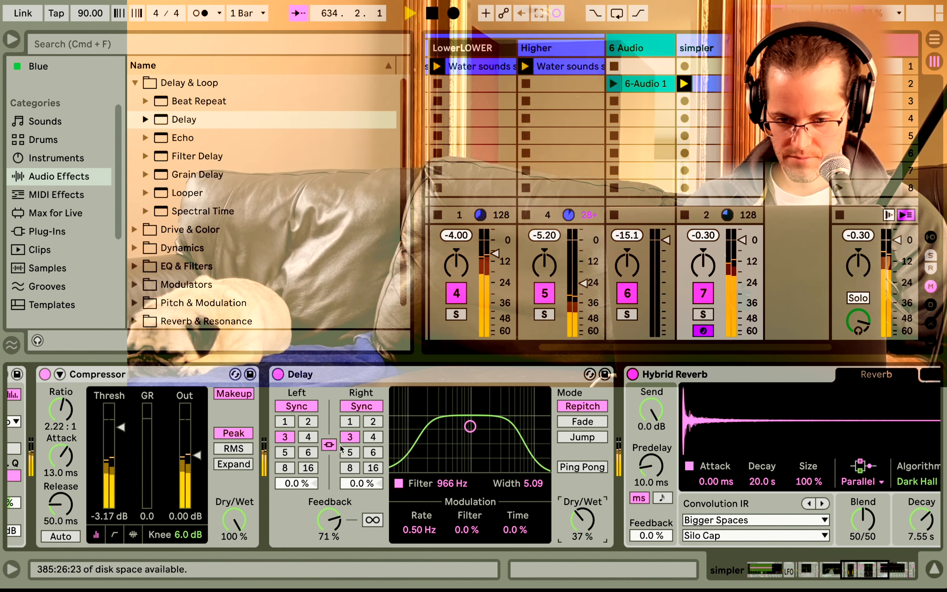
left_click(369, 428)
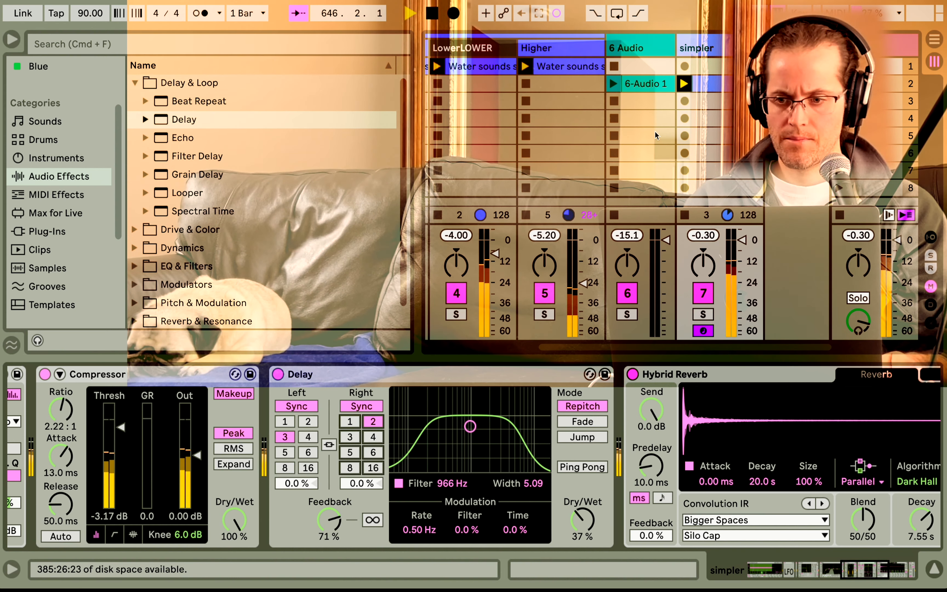
scroll(654, 131, "left", 3)
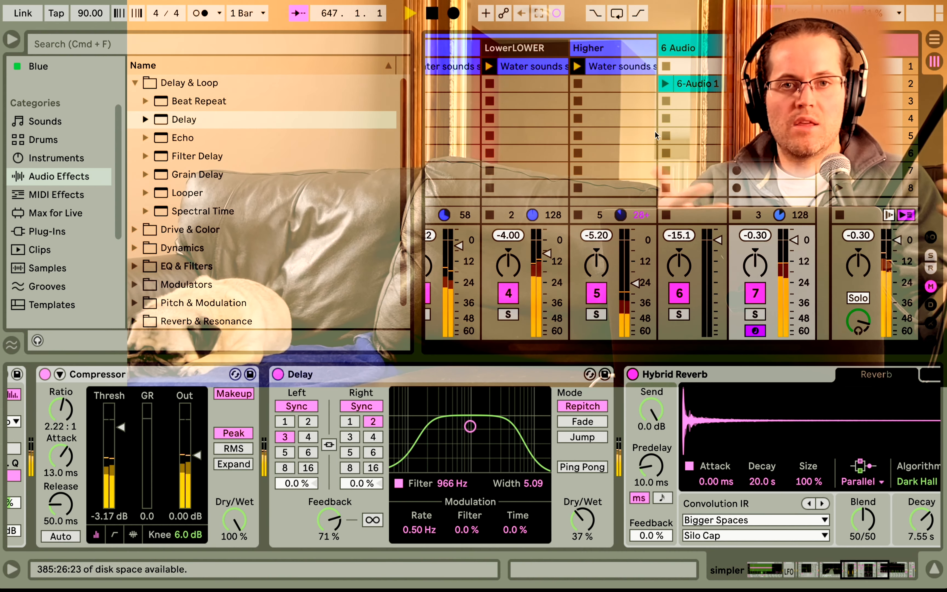